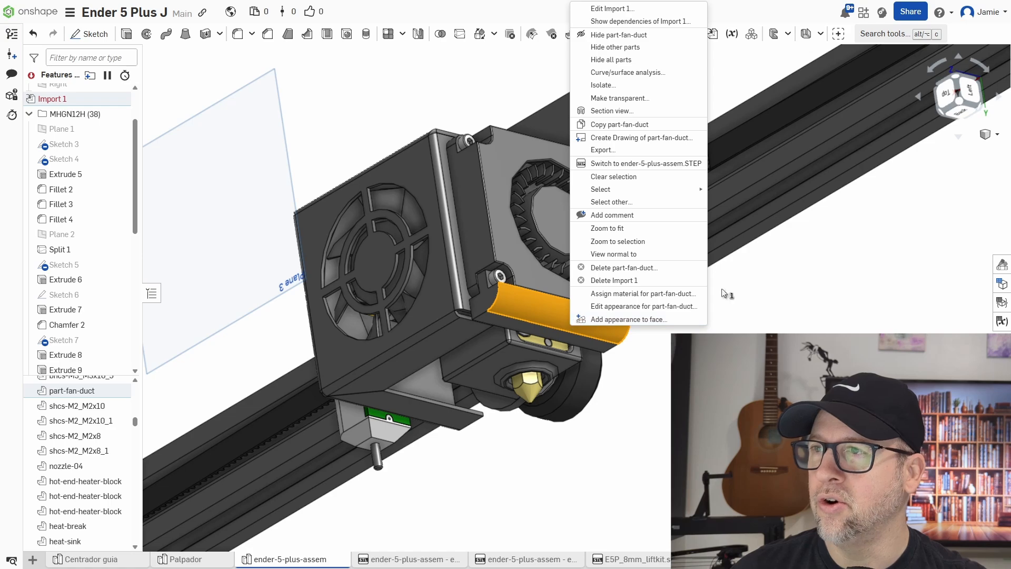
Hide the part-fan-duct.
left_click(604, 39)
Examine the hot end and nozzle beneath the removed duct from several angles.
right_click_drag(527, 327, 468, 283)
scroll(466, 279, "up", 4)
right_click_drag(500, 213, 573, 231)
middle_click_drag(588, 321, 683, 202)
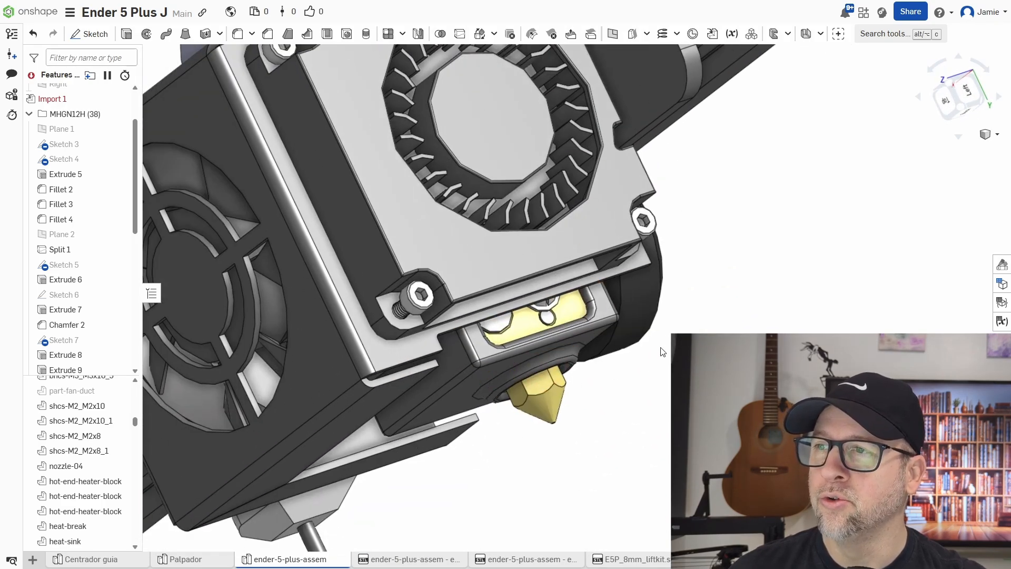
right_click_drag(662, 352, 698, 323)
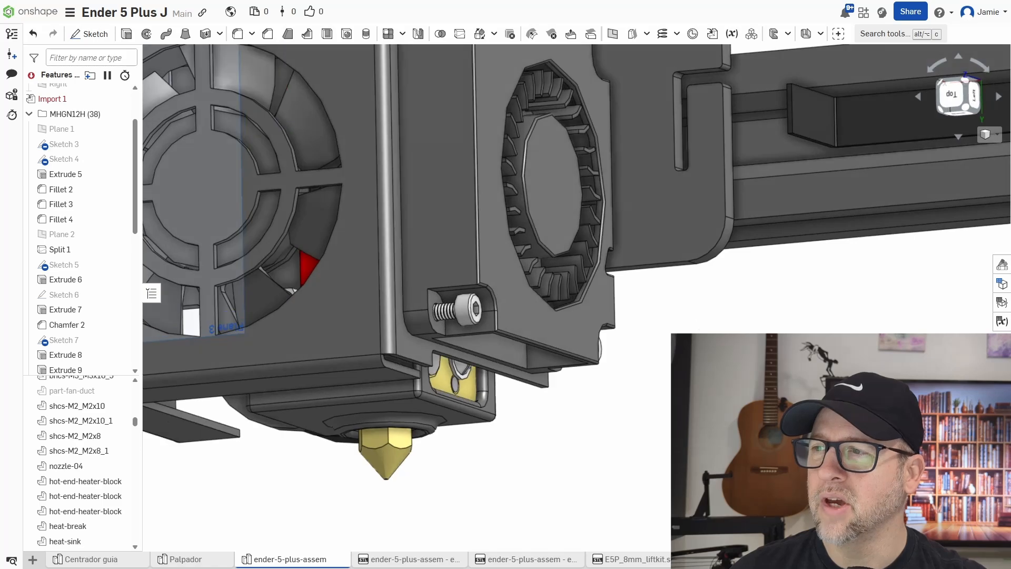
middle_click_drag(677, 364, 759, 304)
mouse_move(759, 316)
right_mouse_down()
mouse_move(754, 350)
mouse_move(742, 350)
mouse_move(775, 314)
right_mouse_up()
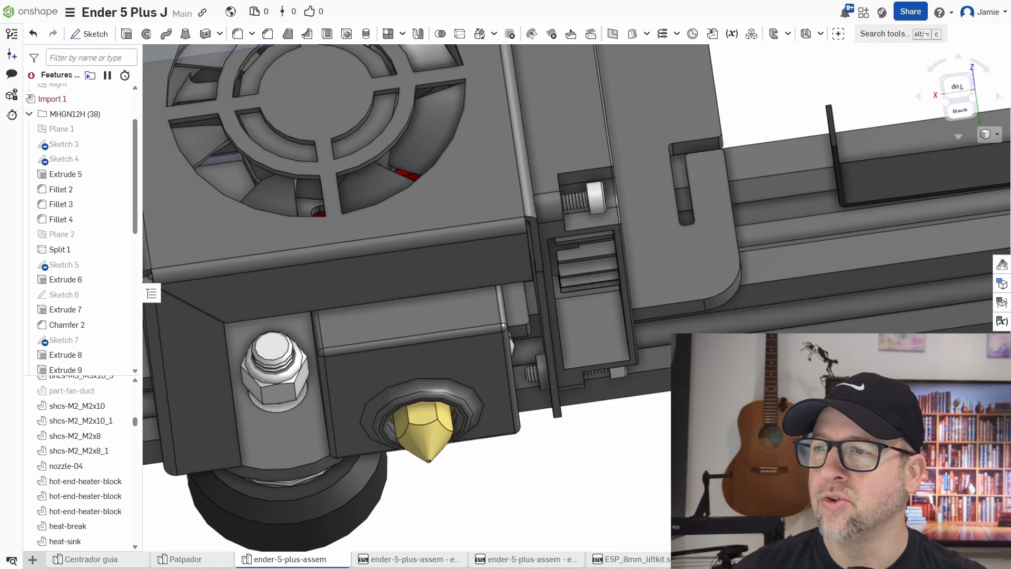
right_click_drag(727, 363, 714, 405)
scroll(727, 411, "down", 4)
middle_click_drag(714, 404, 707, 403)
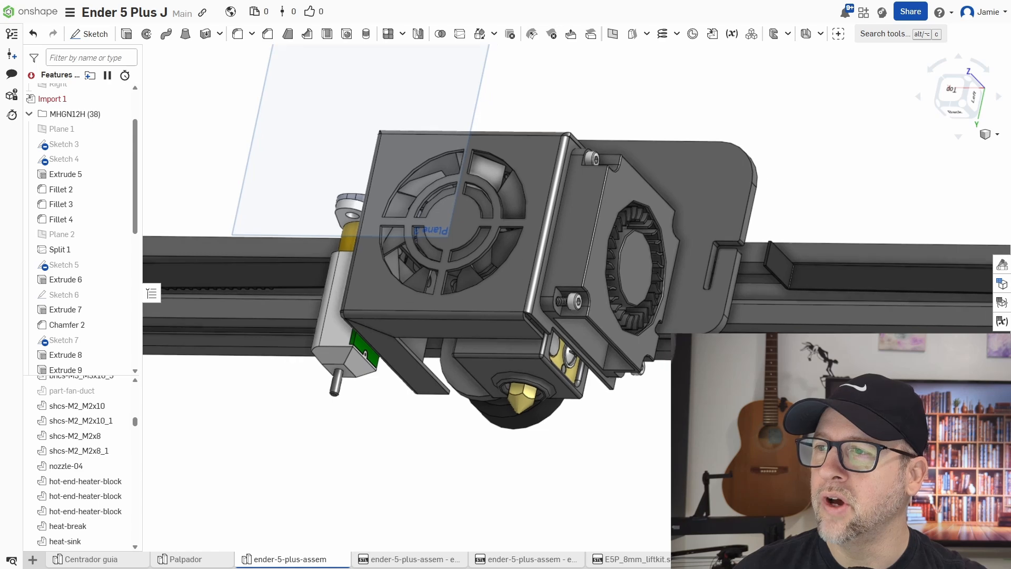
Isolate the part-cooling-fan by hiding all other parts.
left_click(592, 267)
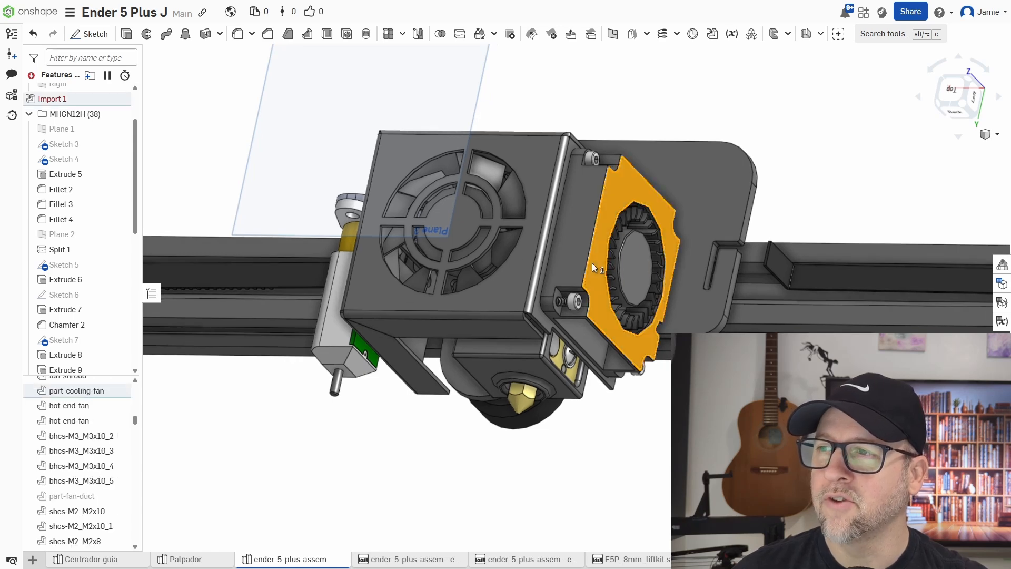
right_click(594, 268)
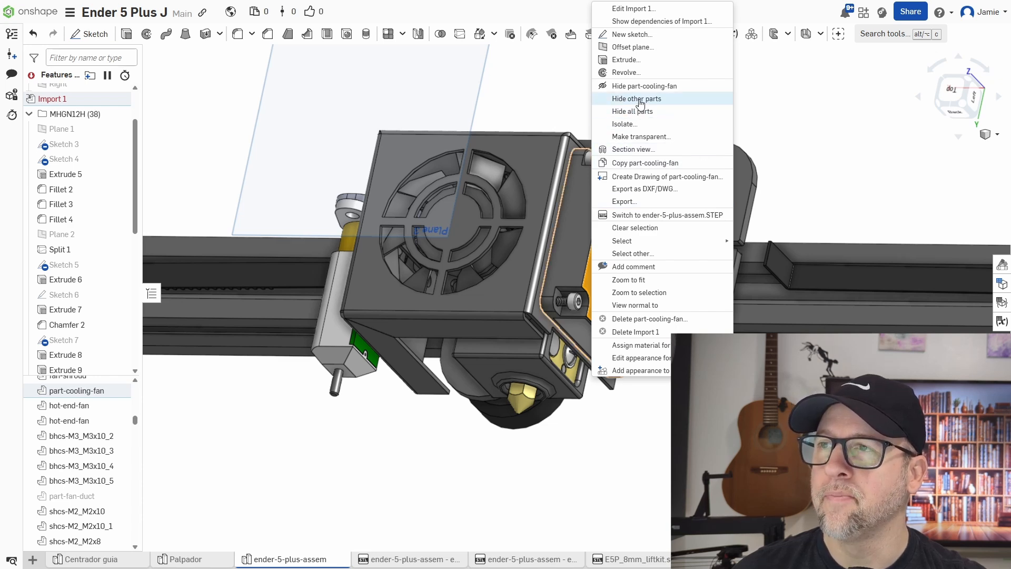
left_click(641, 100)
Hide Plane 3.
left_click(765, 337)
right_click_drag(764, 321, 776, 371)
middle_click_drag(775, 371, 702, 374)
right_click_drag(698, 395, 683, 381)
scroll(683, 380, "down", 3)
right_click(475, 315)
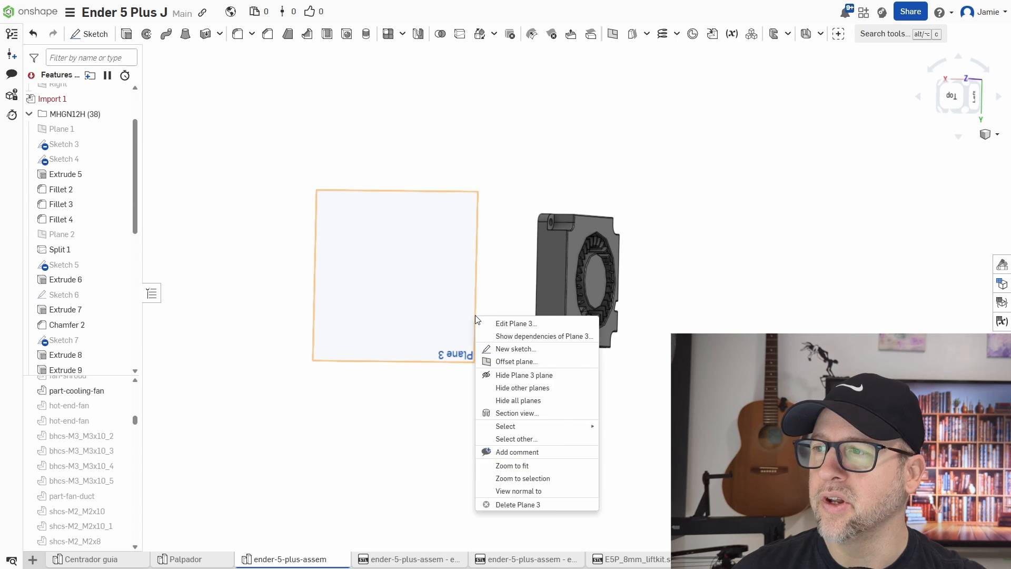
left_click(504, 375)
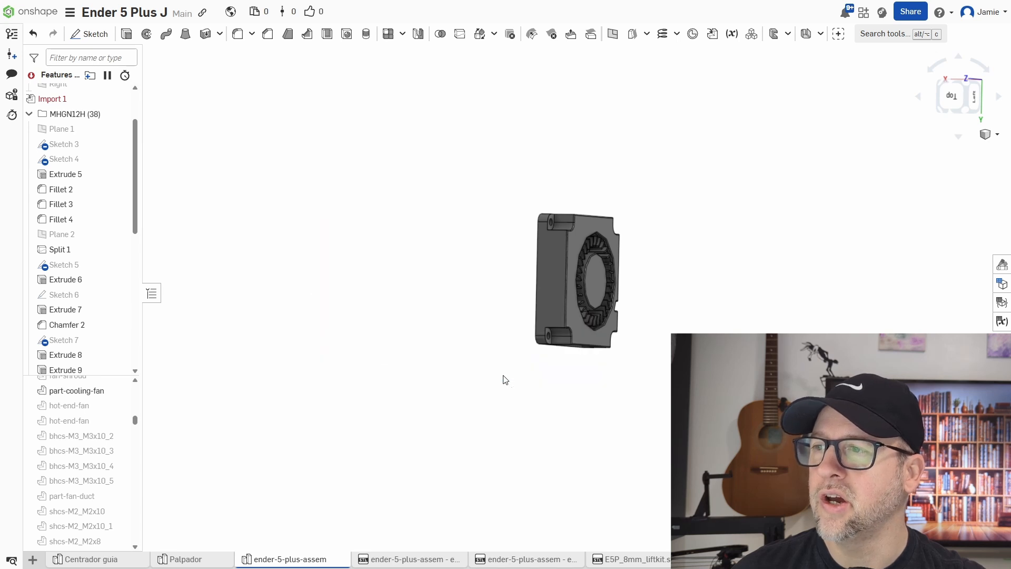
Create a plane on the blower fan's outlet face with a 0 mm offset.
right_click_drag(658, 385, 765, 329)
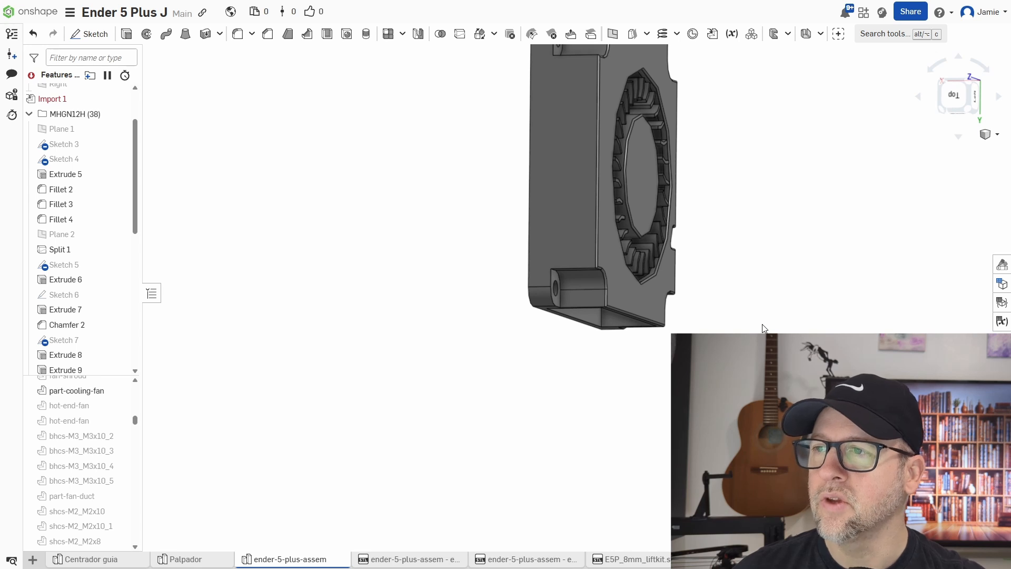
middle_click_drag(753, 334, 656, 390)
scroll(655, 389, "down", 1)
right_click_drag(656, 390, 651, 373)
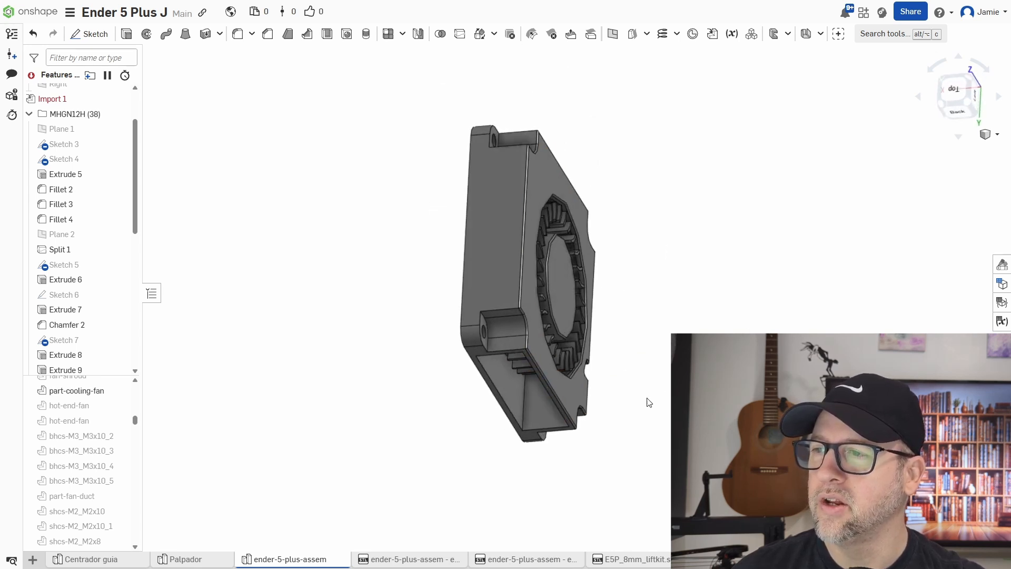
middle_click_drag(649, 402, 677, 326)
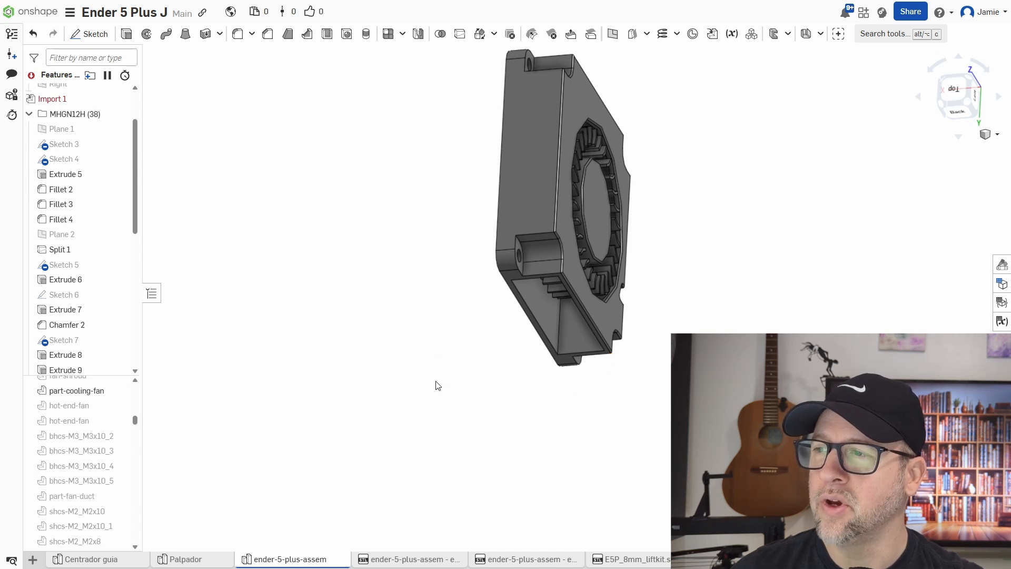
right_click_drag(599, 415, 616, 368)
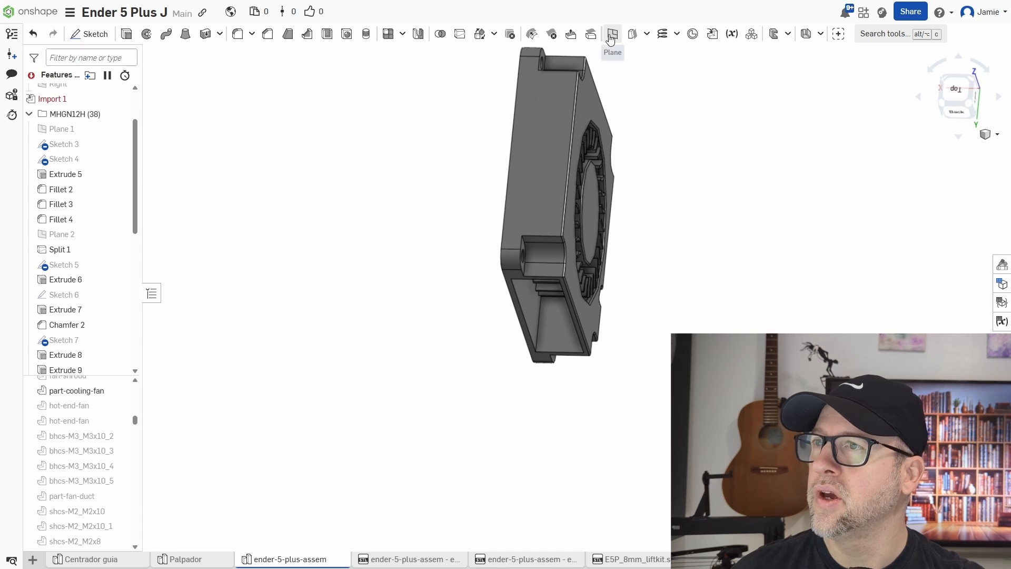
scroll(582, 255, "up", 5)
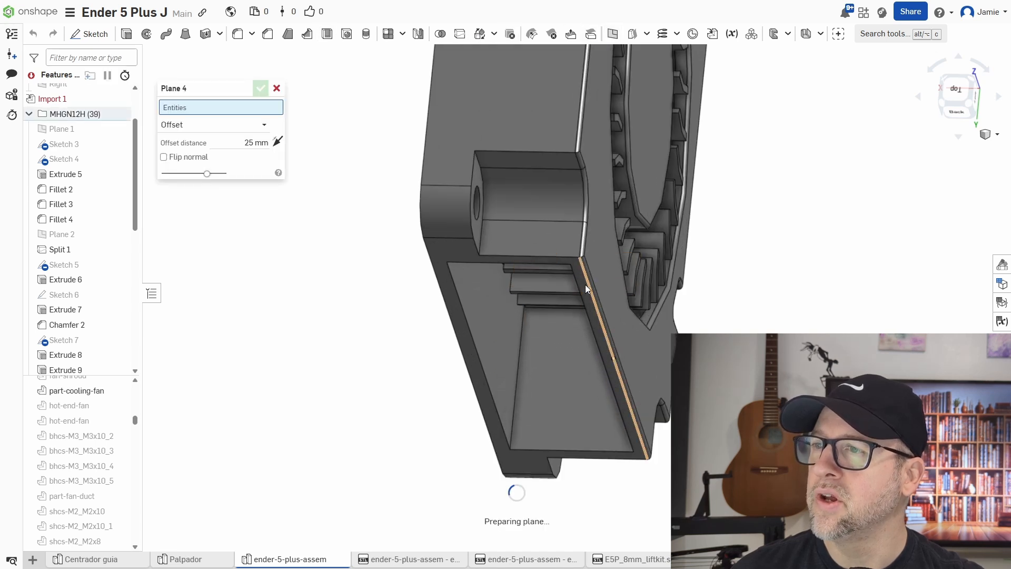
left_click(581, 283)
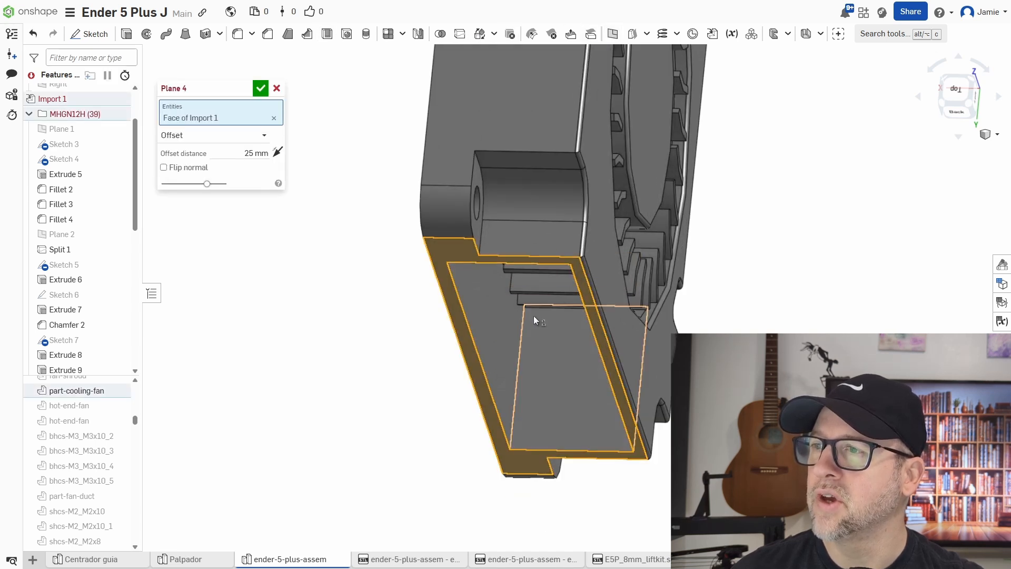
left_click(242, 154)
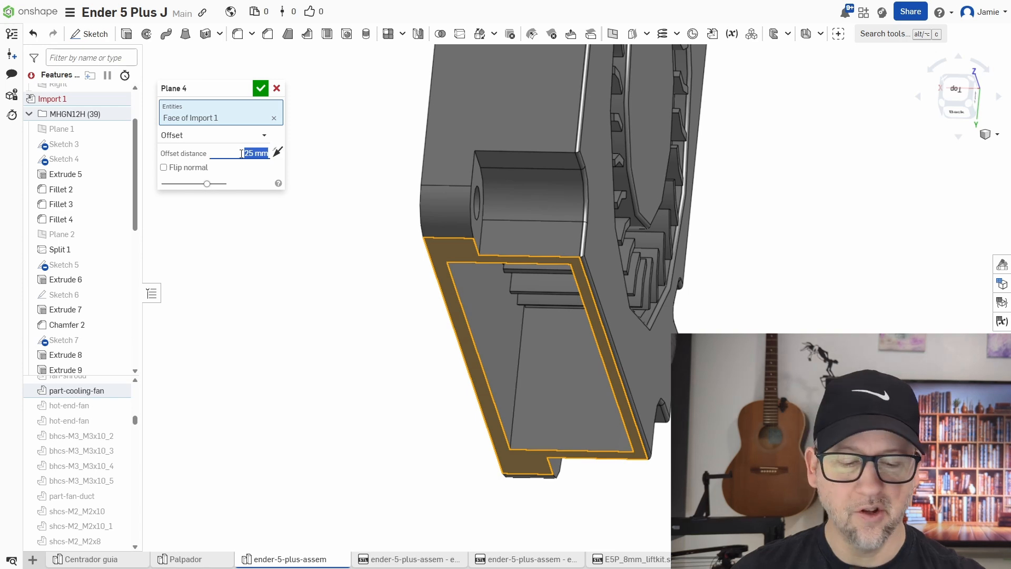
left_click(261, 88)
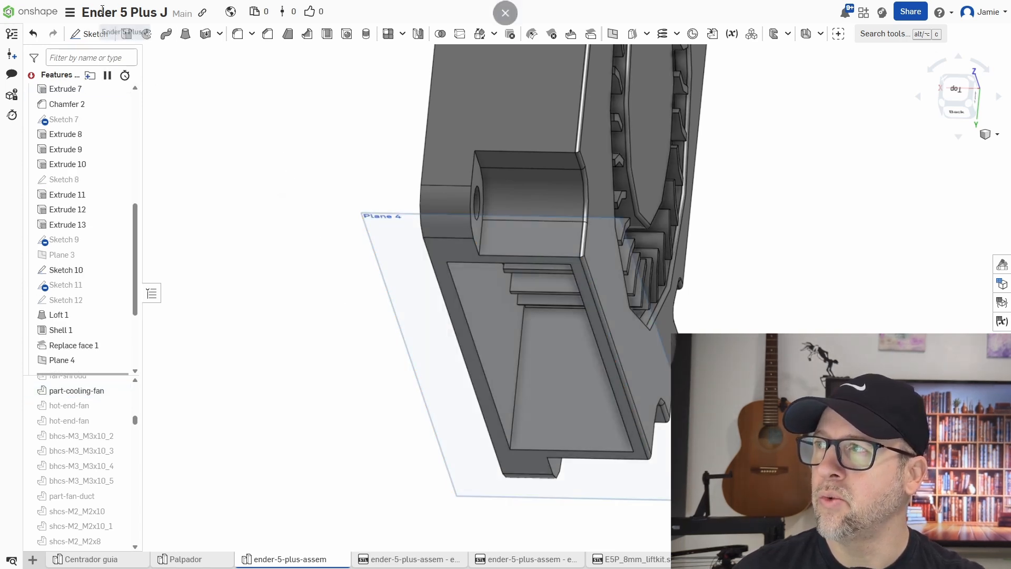
Sketch on Plane 4, projecting the inner and outer edges of the fan outlet into the sketch.
left_click(84, 34)
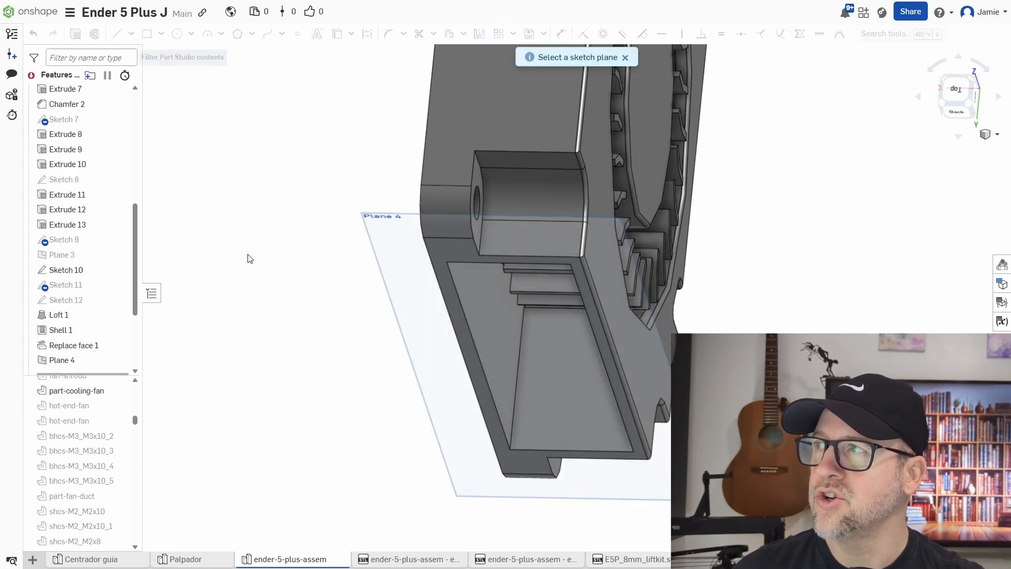
left_click(406, 284)
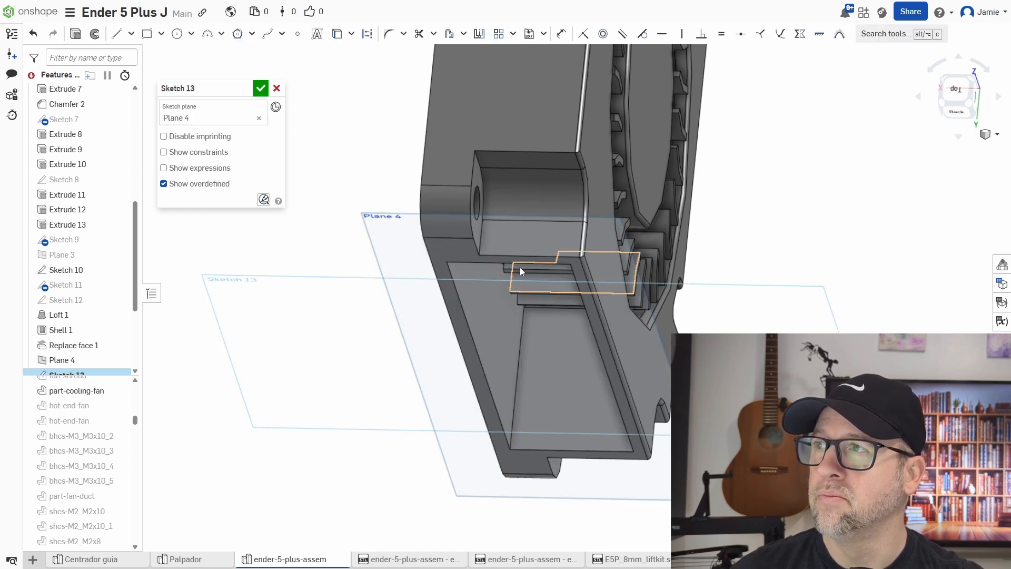
left_click(336, 37)
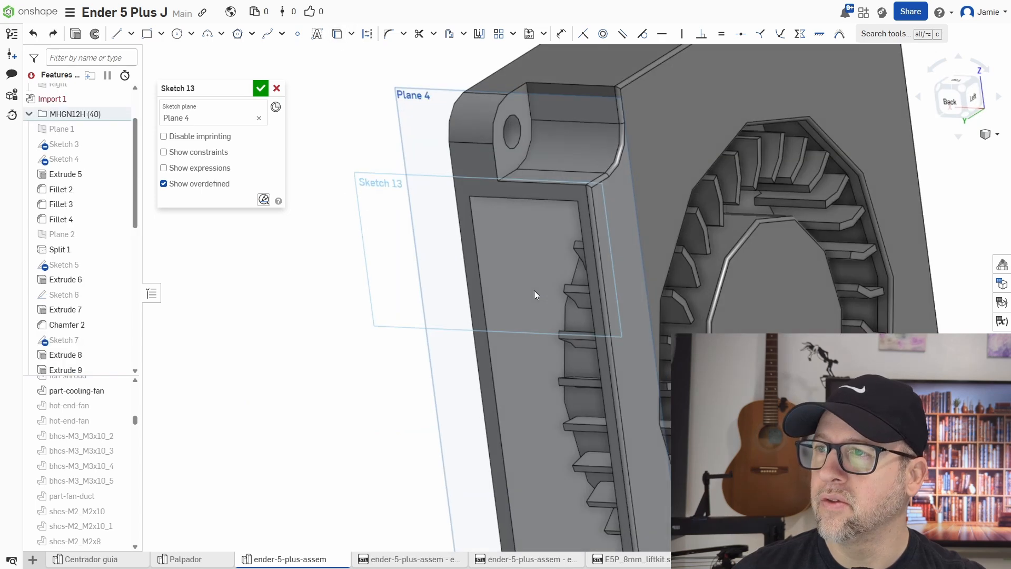
right_click_drag(534, 290, 542, 294)
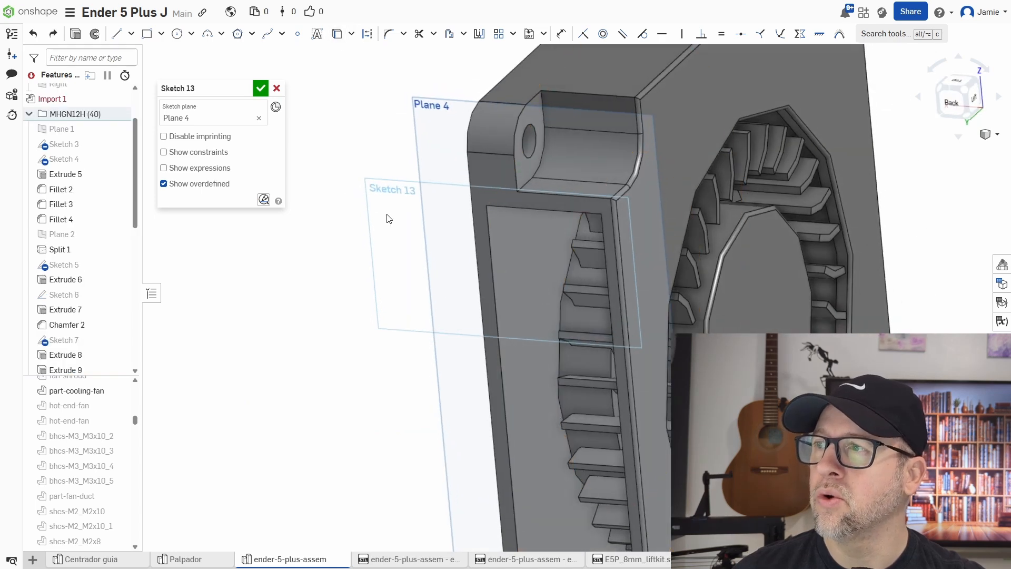
right_click_drag(383, 188, 394, 211)
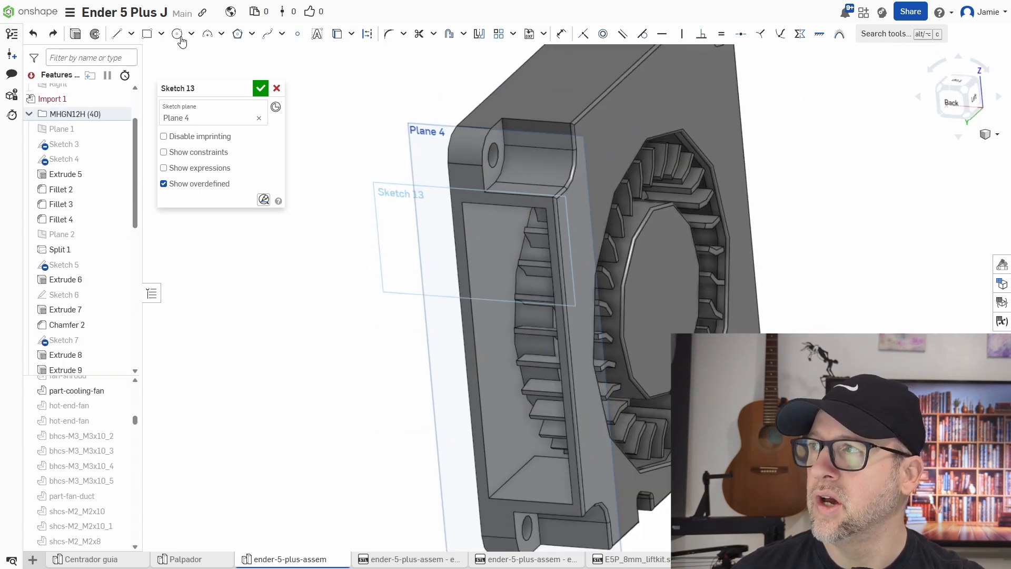
scroll(388, 197, "up", 3)
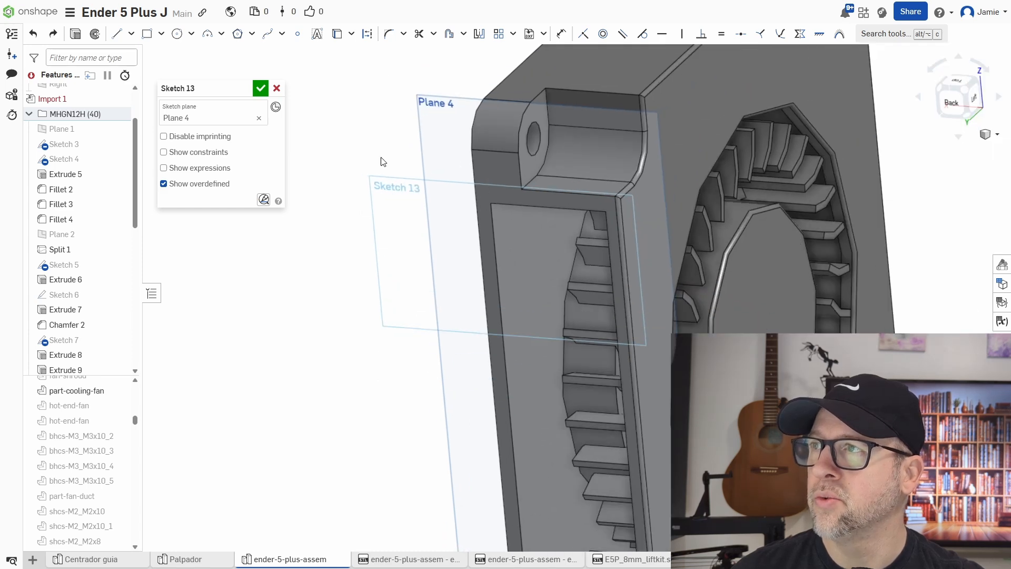
left_click(336, 34)
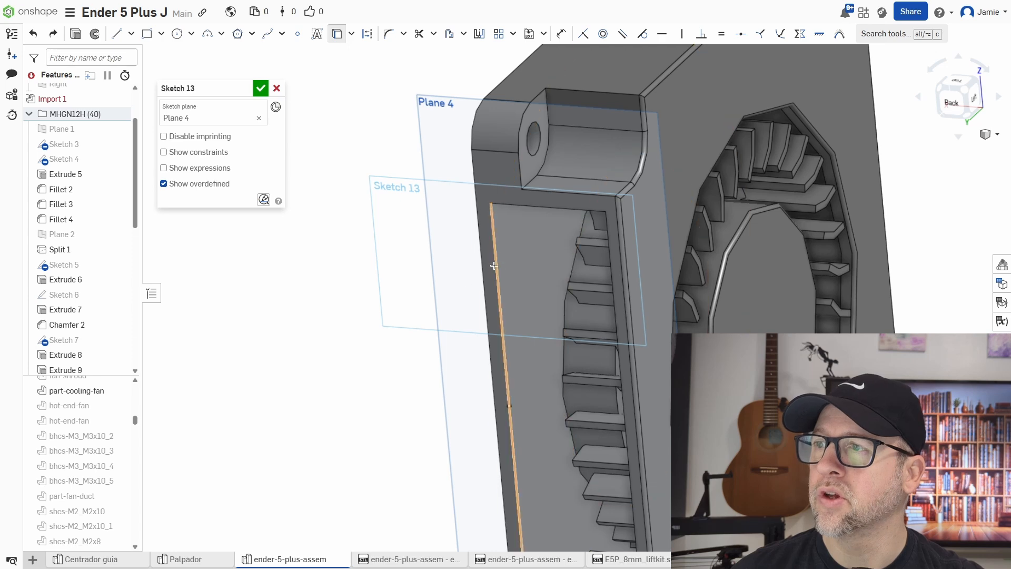
left_click(498, 236)
left_click(511, 206)
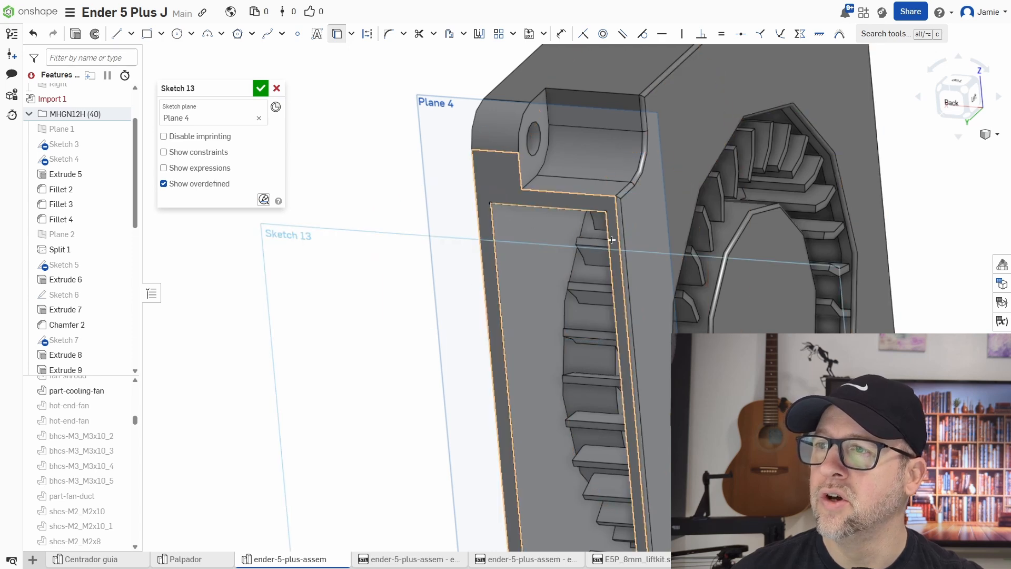
left_click(611, 240)
middle_click_drag(591, 394, 575, 248)
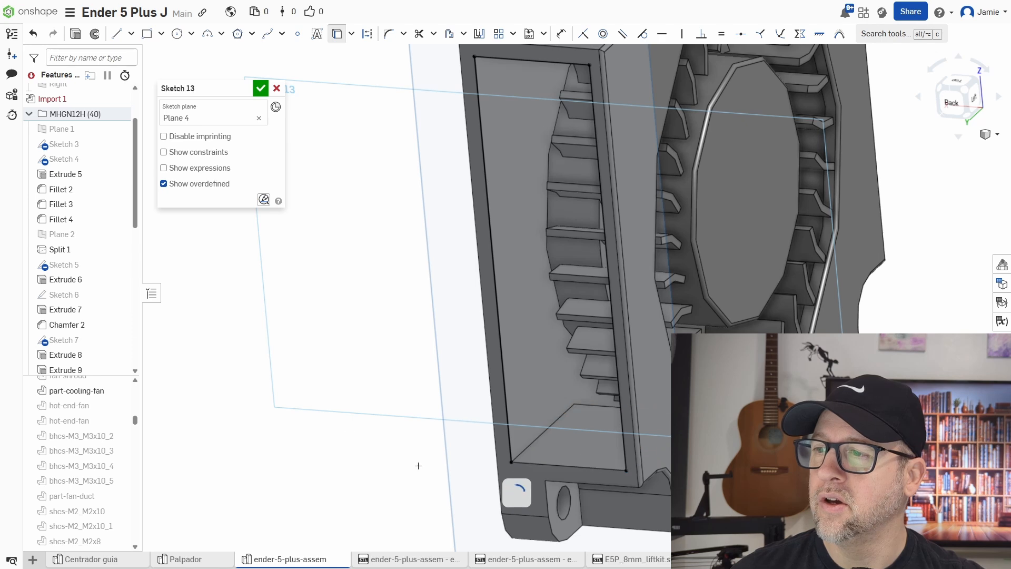
scroll(426, 358, "down", 3)
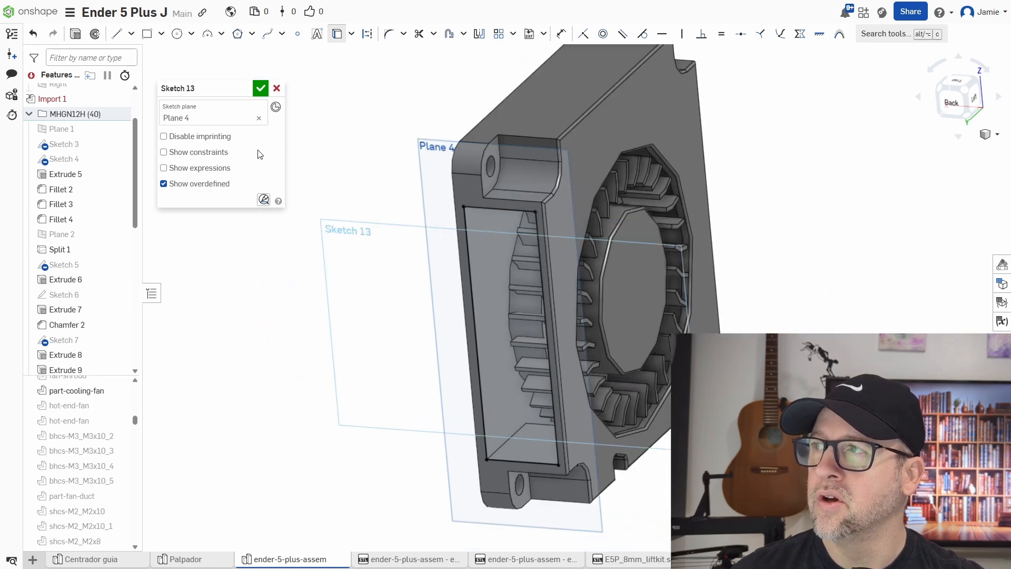
left_click(260, 88)
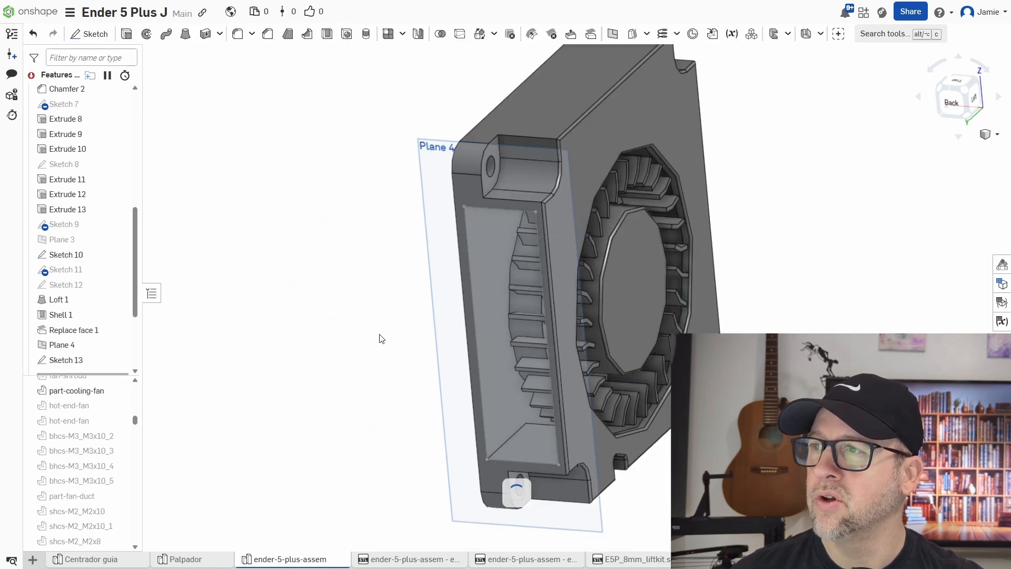
Create a plane offset 10 mm from Plane 4.
scroll(379, 339, "down", 3)
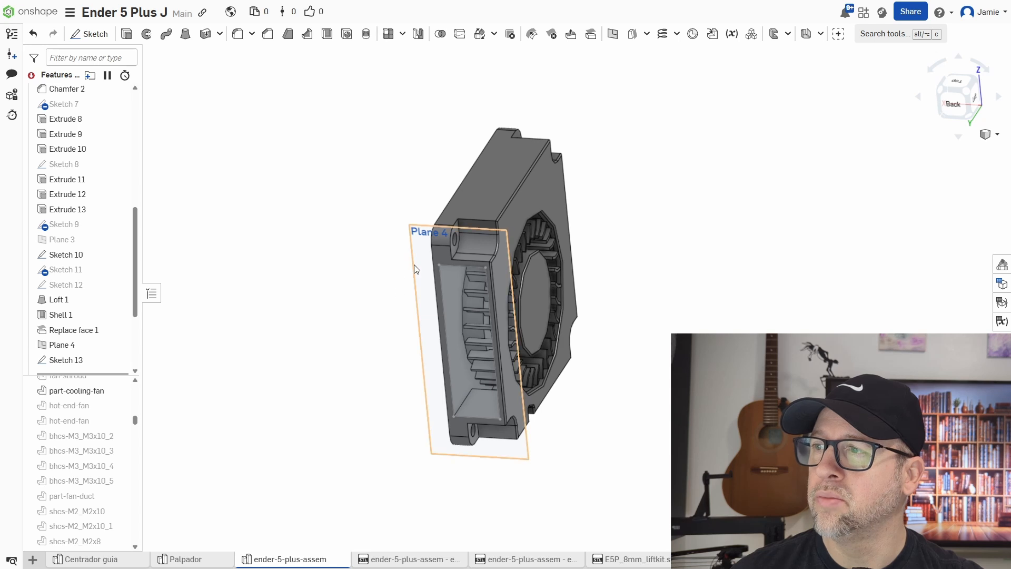
right_click_drag(353, 288, 337, 243)
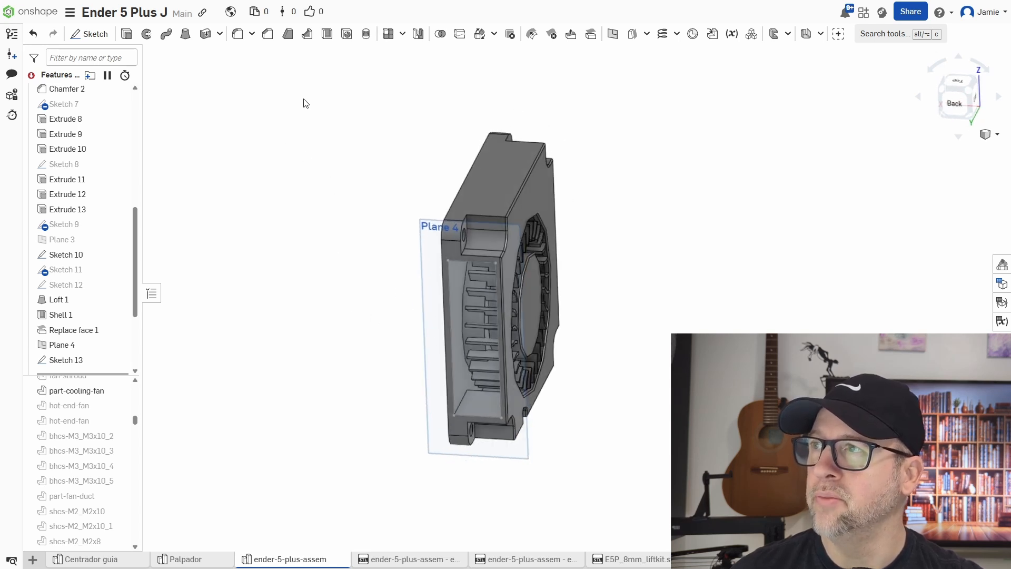
left_click(611, 42)
left_click(423, 238)
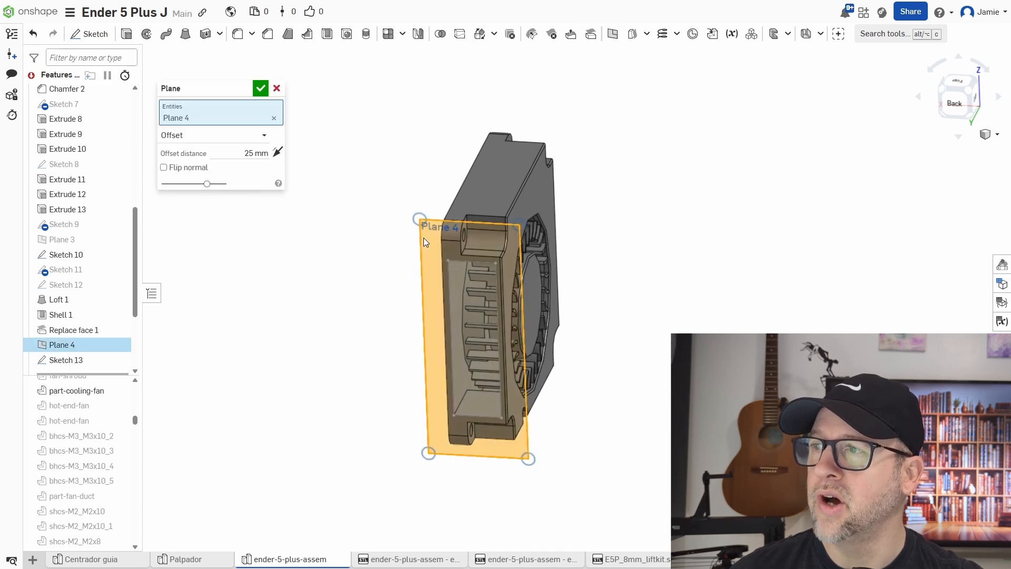
left_click(234, 151)
type("10")
key("Return")
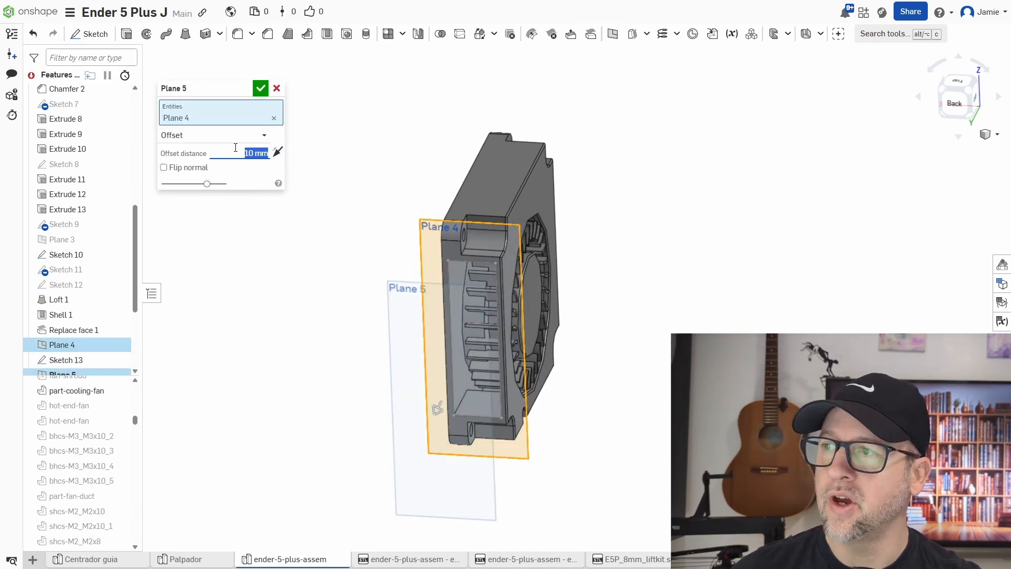
right_click_drag(379, 278, 302, 206)
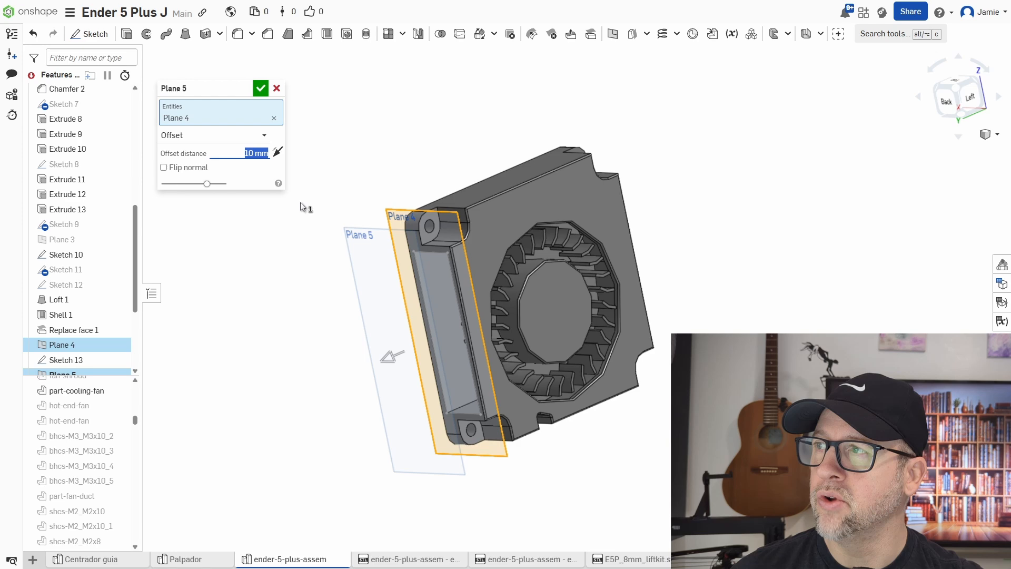
left_click(260, 88)
Create a plane offset 10 mm from the fan's large flat side face.
right_click_drag(323, 257, 534, 385)
scroll(670, 332, "up", 3)
right_click_drag(599, 410, 626, 331)
middle_click_drag(626, 330, 585, 302)
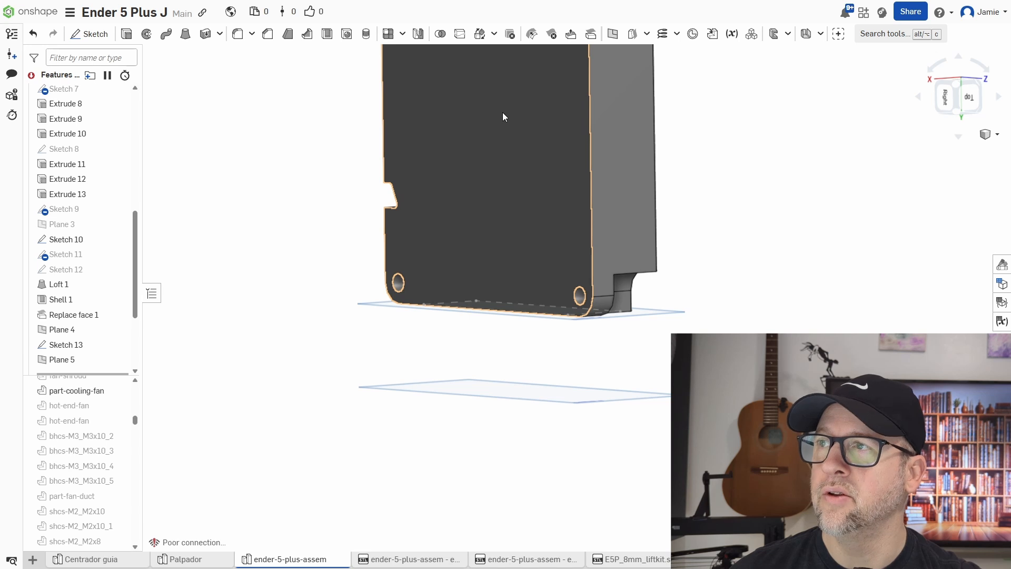
left_click(611, 34)
left_click(472, 194)
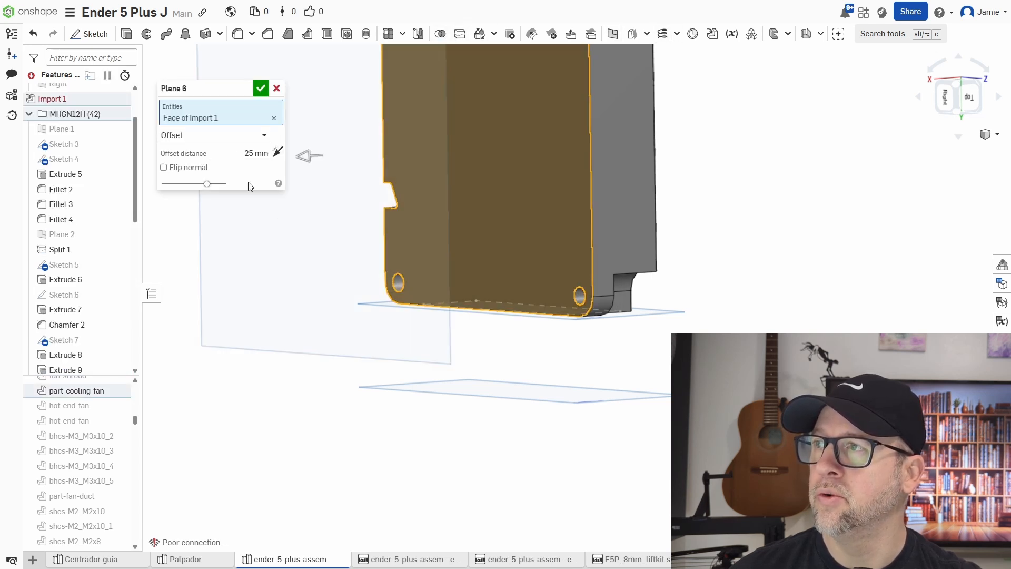
left_click(256, 153)
type("10")
key("Return")
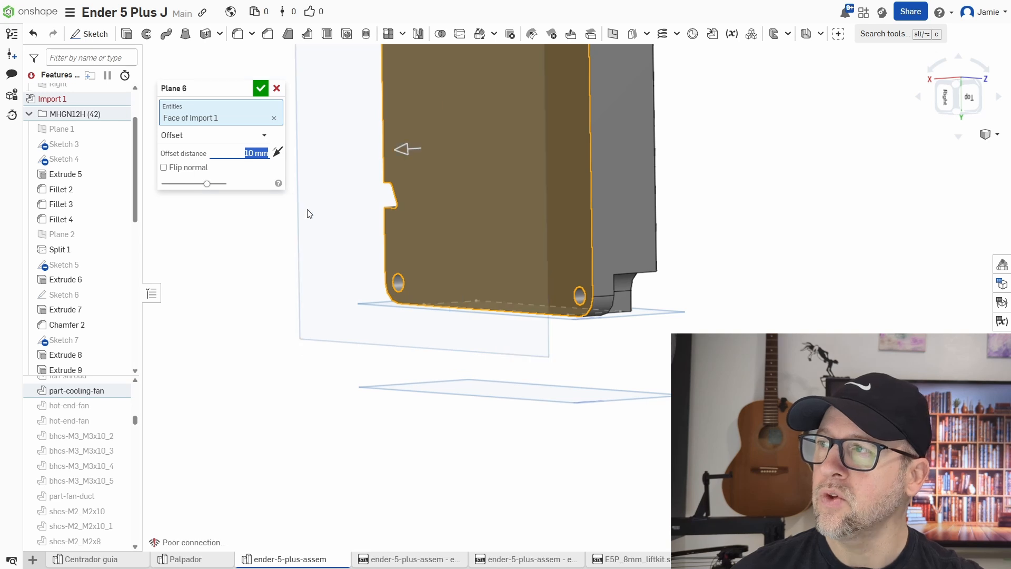
left_click(259, 89)
Examine the new offset planes around the fan outlet.
right_click_drag(655, 372, 766, 396)
middle_click_drag(766, 397, 836, 338)
right_click_drag(751, 340, 769, 298)
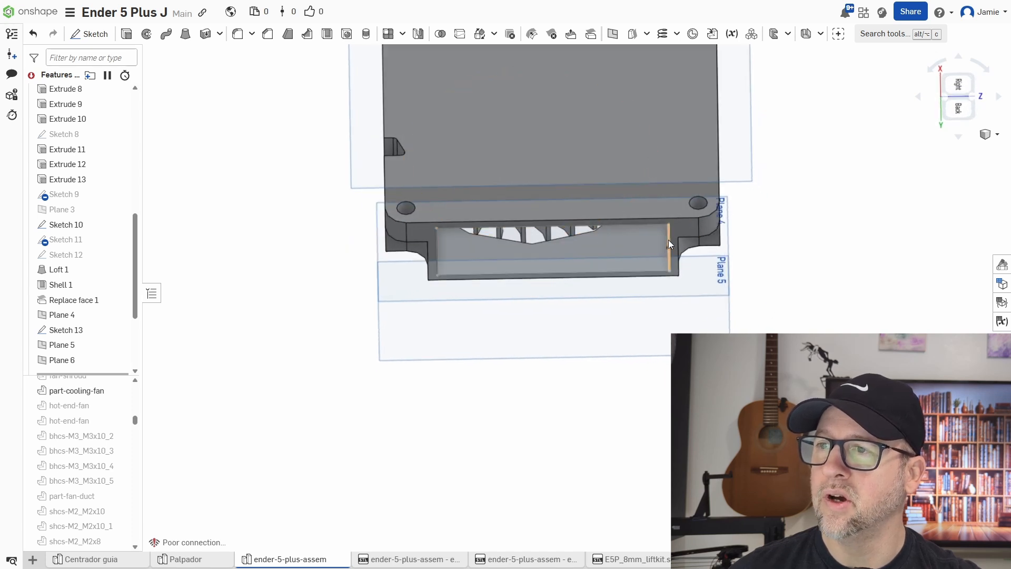
Sketch on Plane 5, projecting the fan outlet's inner edges into the sketch.
right_click_drag(621, 274, 578, 314)
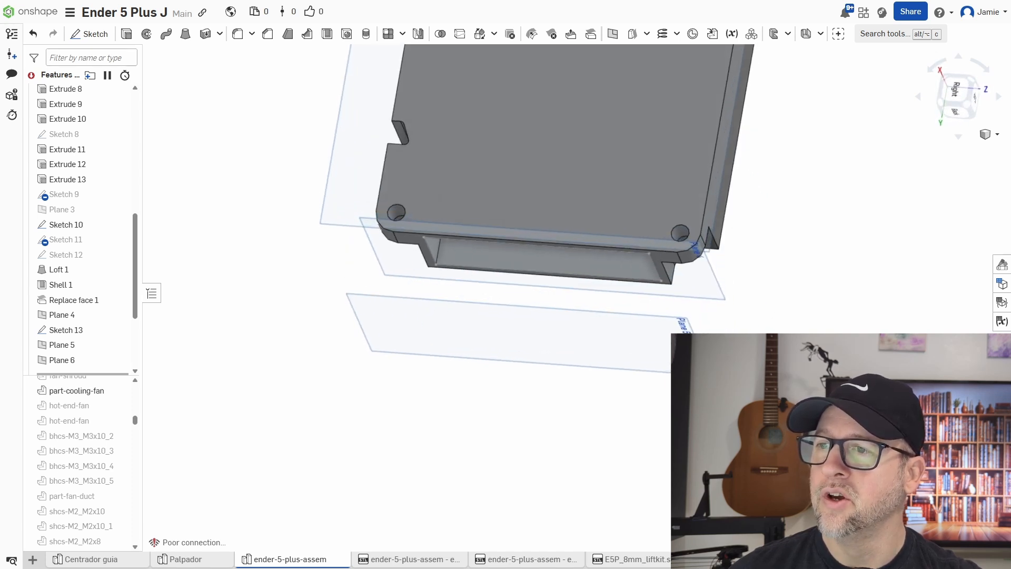
left_click(89, 33)
left_click(376, 318)
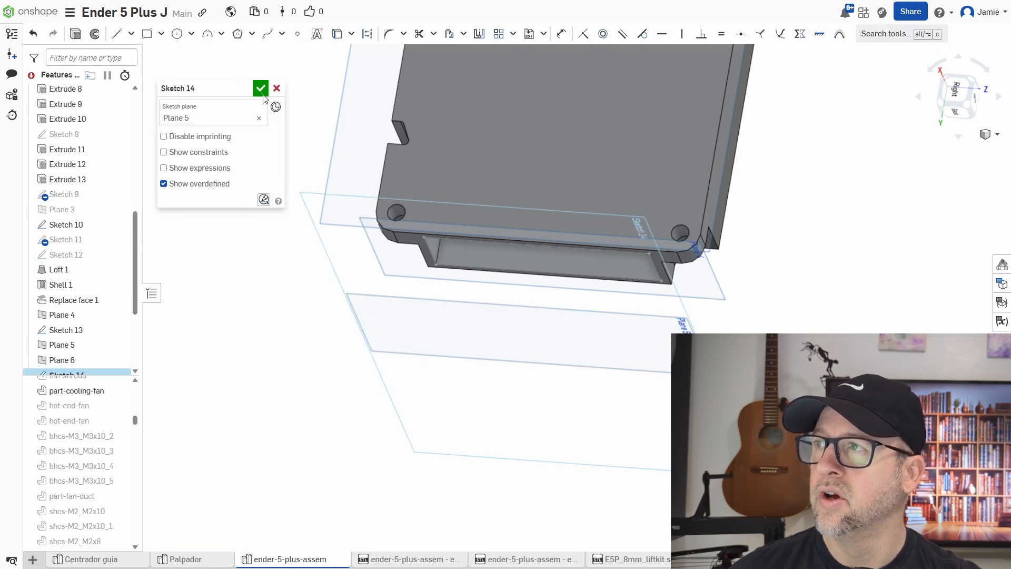
right_click_drag(320, 352, 338, 348)
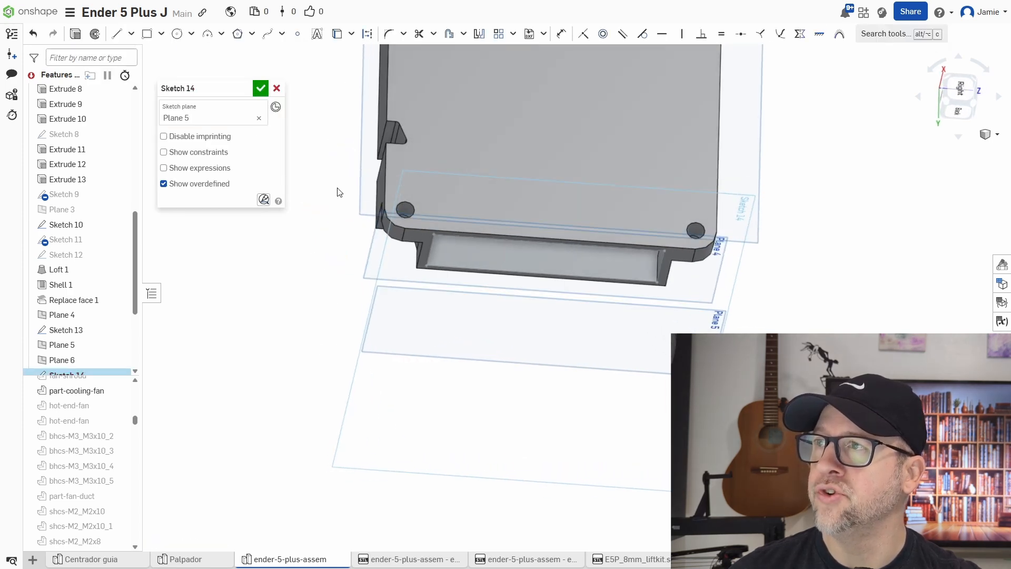
left_click(337, 34)
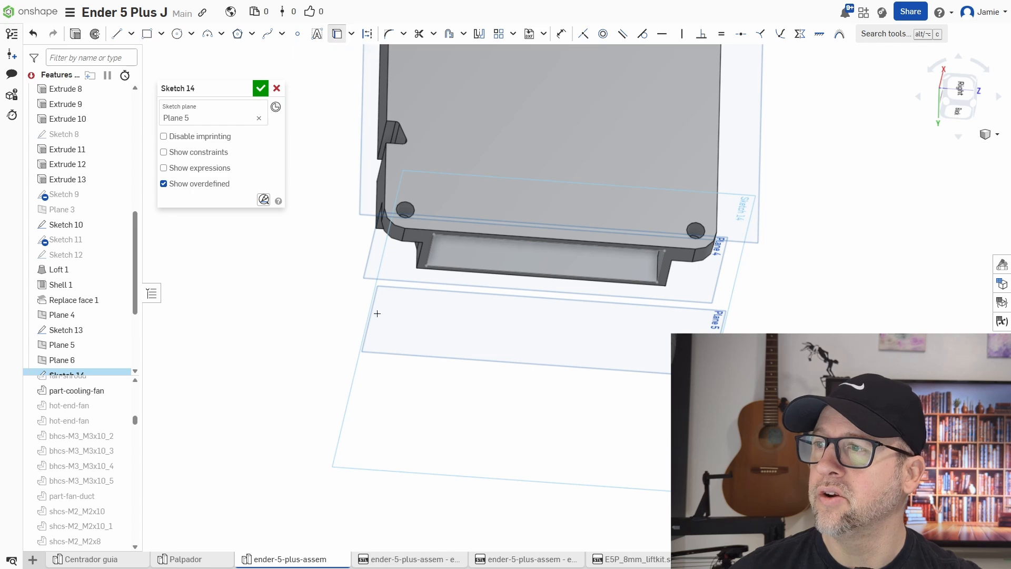
scroll(432, 253, "up", 3)
scroll(432, 254, "up", 1)
left_click(427, 258)
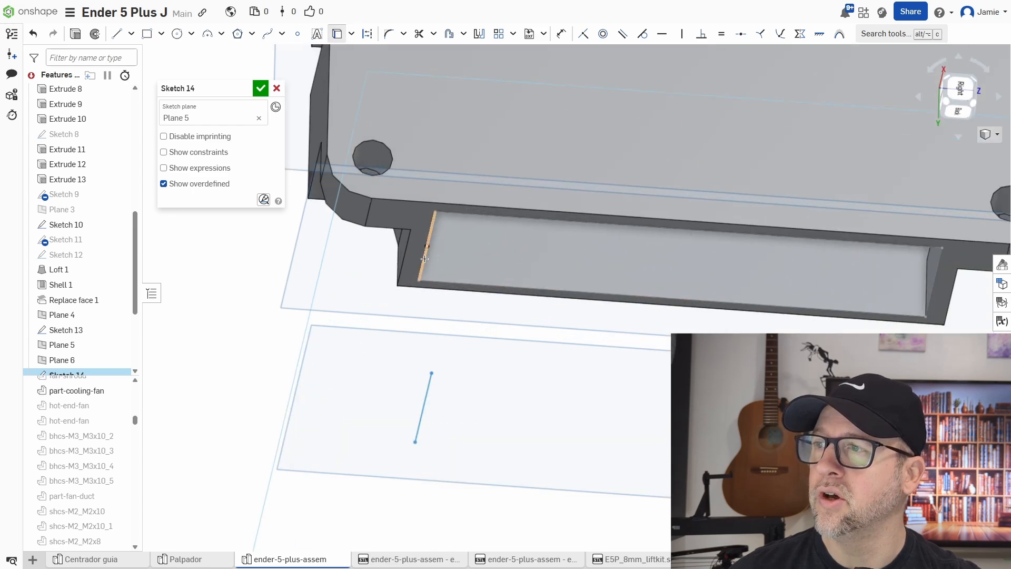
left_click(439, 283)
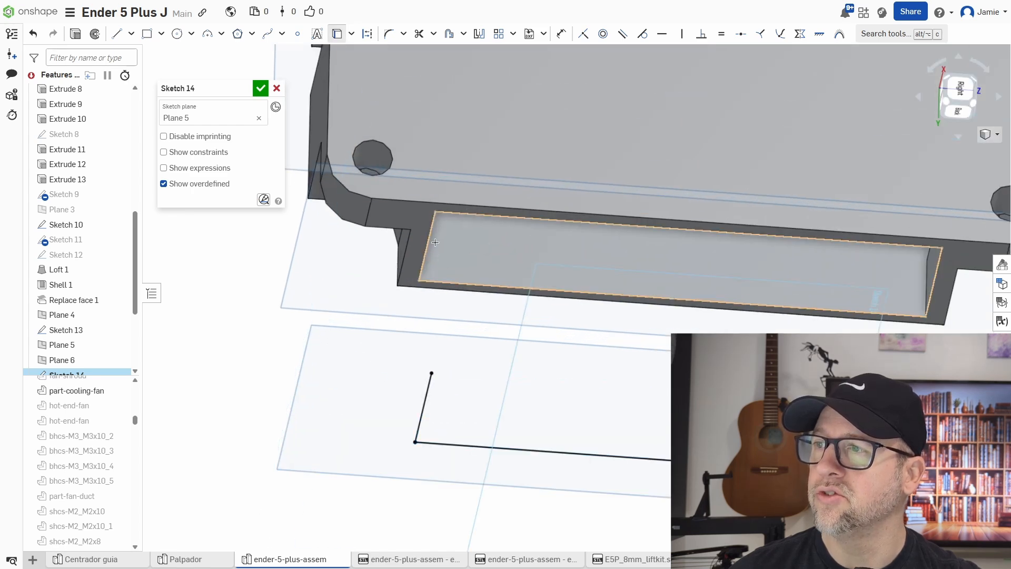
left_click(459, 214)
left_click(929, 282)
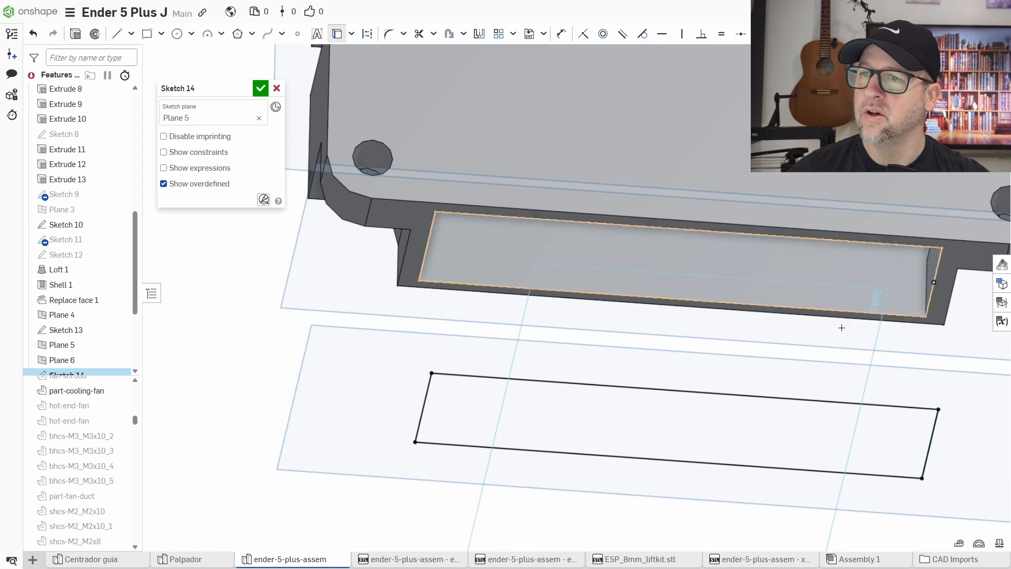
left_click(261, 88)
Sketch a rectangle on Plane 6, about 37 mm by 15 mm, spanning below the fan outlet.
scroll(553, 321, "down", 3)
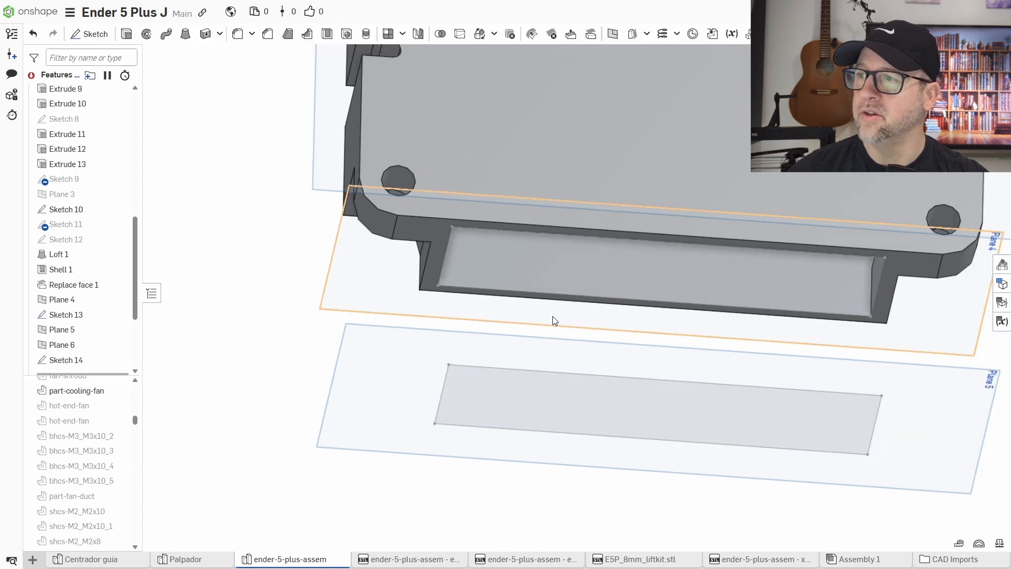
mouse_move(553, 321)
right_mouse_down()
mouse_move(622, 370)
mouse_move(602, 368)
mouse_move(587, 441)
mouse_move(616, 470)
mouse_move(593, 449)
mouse_move(613, 453)
mouse_move(562, 422)
mouse_move(583, 442)
right_mouse_up()
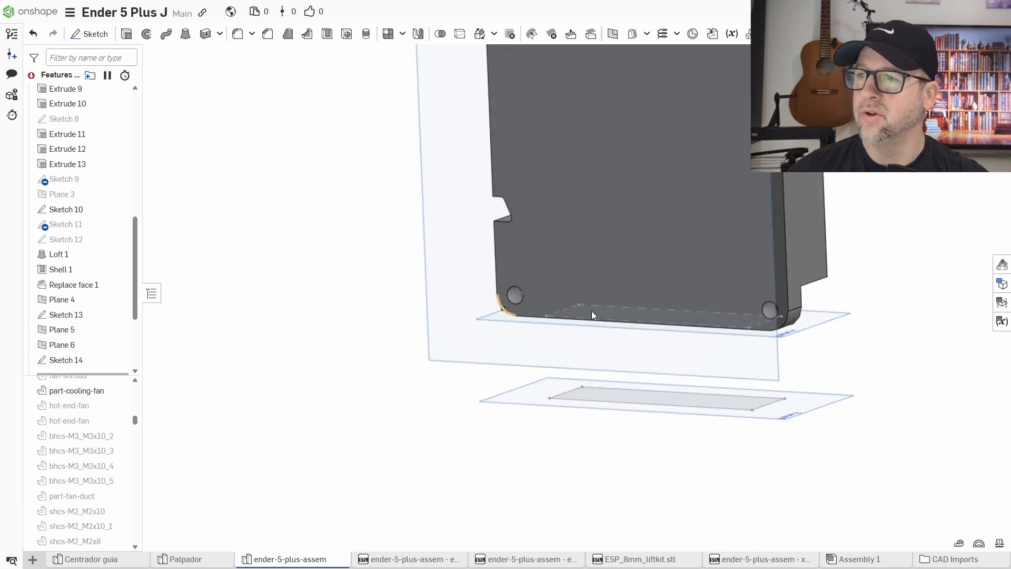
right_click_drag(631, 410, 606, 384)
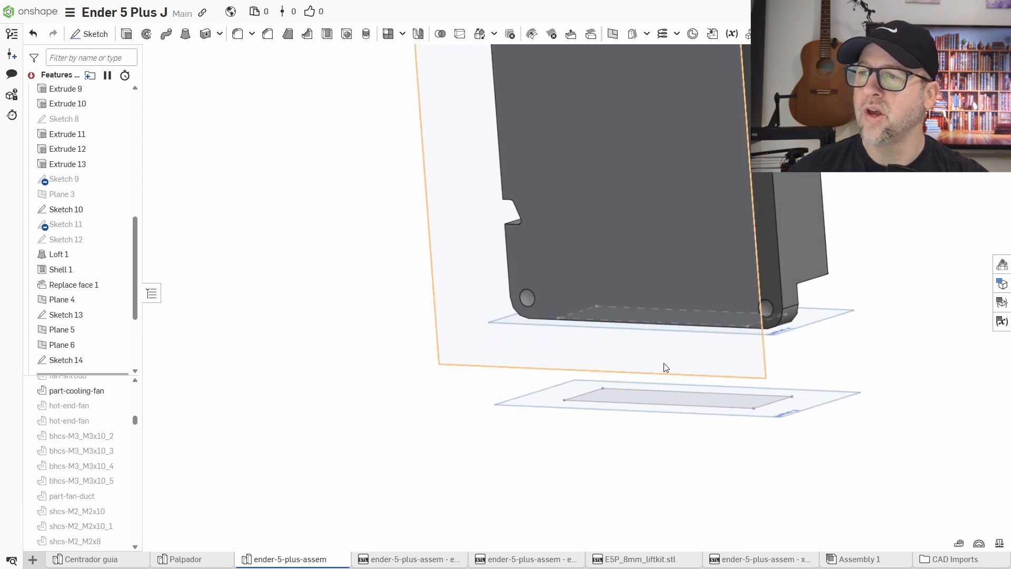
right_click_drag(664, 364, 493, 396)
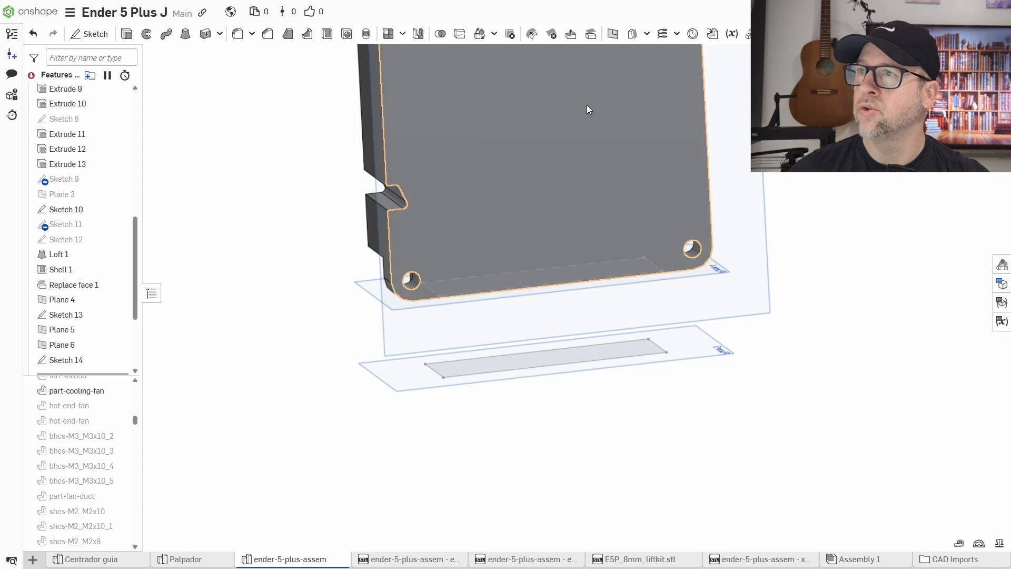
left_click(90, 34)
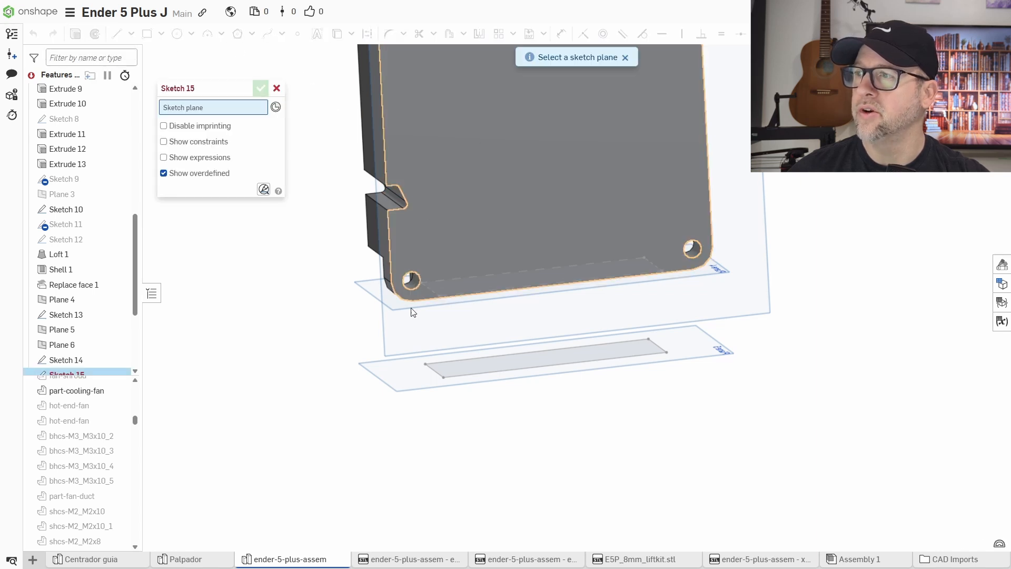
left_click(390, 327)
mouse_move(347, 344)
right_mouse_down()
mouse_move(322, 336)
mouse_move(353, 346)
right_mouse_up()
left_click(147, 33)
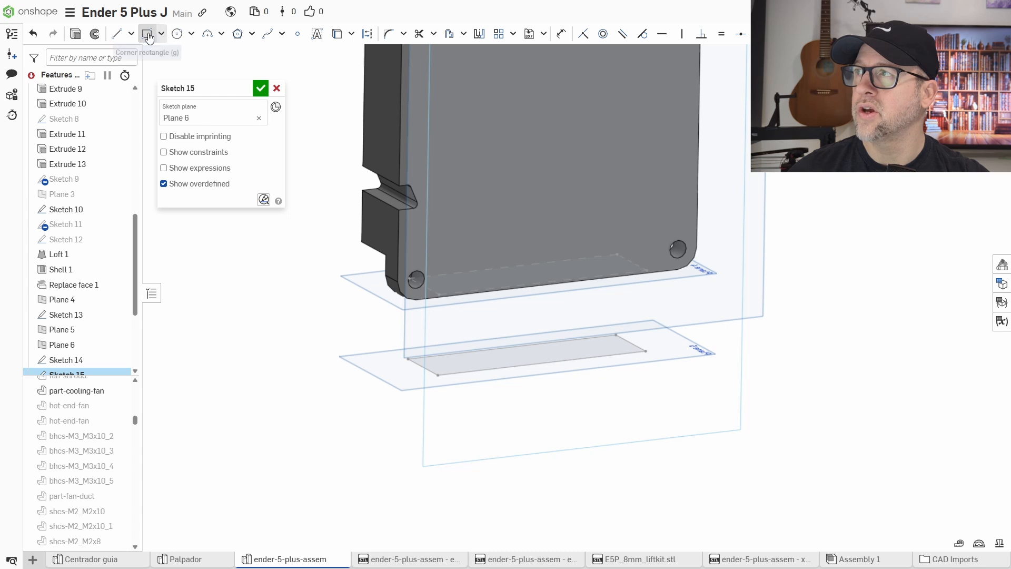
scroll(438, 371, "up", 3)
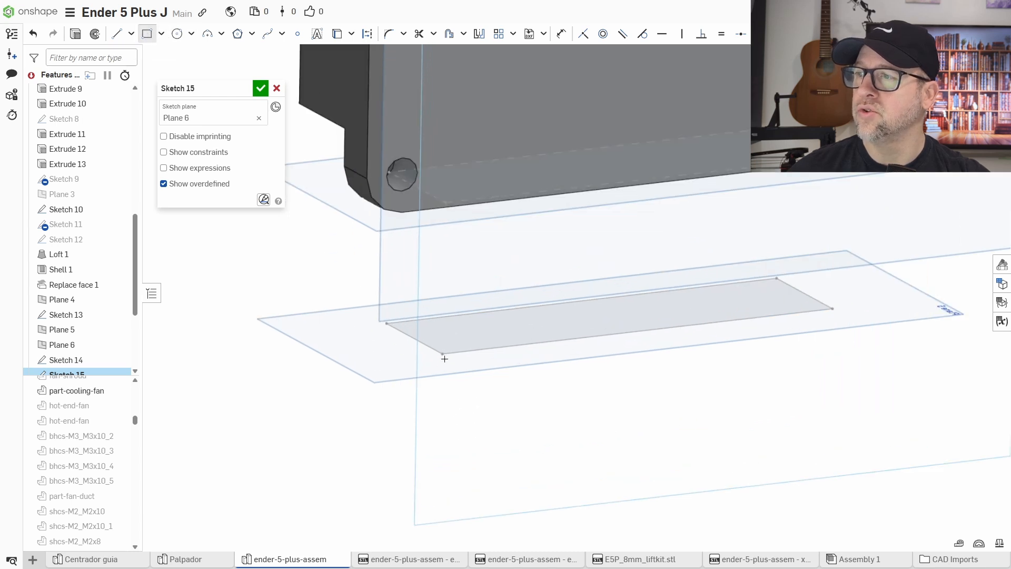
scroll(455, 372, "down", 3)
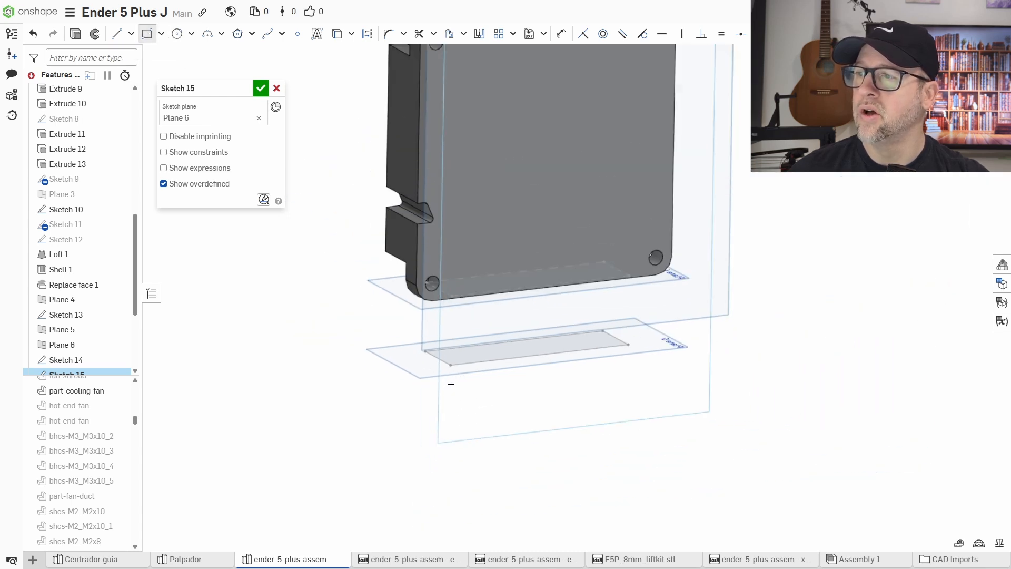
right_click_drag(500, 394, 478, 381)
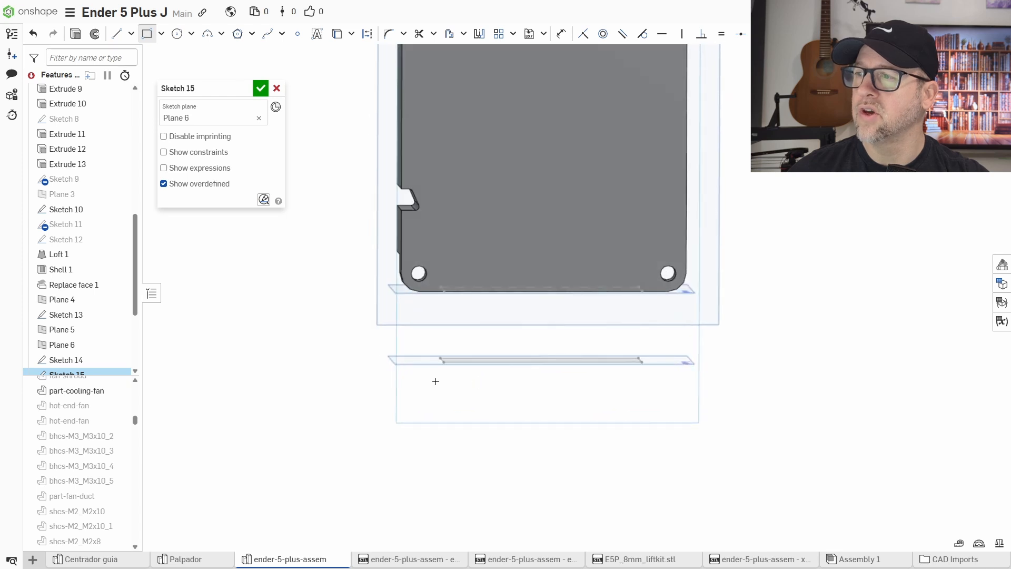
left_click(695, 278)
mouse_move(779, 384)
right_mouse_down()
mouse_move(793, 400)
mouse_move(678, 406)
right_mouse_up()
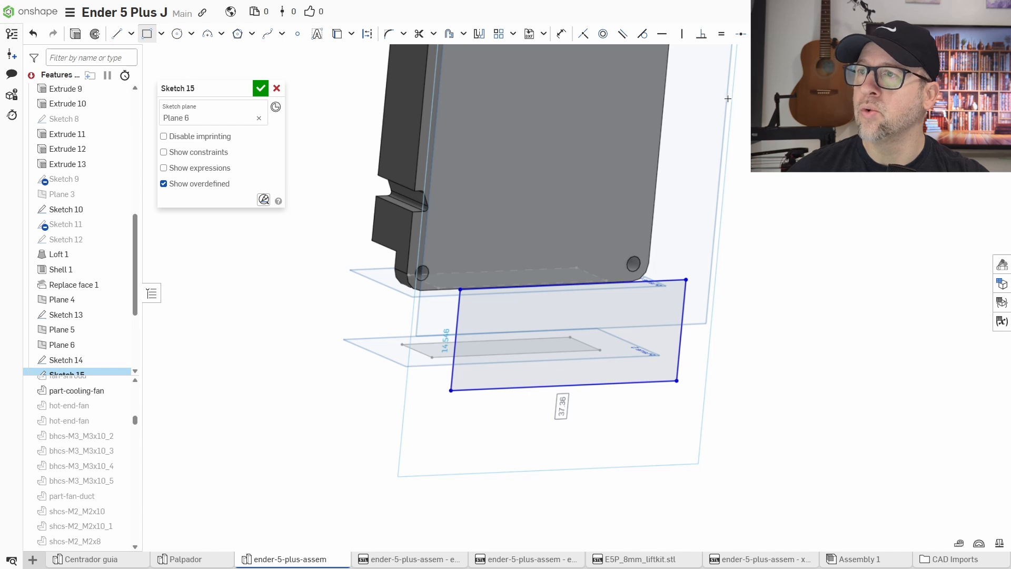
scroll(448, 393, "up", 4)
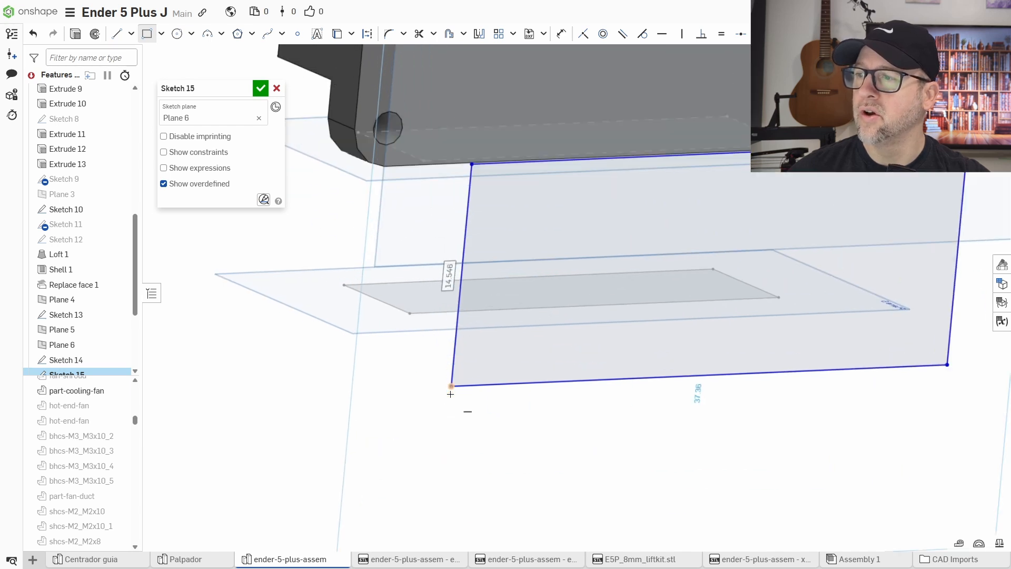
left_click(451, 388)
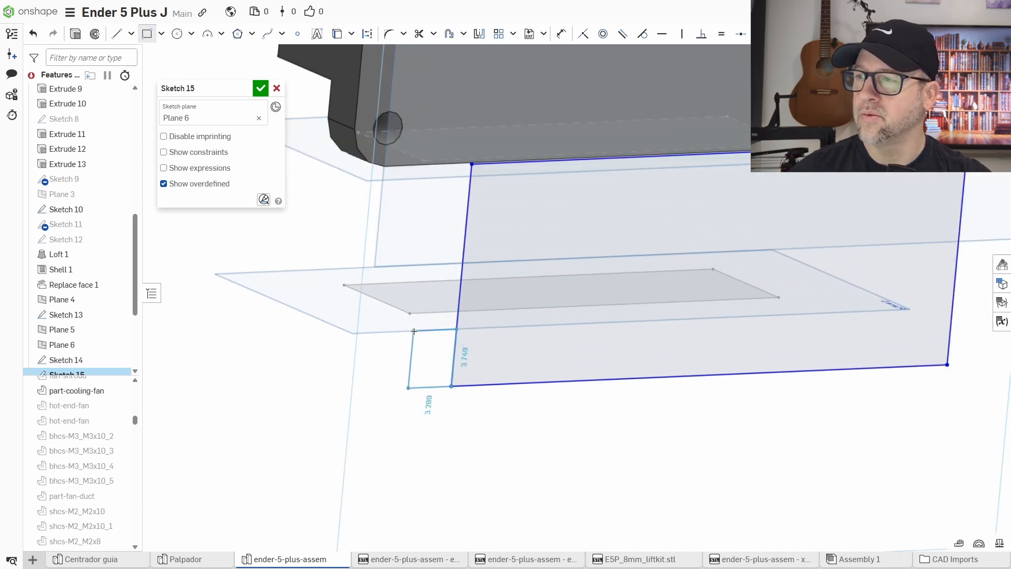
key("Escape")
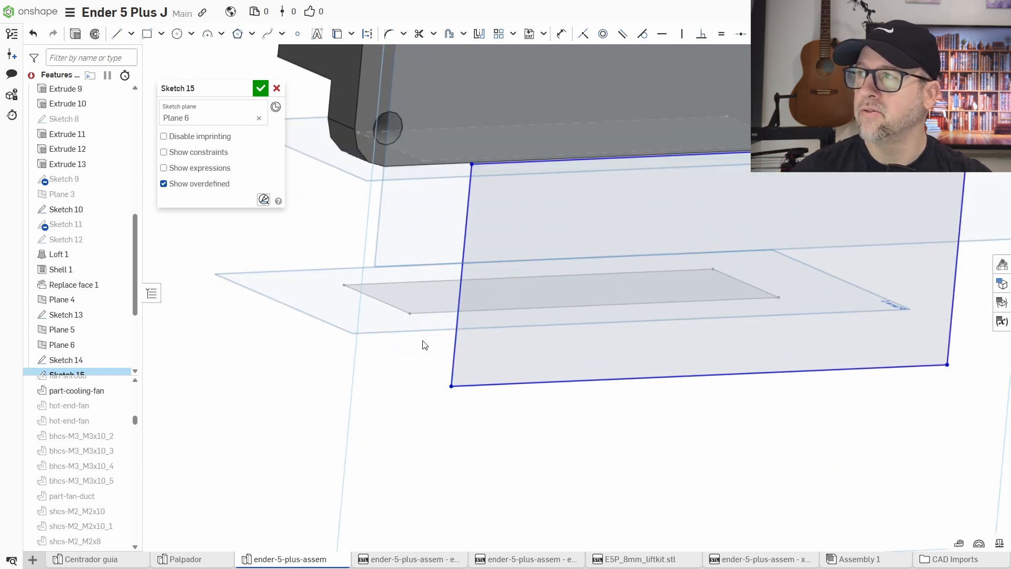
Make the rectangle's two bottom corners coincident with the corners of the projected outlet profile on Plane 5.
left_click(451, 385)
left_click(410, 313)
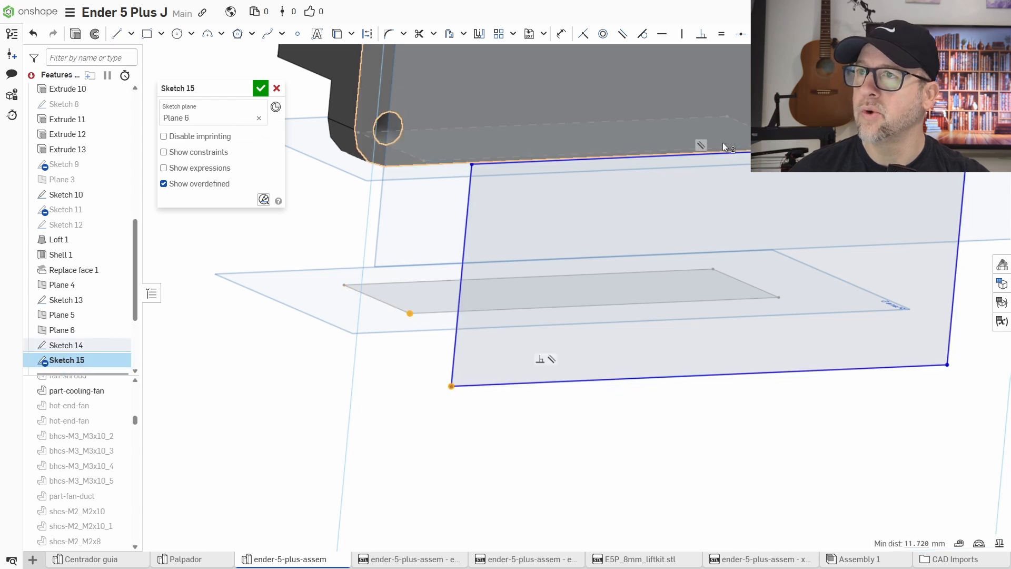
left_click(584, 34)
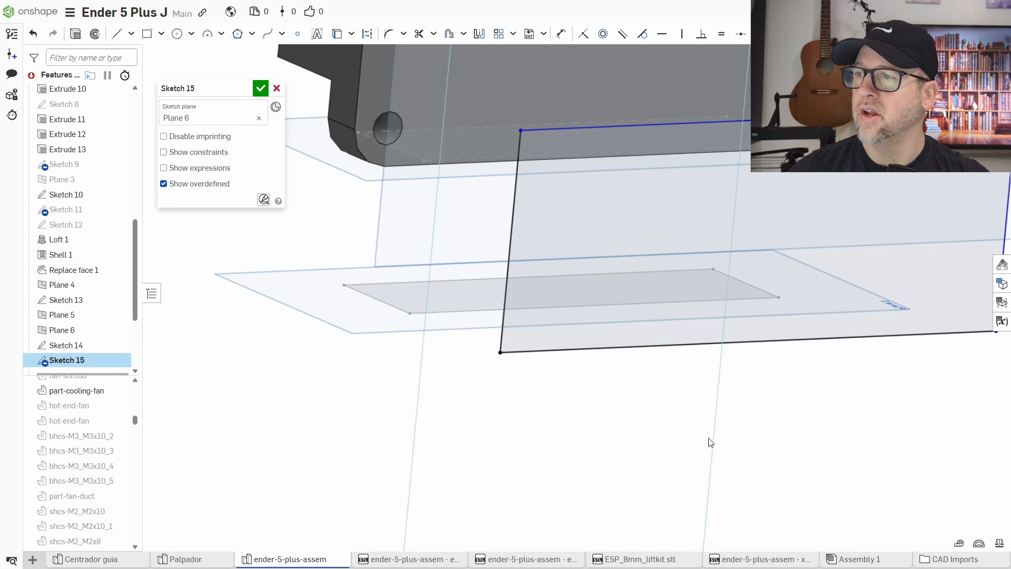
right_click_drag(709, 439, 492, 350)
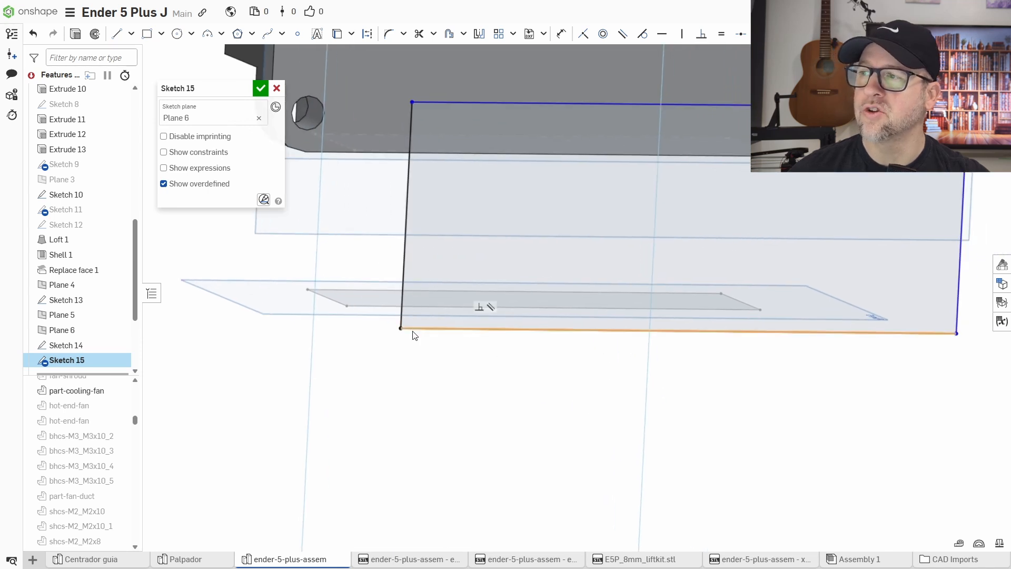
mouse_move(763, 402)
right_mouse_down()
mouse_move(797, 429)
mouse_move(772, 429)
right_mouse_up()
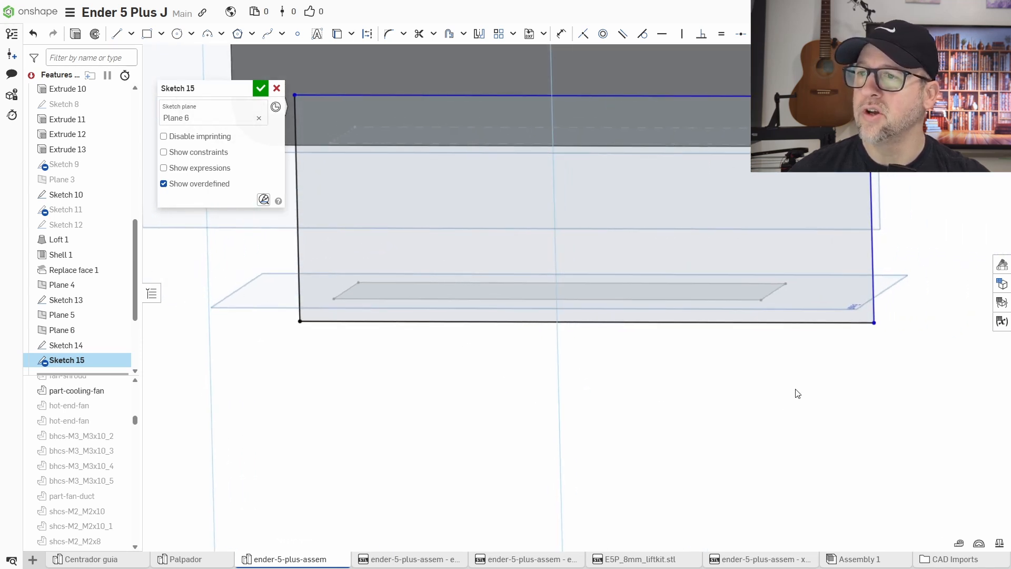
left_click(874, 323)
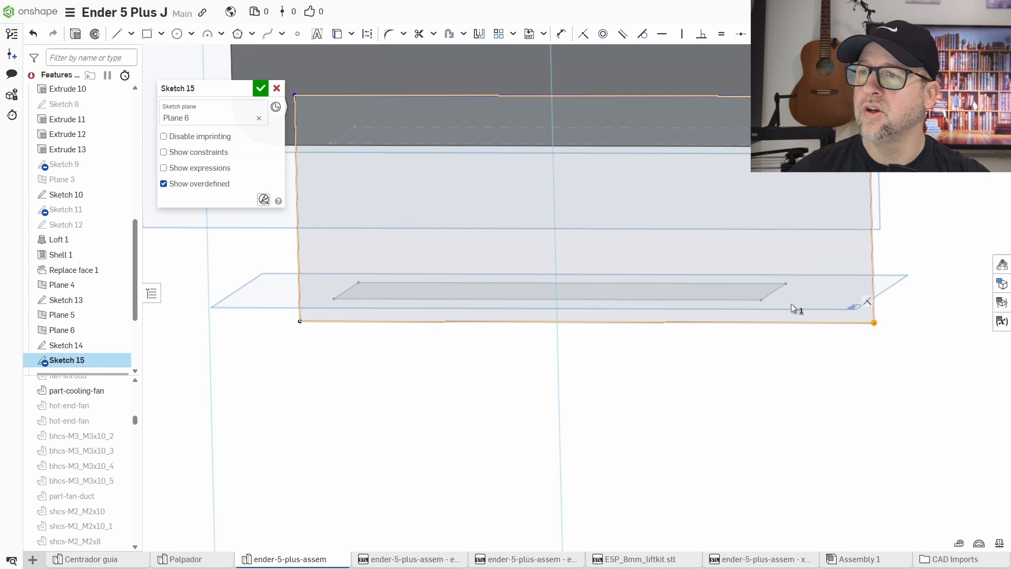
left_click(761, 301)
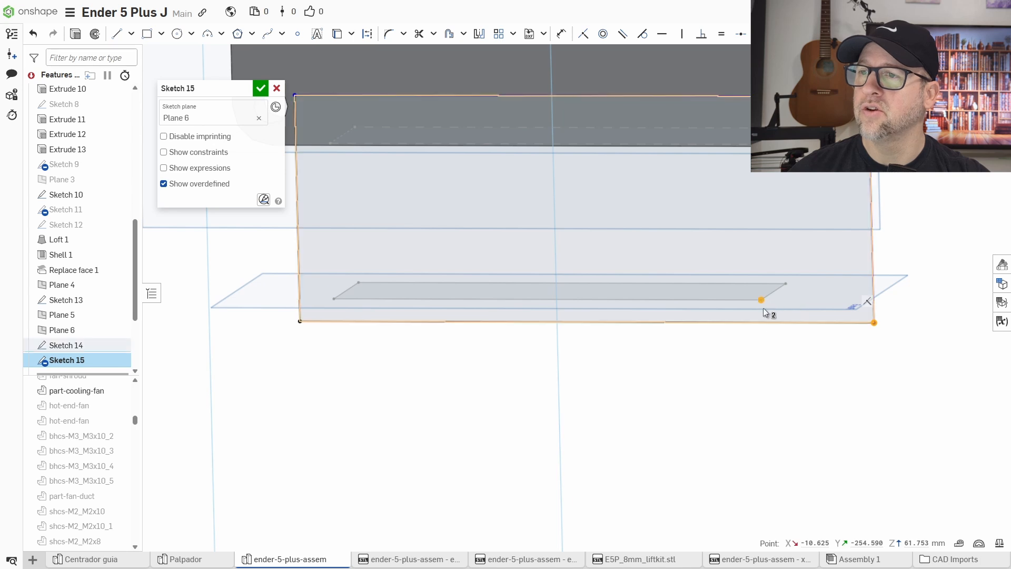
left_click(582, 36)
Dimension the rectangle's height between its top and bottom edges, adjust it, and finish the sketch.
mouse_move(643, 361)
right_mouse_down()
mouse_move(661, 372)
mouse_move(601, 384)
mouse_move(663, 413)
mouse_move(843, 436)
mouse_move(678, 320)
right_mouse_up()
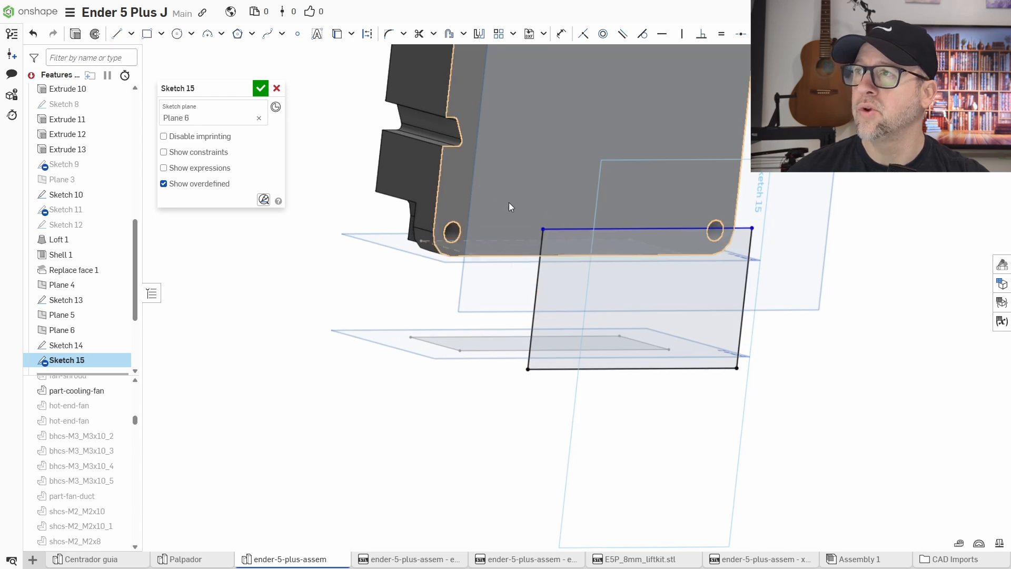
left_click(561, 33)
left_click(541, 370)
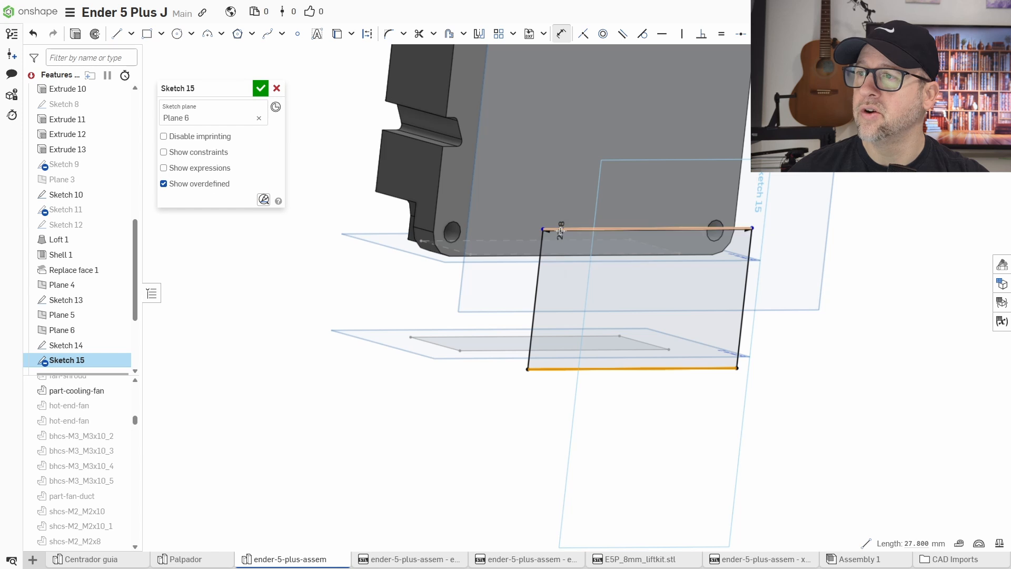
left_click(590, 229)
left_click(401, 299)
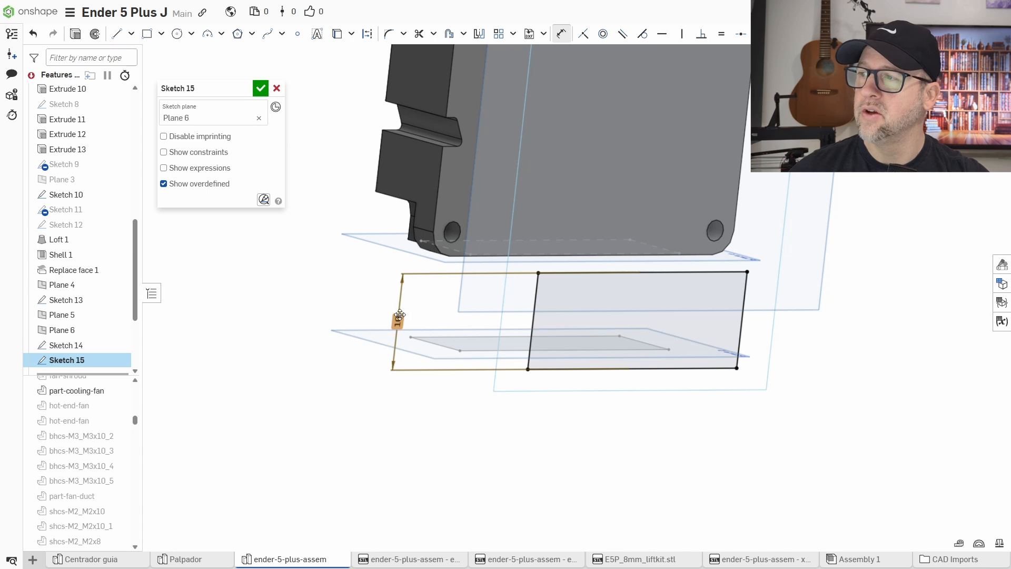
double_click(400, 315)
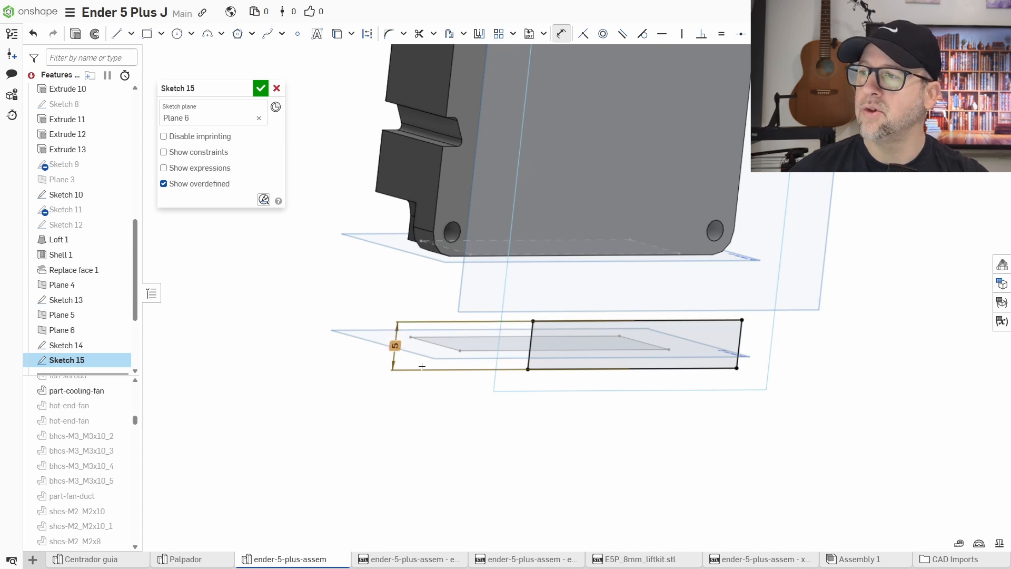
left_click(260, 88)
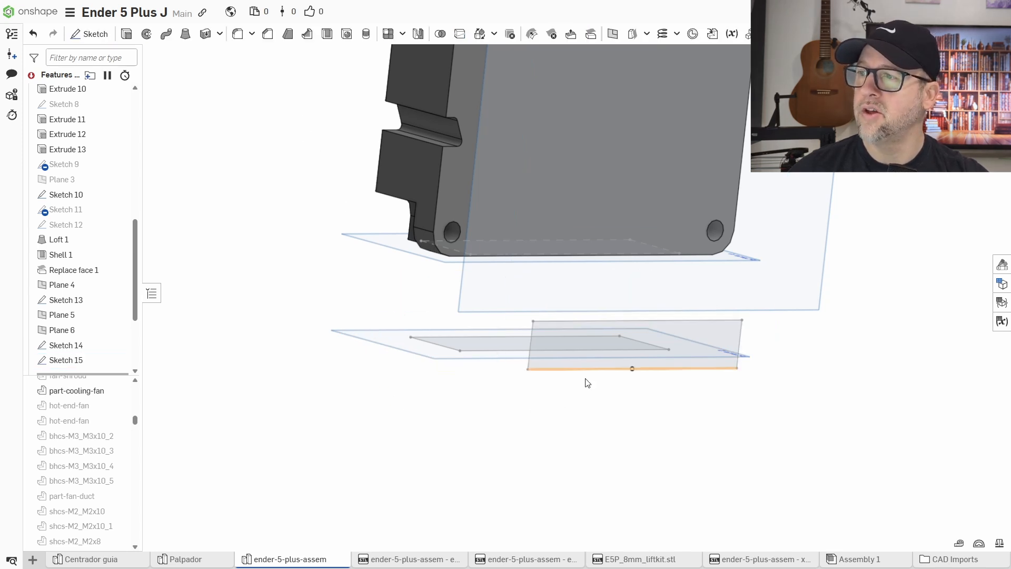
Start a solid loft from the fan outlet face of Sketch 13 to the rectangle face of Sketch 15.
right_click_drag(554, 379, 635, 426)
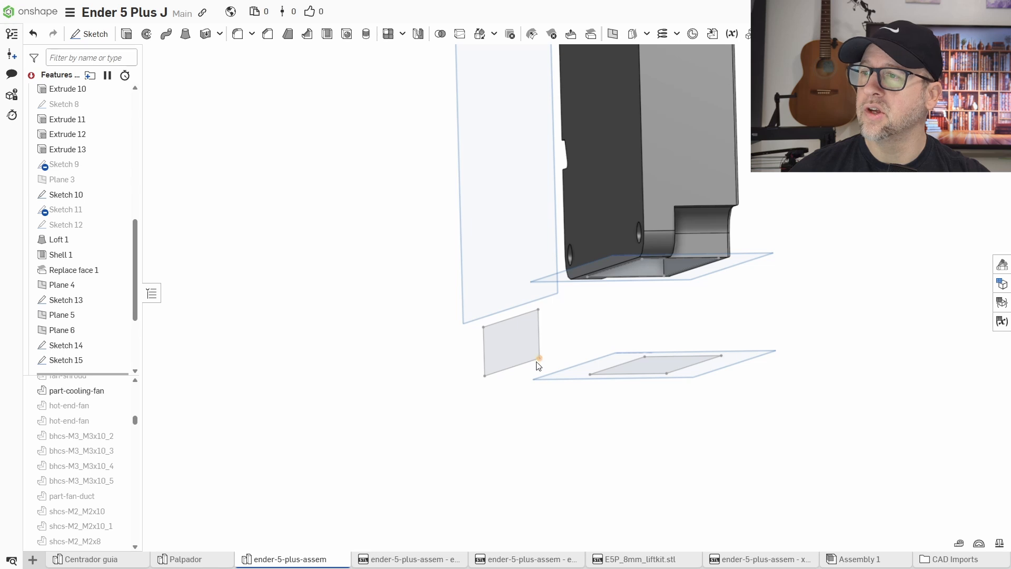
right_click_drag(538, 365, 609, 461)
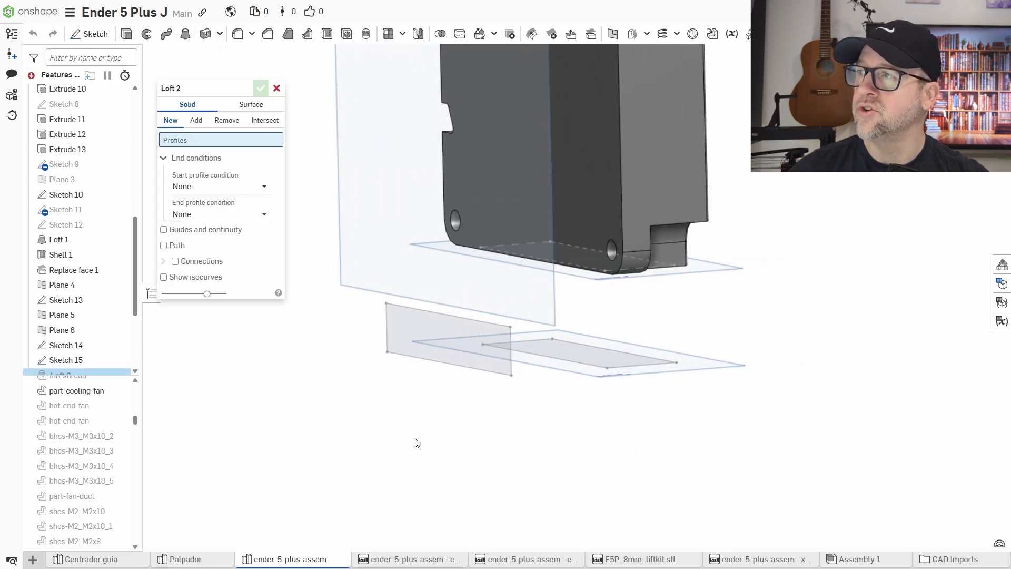
right_click_drag(485, 449, 475, 430)
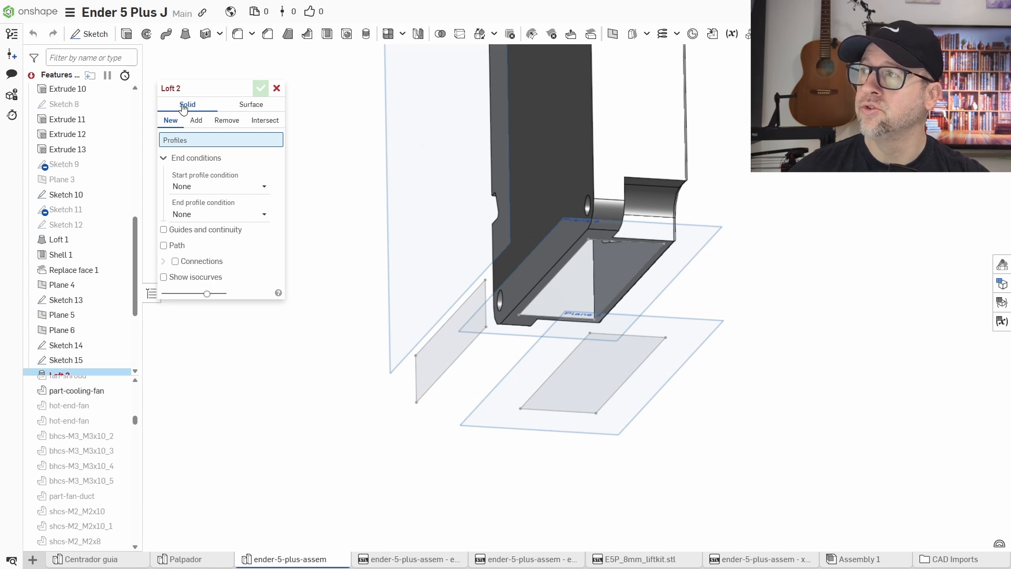
left_click(580, 249)
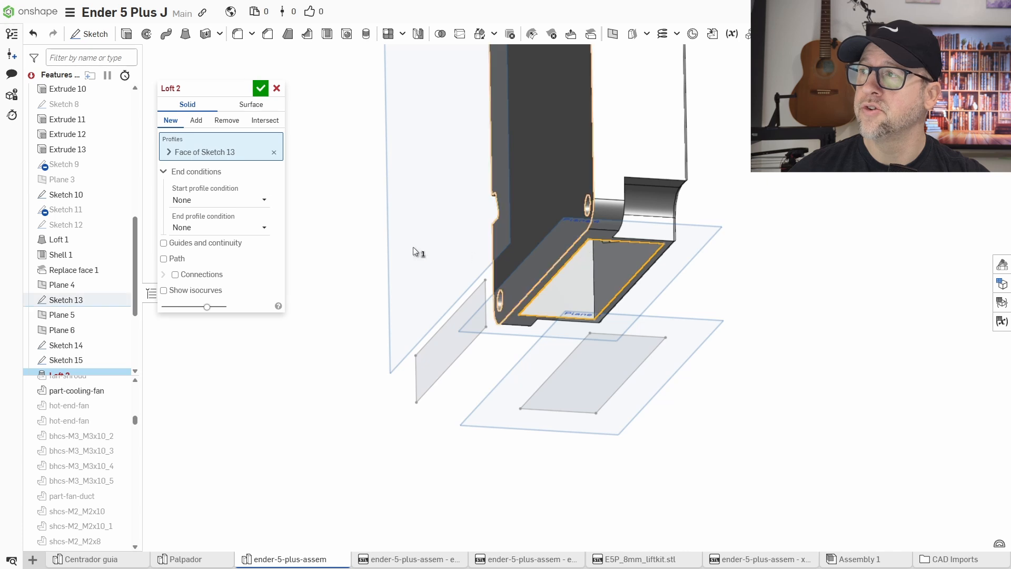
left_click(185, 173)
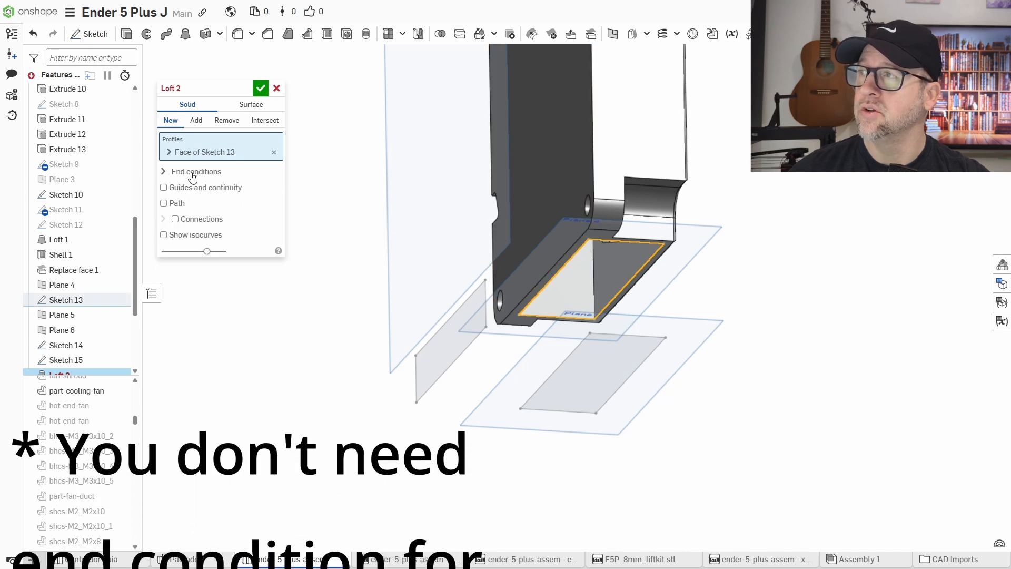
left_click(182, 172)
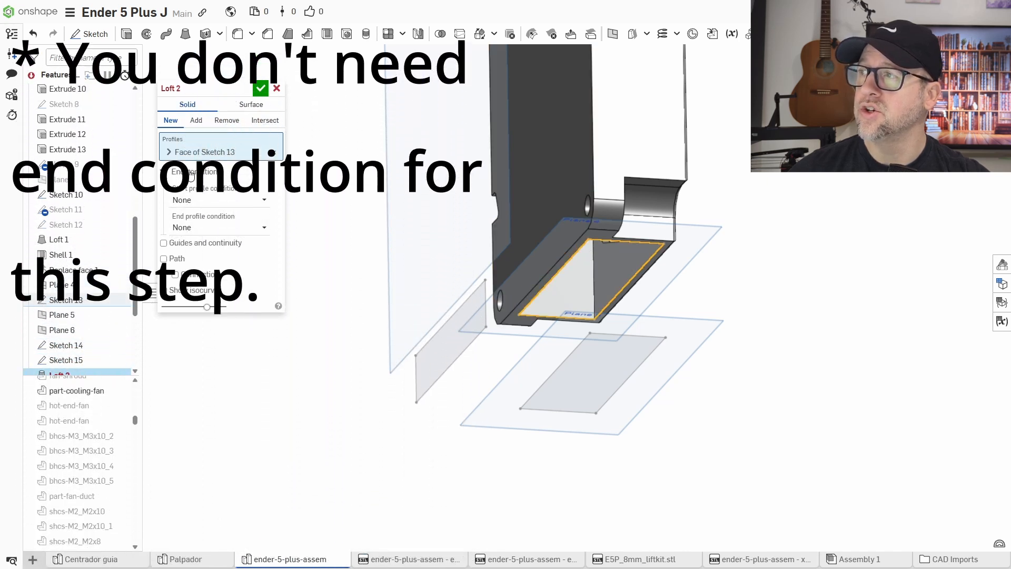
left_click(460, 355)
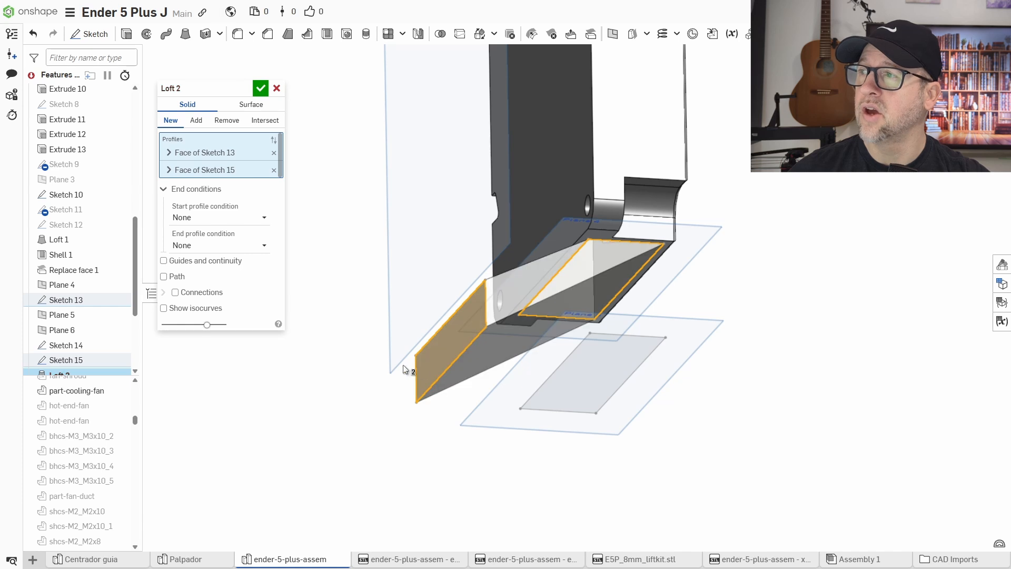
Set both the start and end profile conditions of the loft to Normal to profile.
right_click_drag(785, 353, 790, 374)
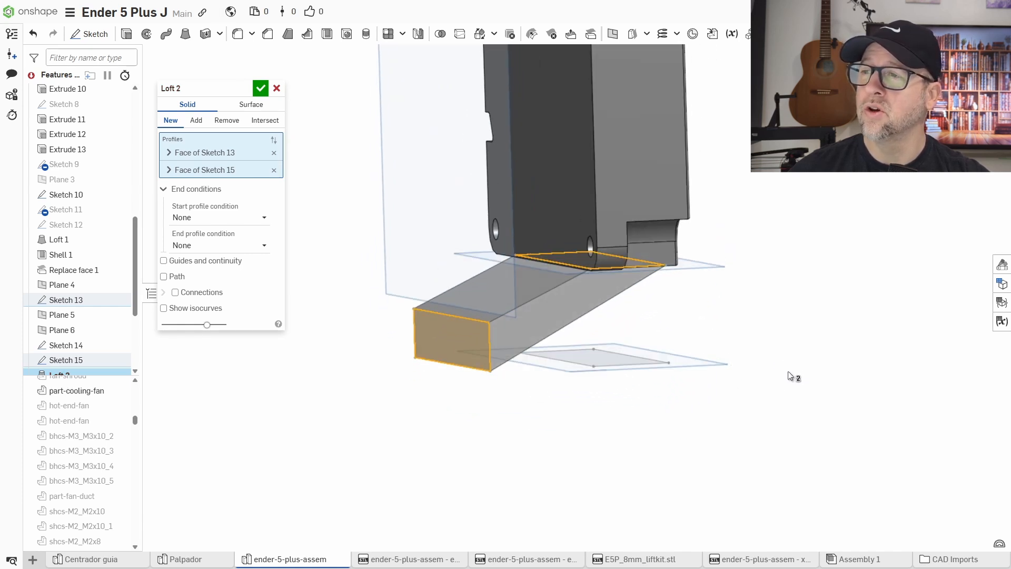
left_click(194, 219)
left_click(197, 250)
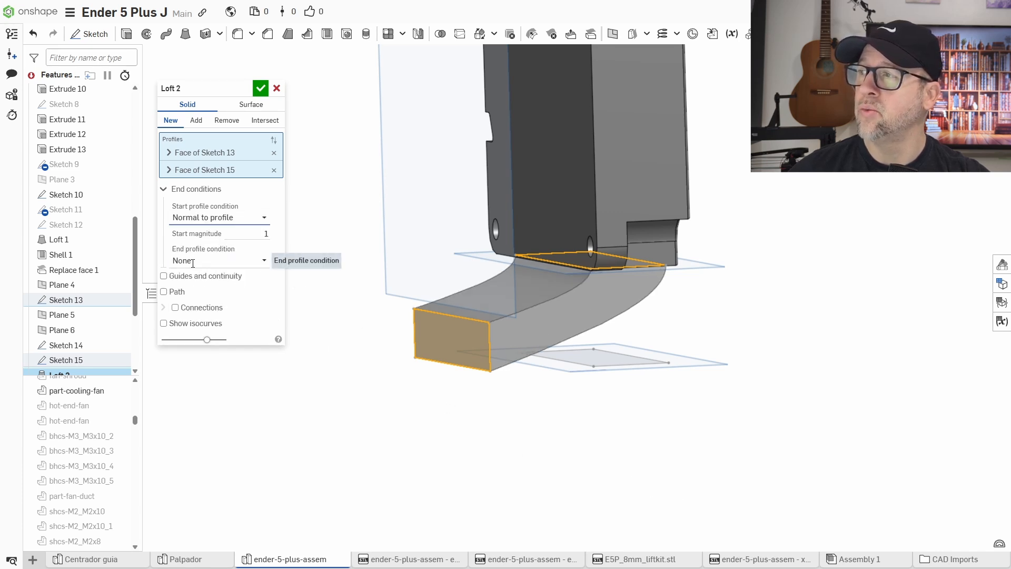
left_click(214, 260)
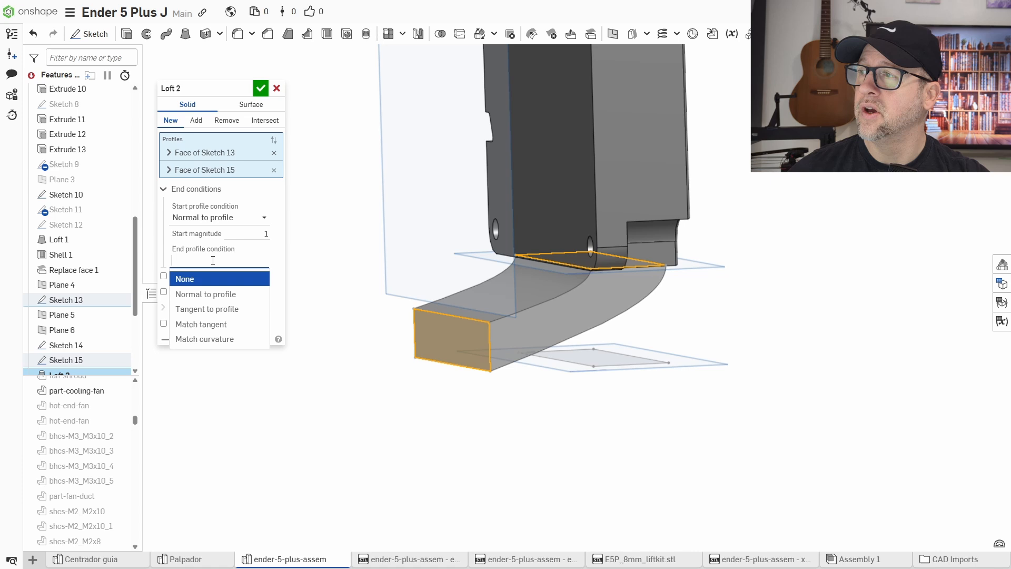
left_click(198, 293)
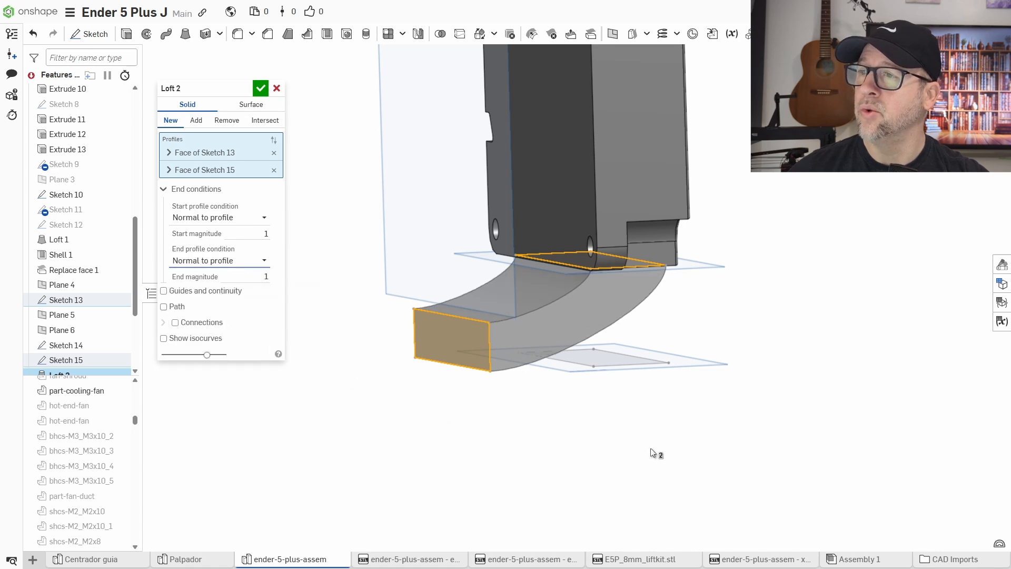
Try the Tangent to profile and Match tangent start conditions, returning the start condition to Normal to profile.
right_click_drag(650, 447, 641, 294)
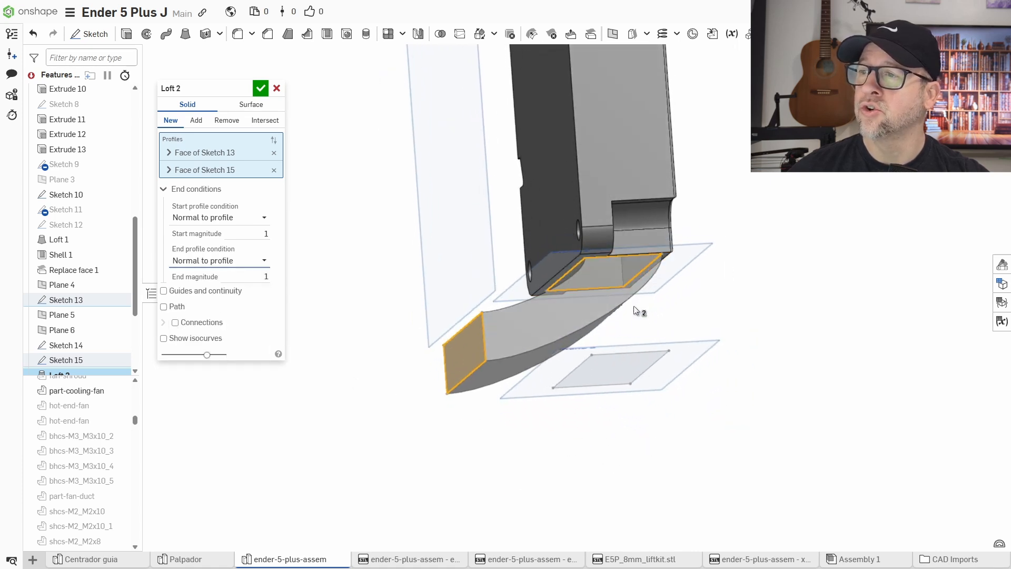
right_click_drag(508, 420, 482, 421)
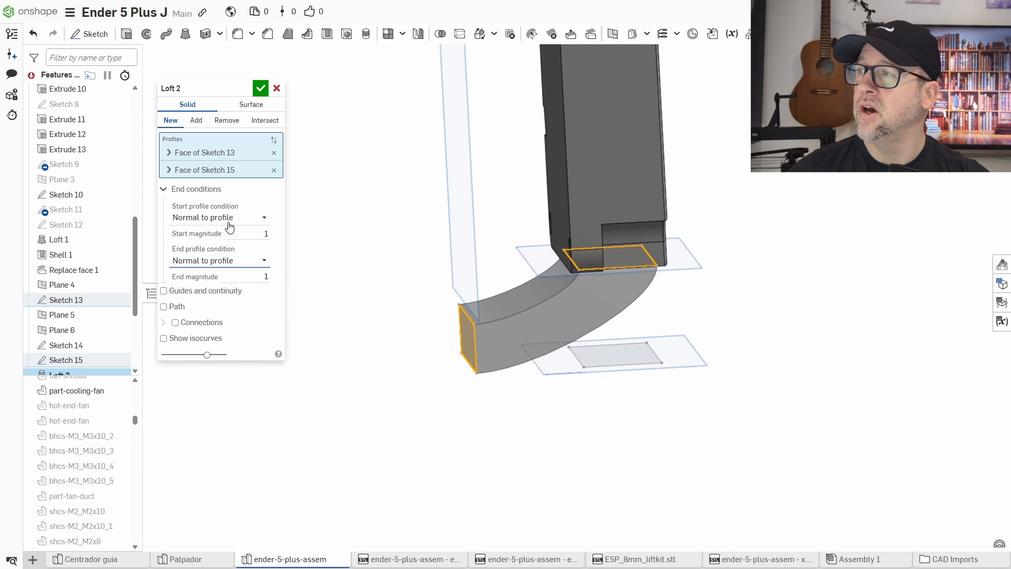
left_click(227, 219)
left_click(214, 266)
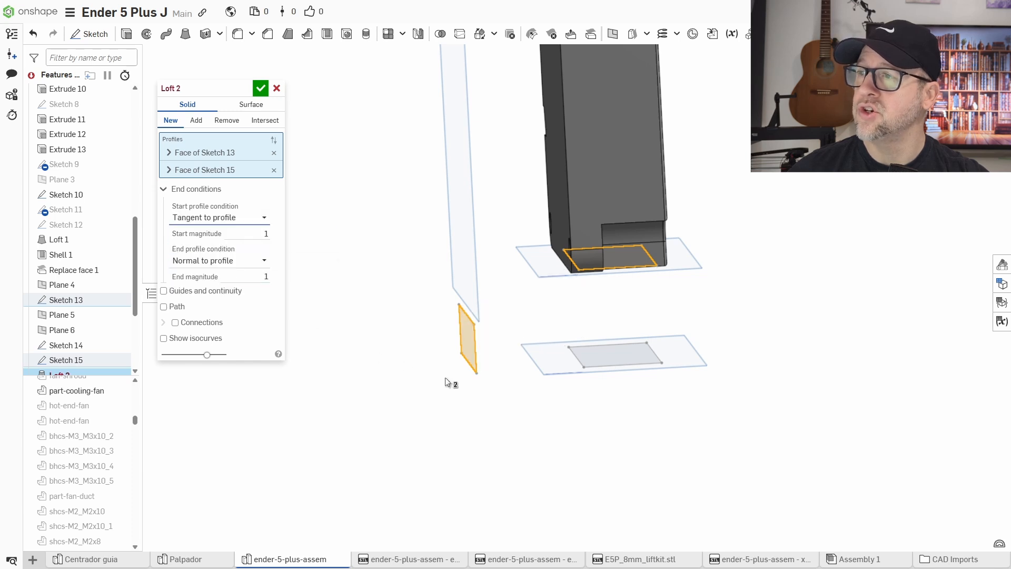
left_click(228, 219)
left_click(218, 287)
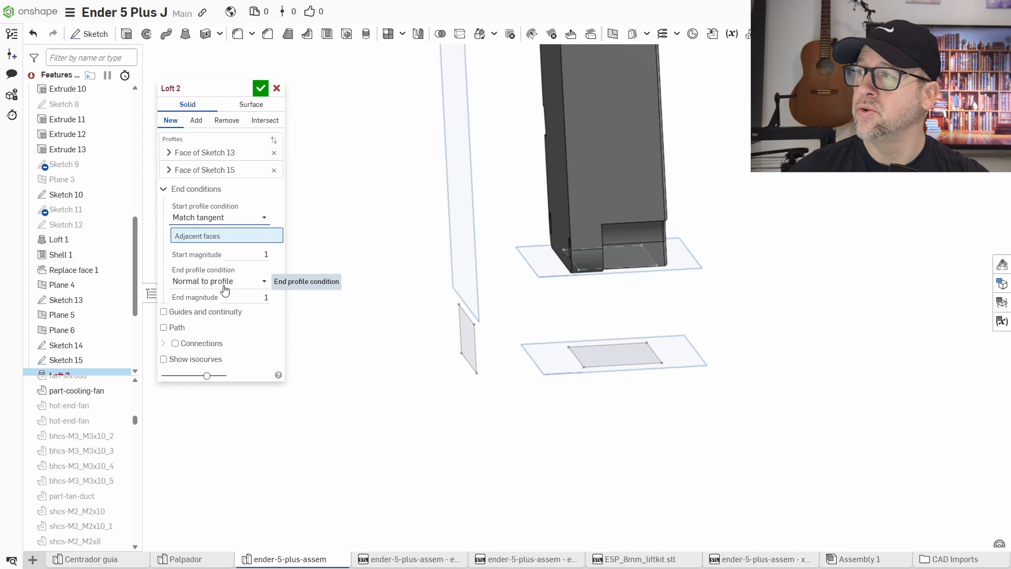
left_click(210, 219)
left_click(216, 253)
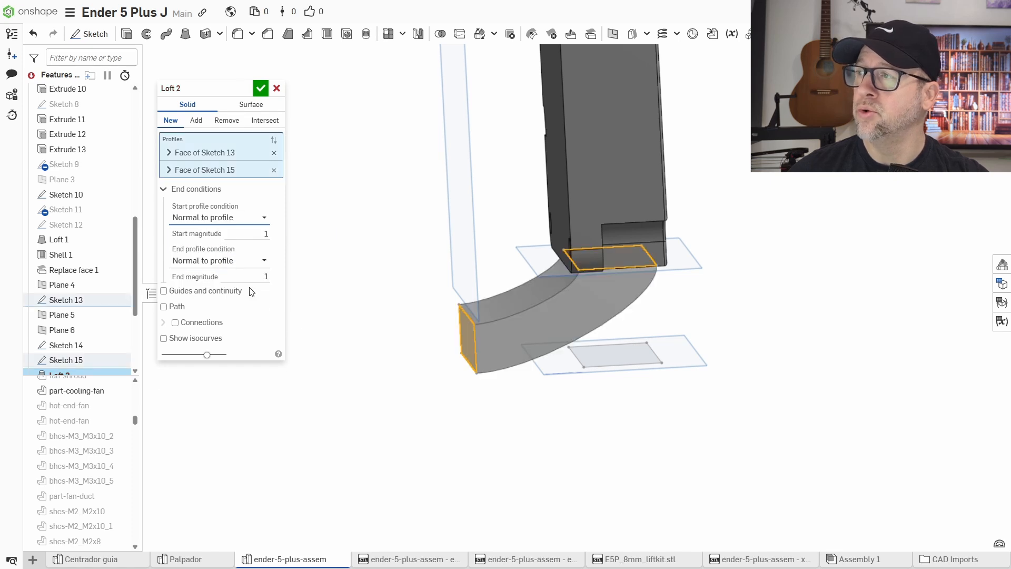
Try the Tangent to profile, Match tangent and Match curvature end conditions, returning the end condition to Normal to profile.
left_click(218, 266)
left_click(216, 309)
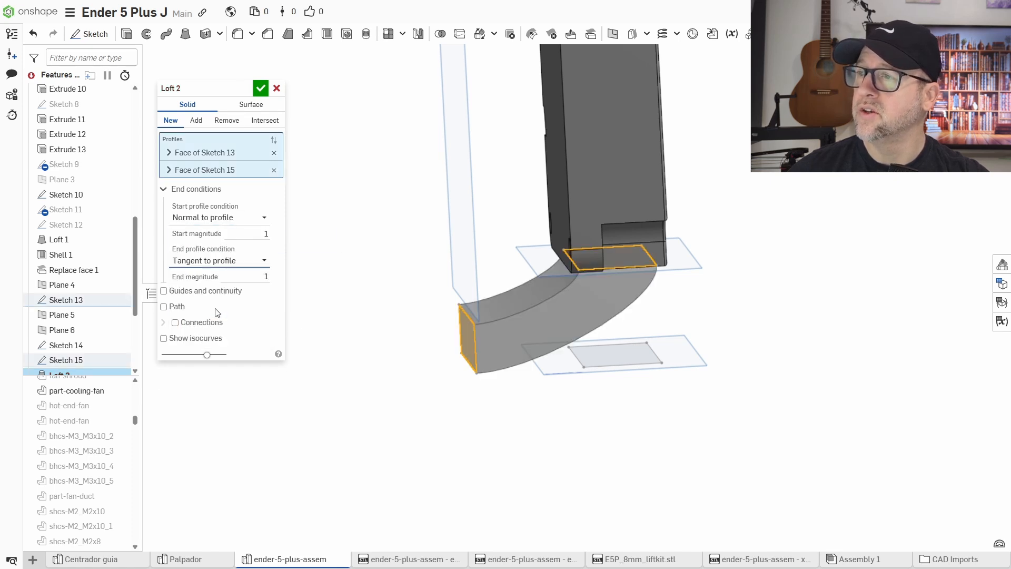
left_click(212, 262)
left_click(216, 324)
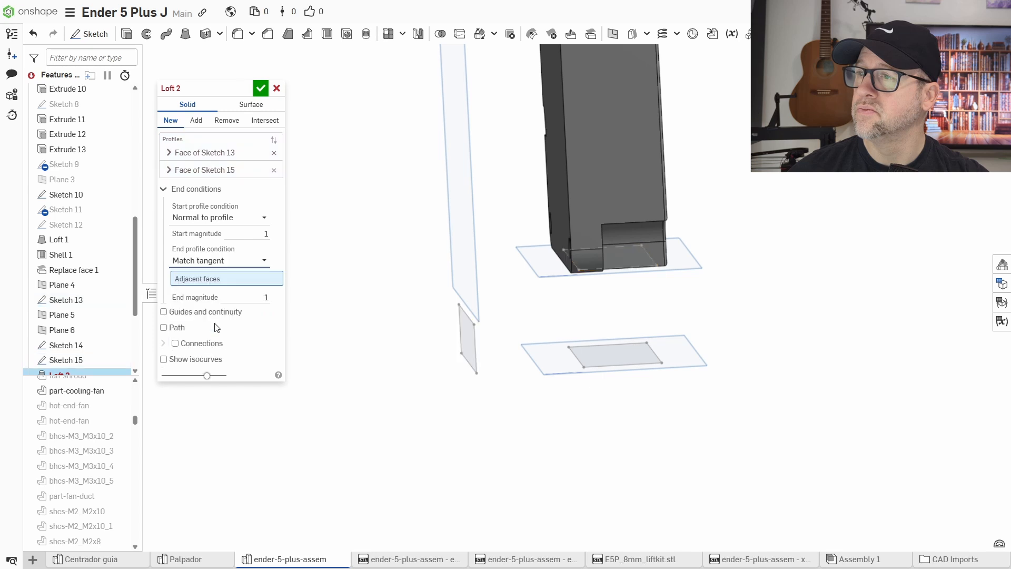
left_click(225, 264)
left_click(215, 339)
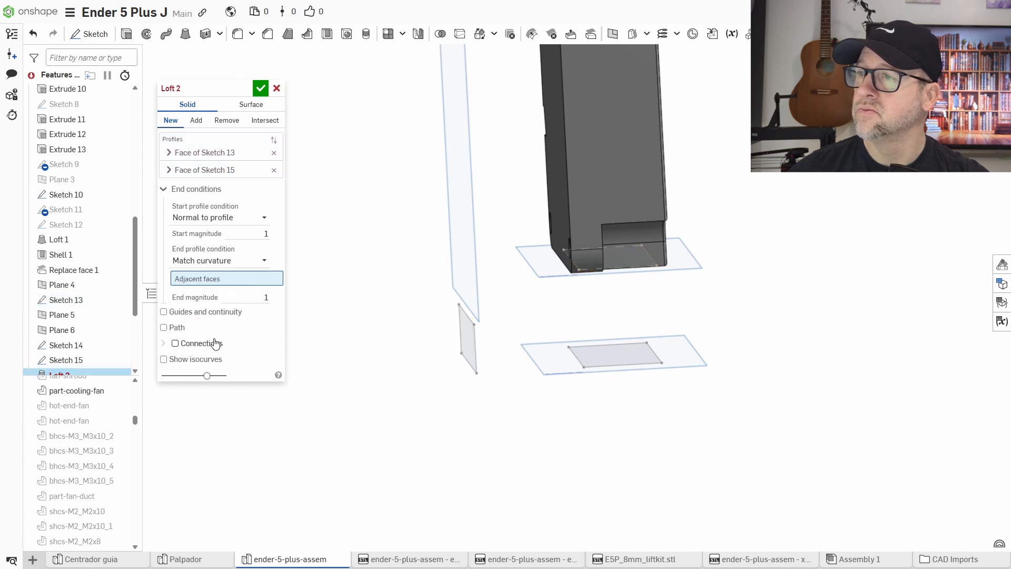
left_click(217, 265)
left_click(216, 294)
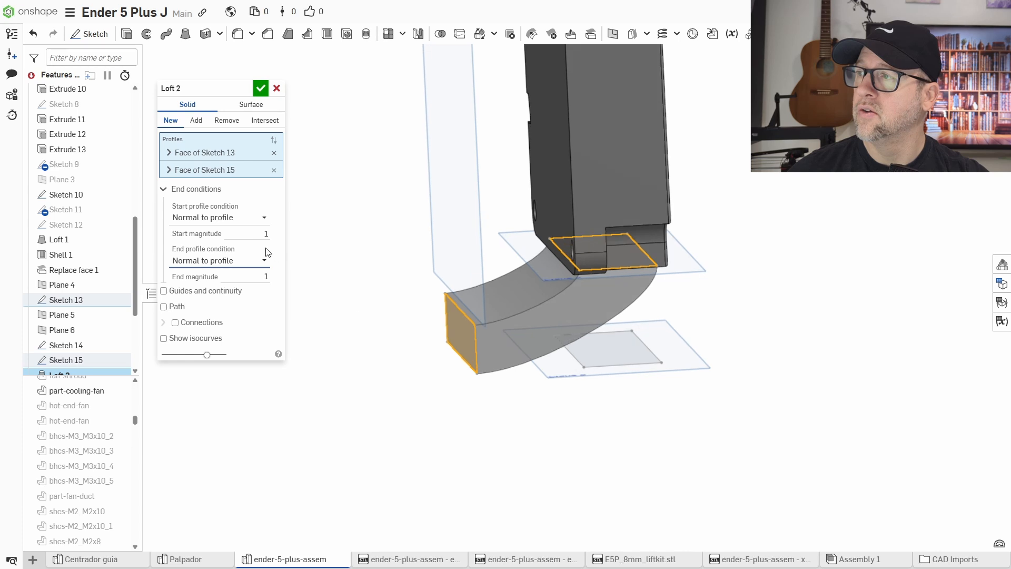
Set the loft's start magnitude to 2 and end magnitude to 3, then accept the loft.
left_click(269, 234)
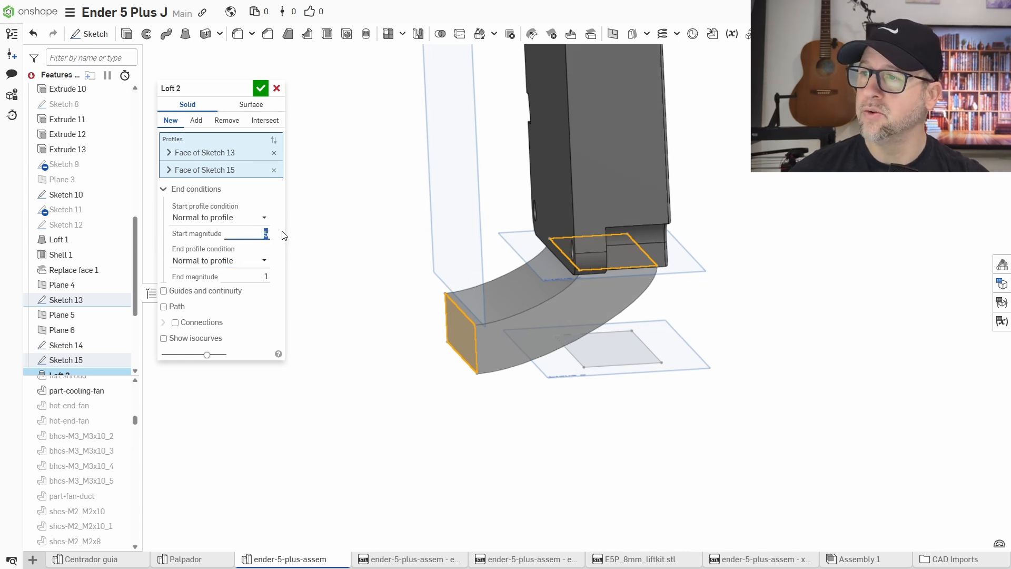
mouse_move(365, 378)
right_mouse_down()
mouse_move(367, 362)
mouse_move(371, 376)
right_mouse_up()
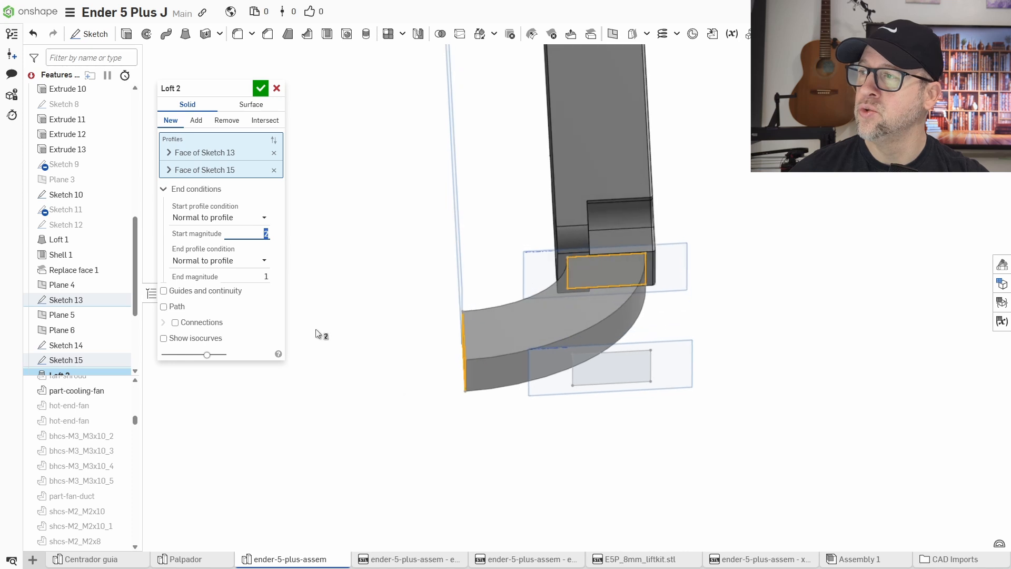
left_click(267, 275)
key("Return")
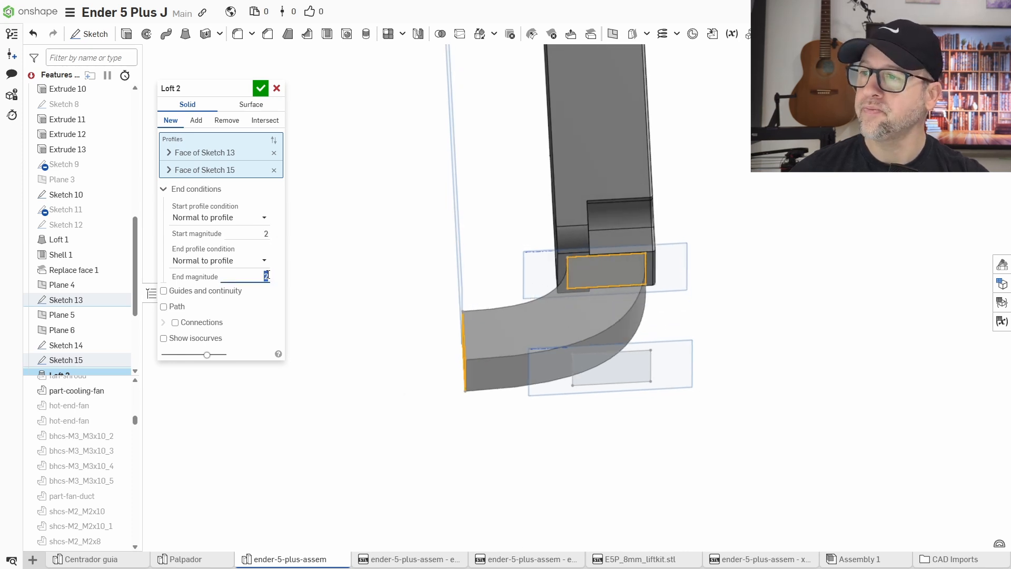
right_click_drag(364, 366, 409, 424)
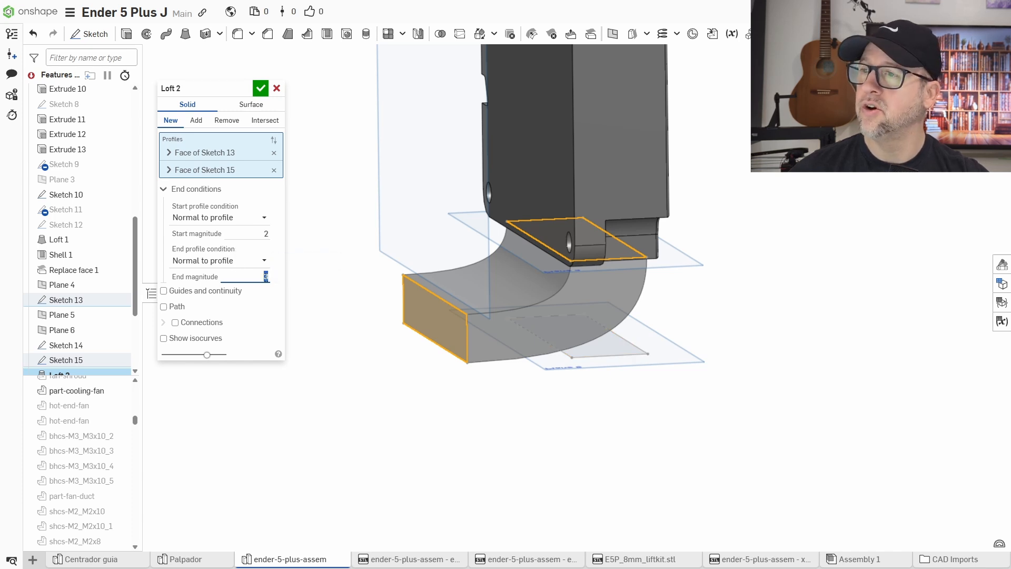
mouse_move(601, 450)
right_mouse_down()
mouse_move(584, 449)
mouse_move(603, 449)
right_mouse_up()
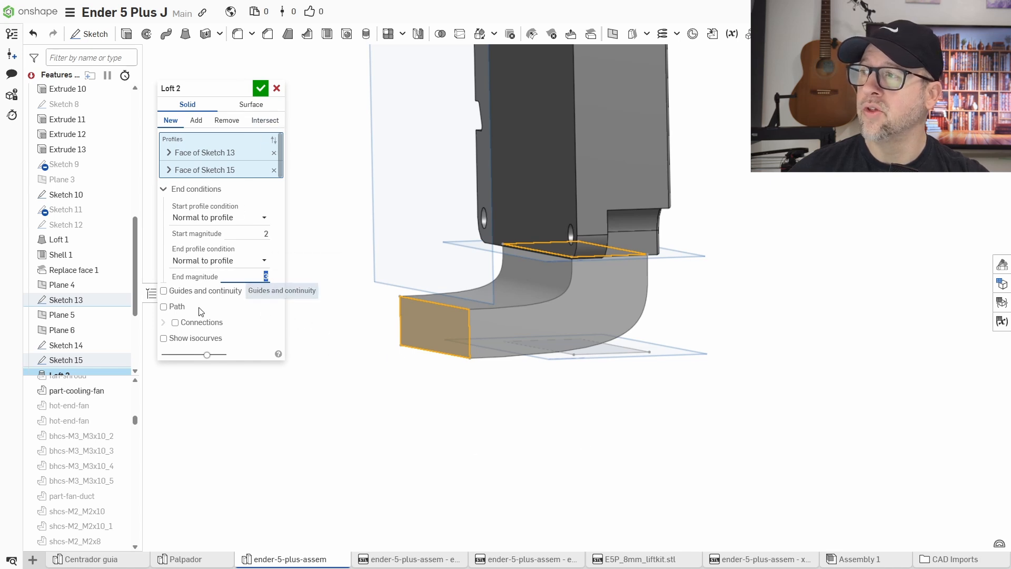
left_click(262, 90)
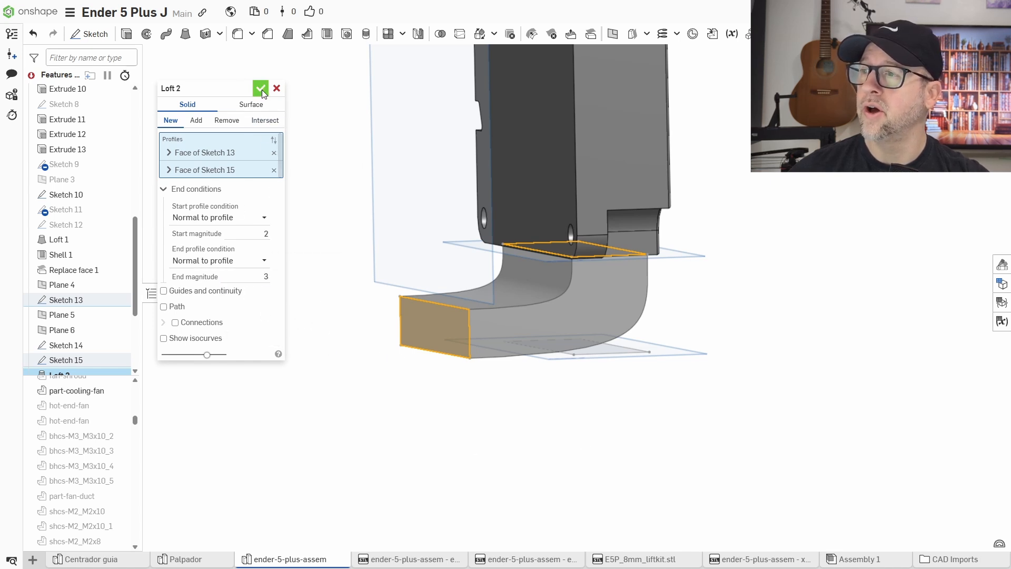
Shell the loft with a 1 mm wall, removing its open outlet end face.
right_click_drag(416, 402, 450, 411)
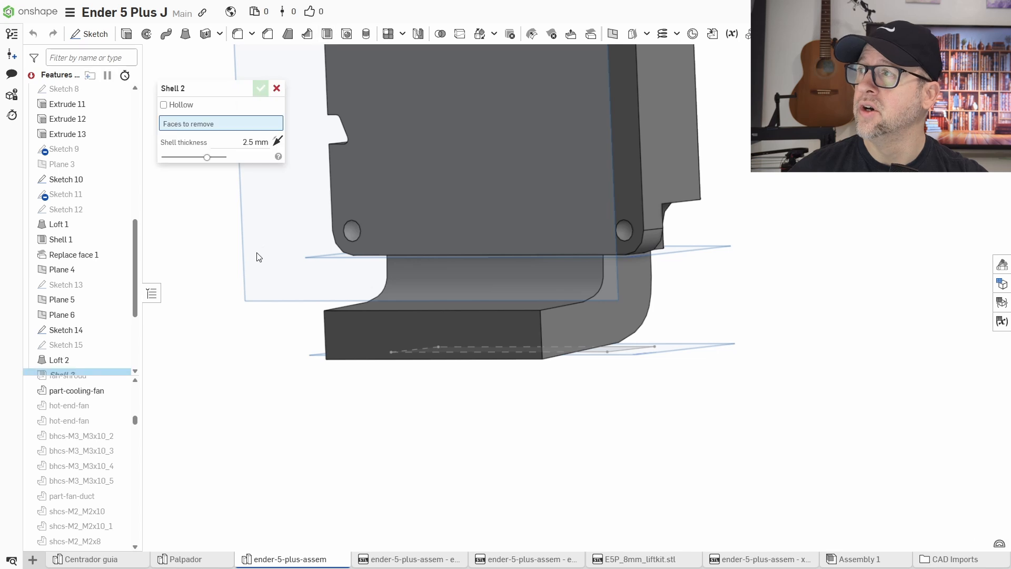
left_click(431, 340)
left_click(242, 150)
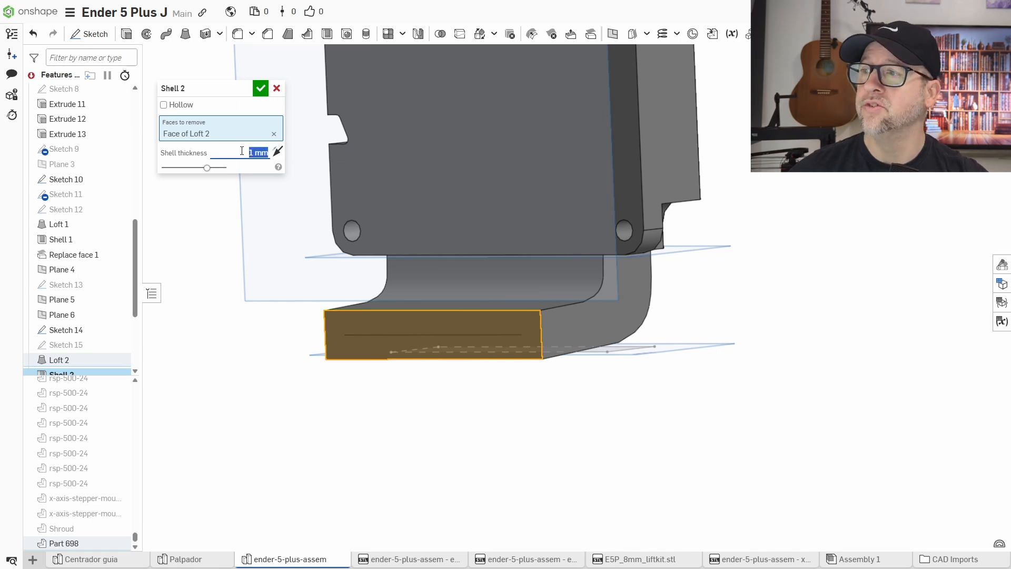
left_click(262, 88)
Add a section view through the fan and duct to inspect the shelled duct's interior.
right_click_drag(347, 236, 494, 411)
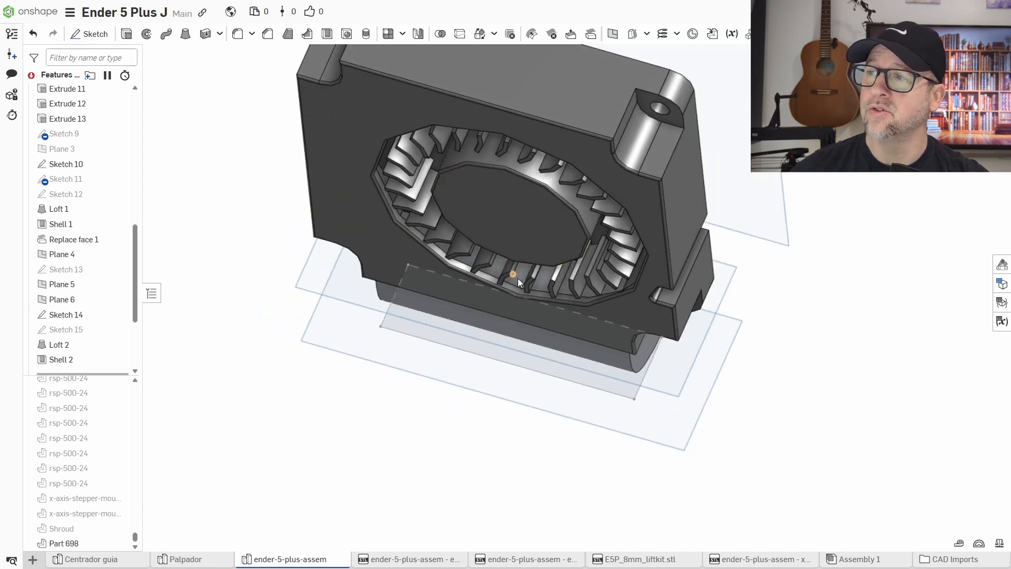
right_click_drag(594, 327, 877, 301)
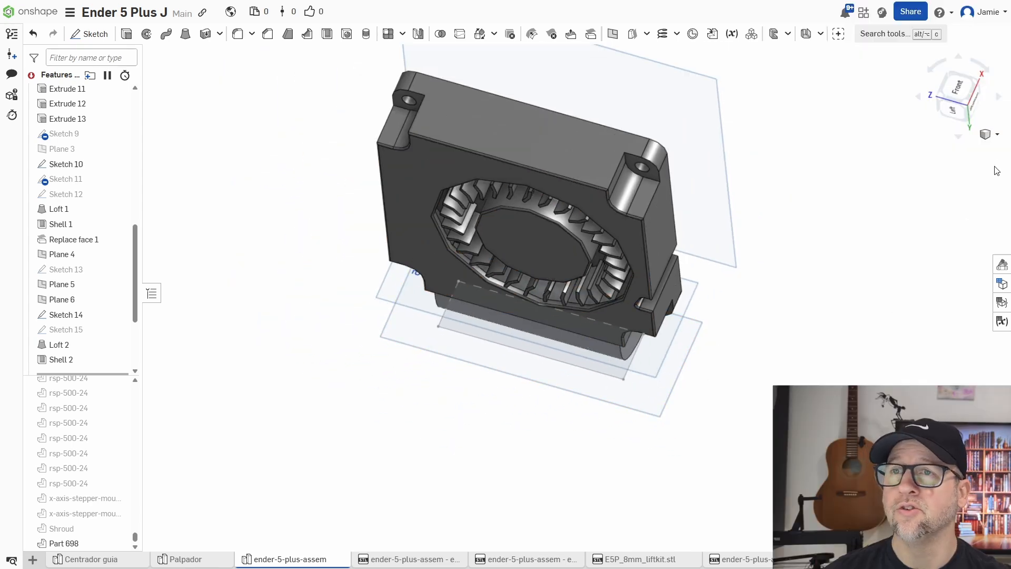
left_click(991, 134)
left_click(937, 307)
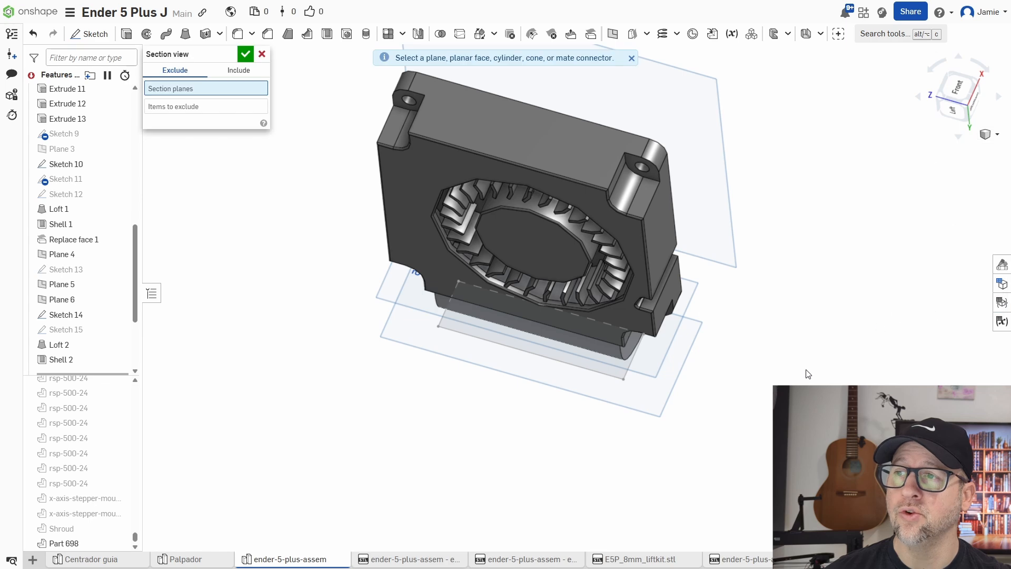
right_click_drag(809, 374, 740, 319)
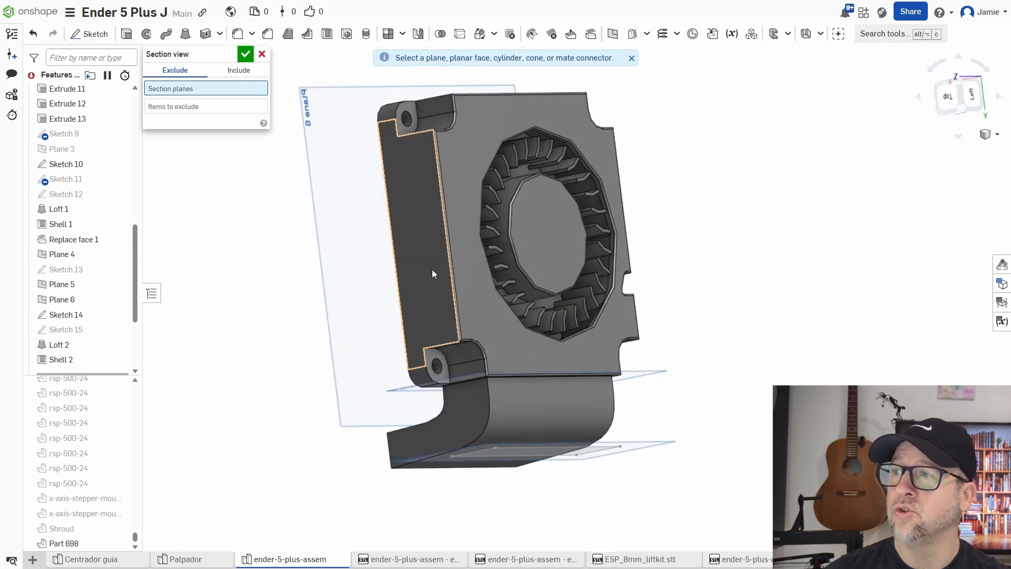
left_click(429, 321)
left_click_drag(390, 242, 454, 240)
right_click_drag(402, 302, 528, 462)
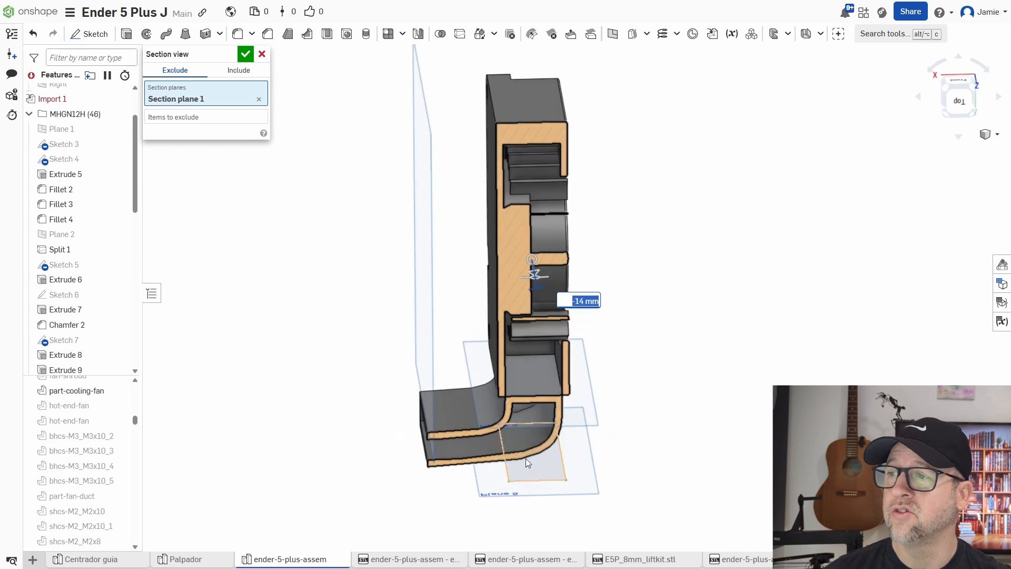
scroll(515, 406, "up", 5)
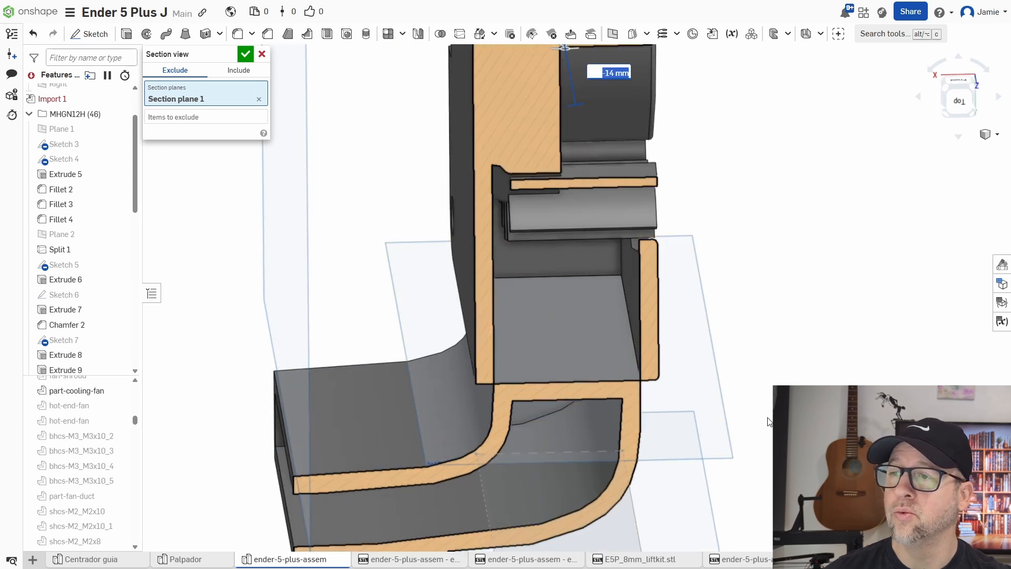
scroll(767, 418, "down", 5)
left_click(245, 54)
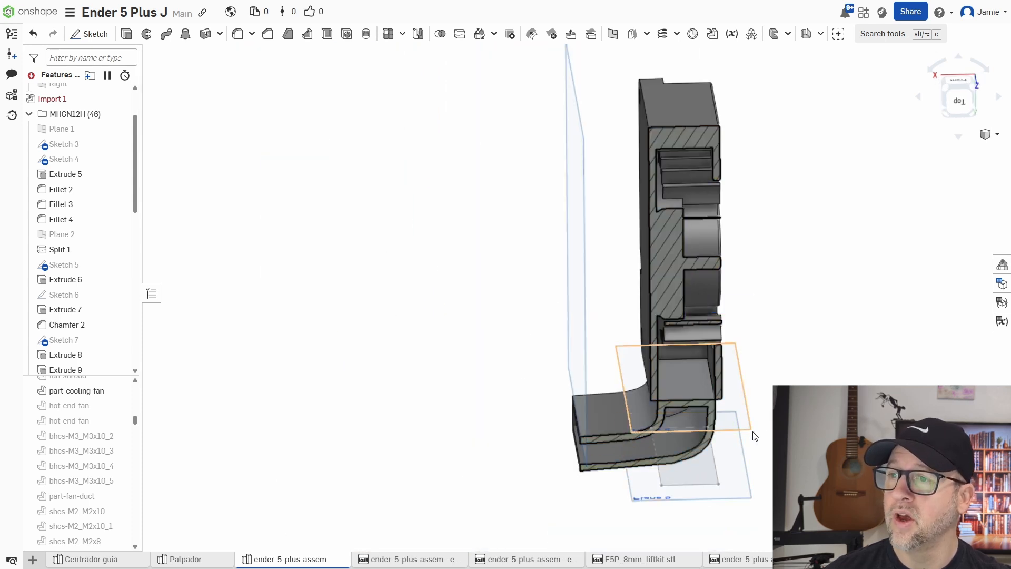
Replace the shelled duct's inner face at the fan outlet with the outlet plane, keeping a 0 mm offset.
right_click_drag(727, 464, 772, 422)
scroll(606, 352, "up", 5)
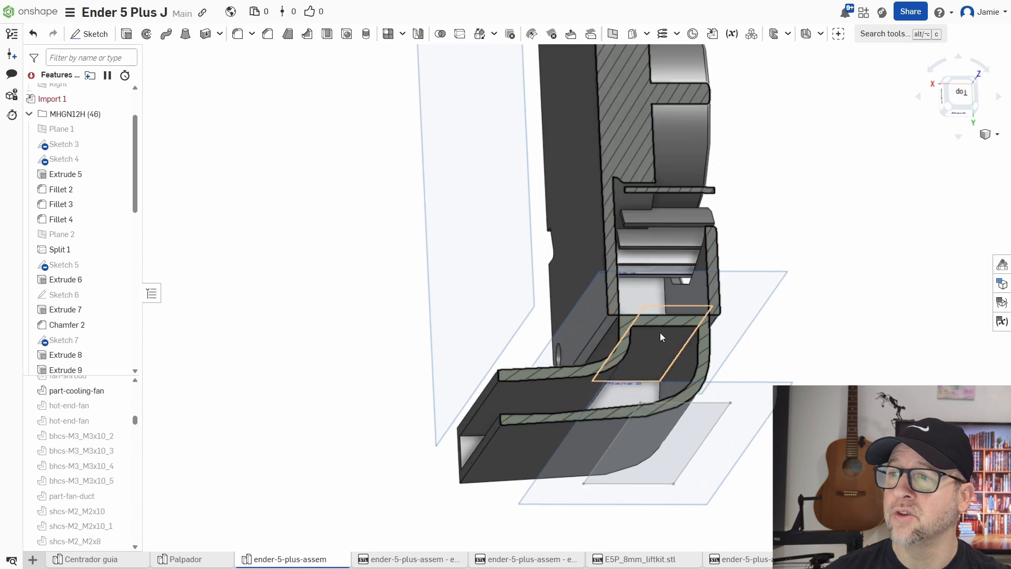
left_click(591, 34)
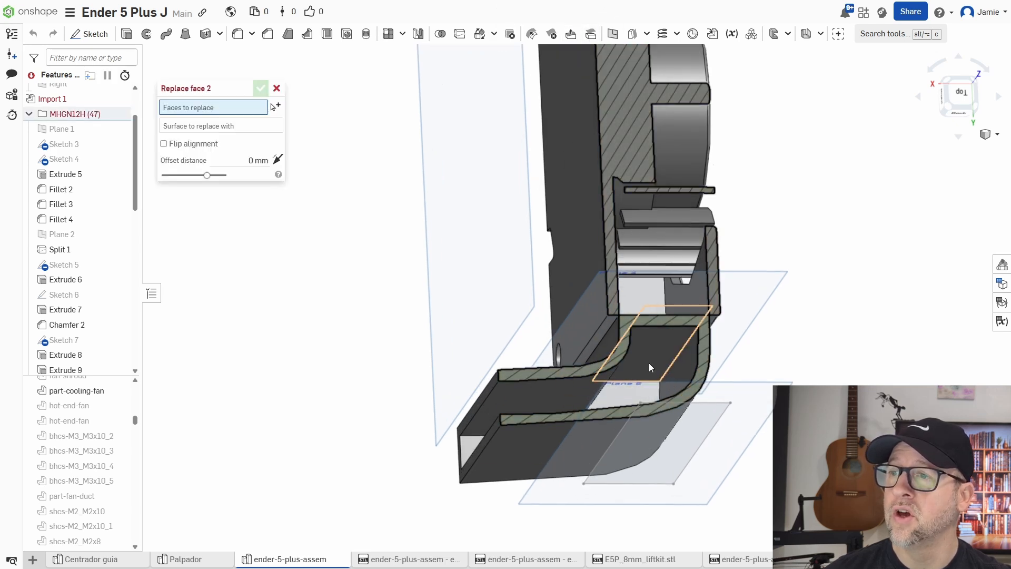
scroll(650, 378, "up", 5)
scroll(650, 378, "down", 1)
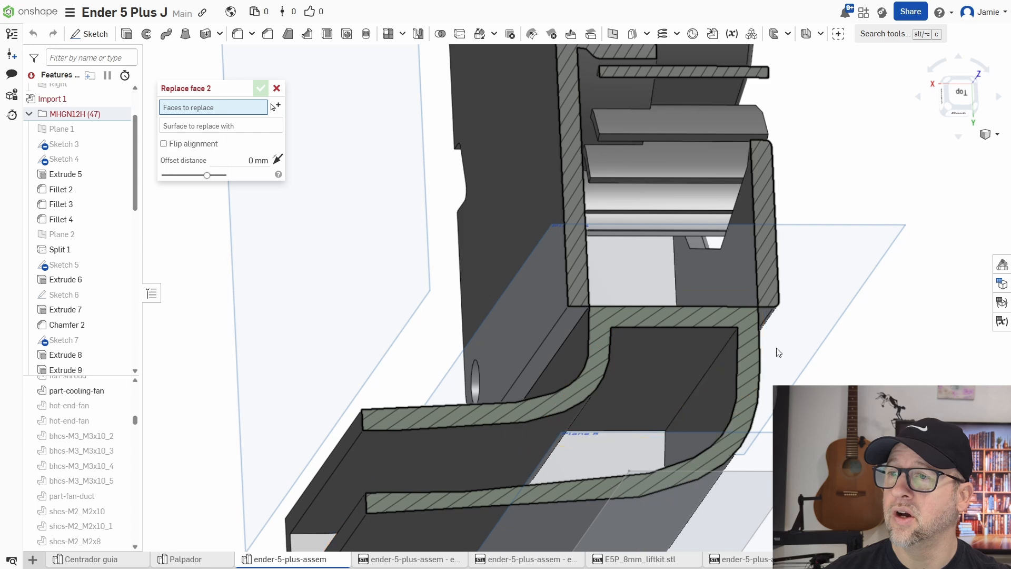
right_click_drag(776, 347, 777, 365)
right_click_drag(687, 412, 665, 365)
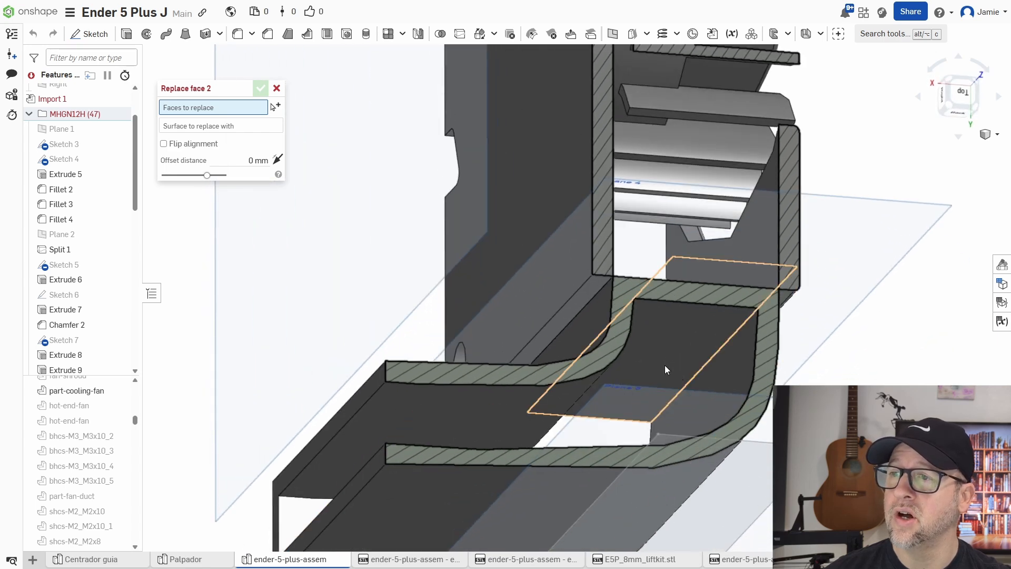
left_click(658, 362)
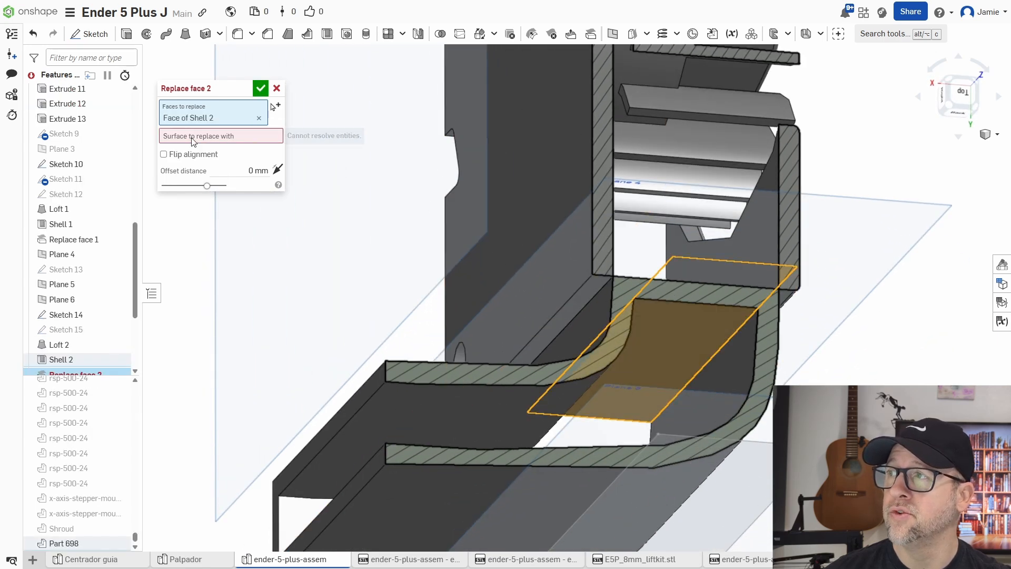
right_click_drag(822, 314, 816, 365)
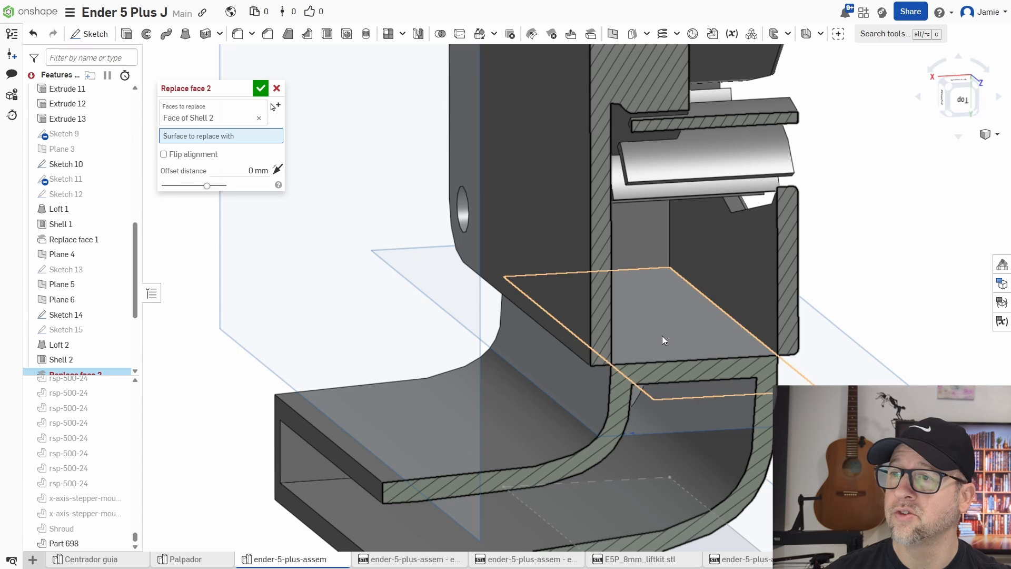
left_click(664, 340)
left_click(261, 89)
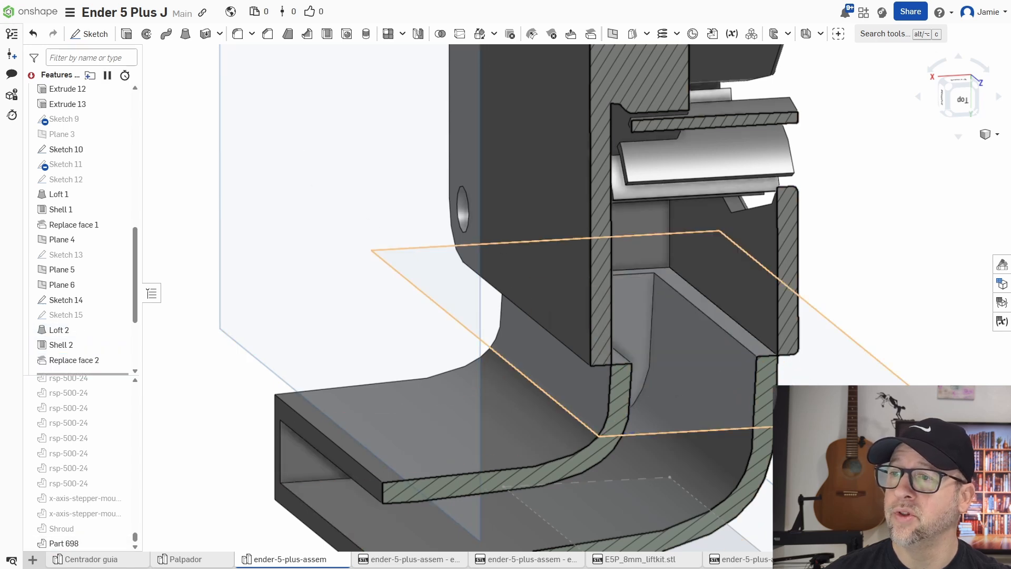
Orbit around the sectioned duct to inspect the replaced face and the duct walls at the fan outlet.
middle_click_drag(811, 396, 835, 353)
right_click_drag(835, 353, 843, 354)
middle_click_drag(852, 353, 835, 341)
right_click_drag(687, 334, 869, 314)
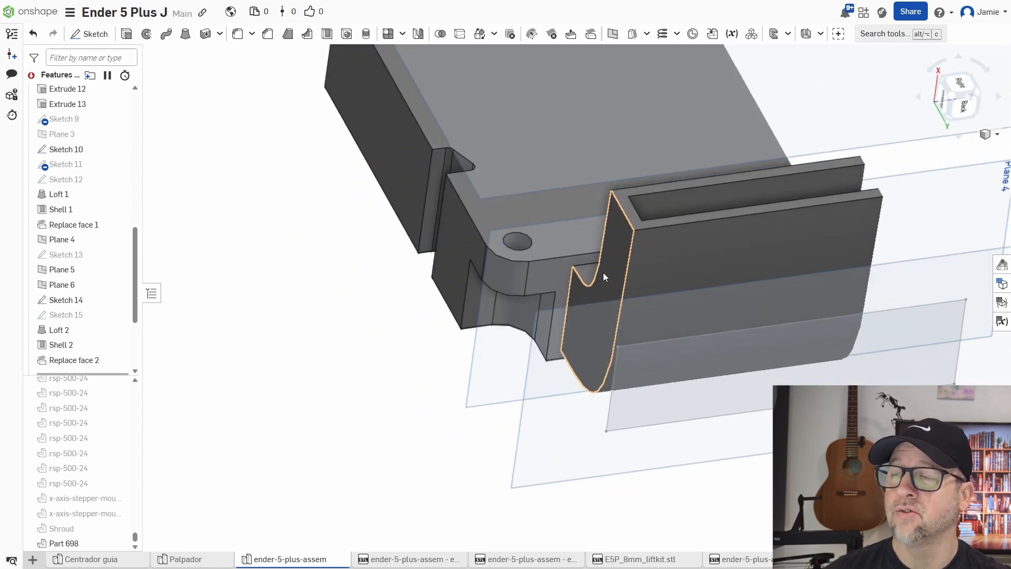
right_click_drag(697, 272, 760, 278)
mouse_move(876, 332)
right_mouse_down()
mouse_move(857, 335)
mouse_move(863, 324)
right_mouse_up()
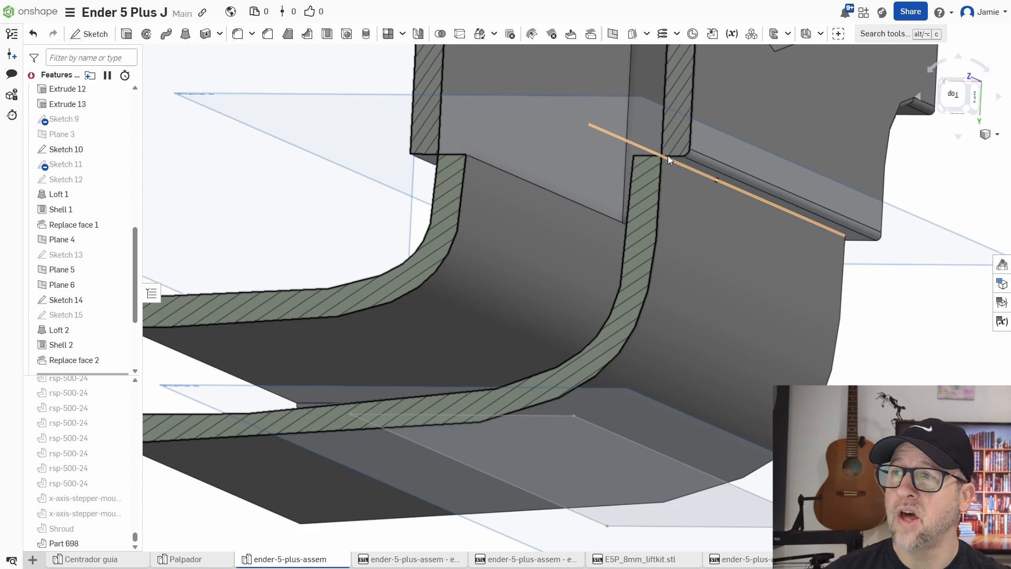
right_click_drag(668, 156, 707, 221)
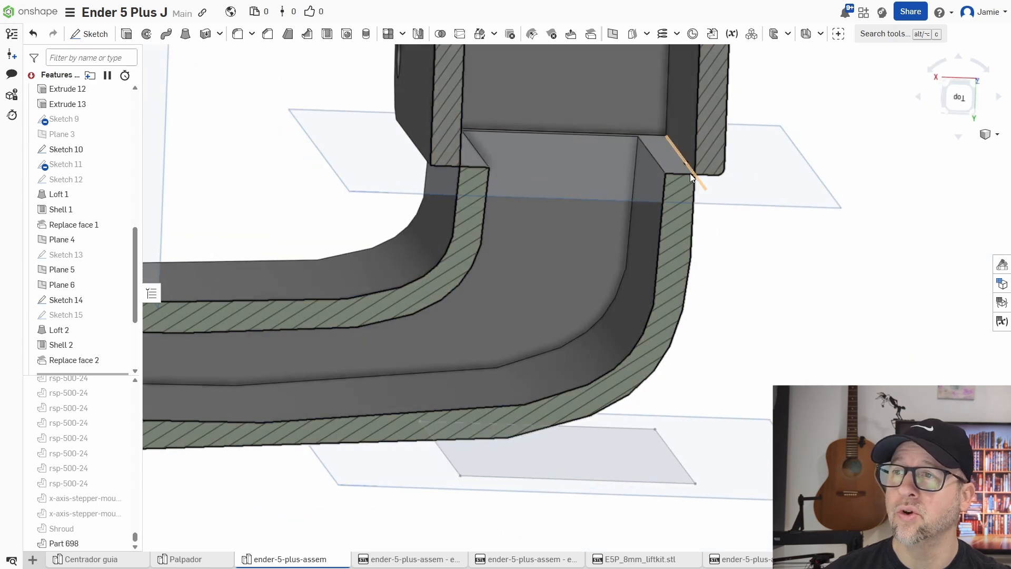
scroll(739, 257, "down", 5)
scroll(690, 242, "up", 4)
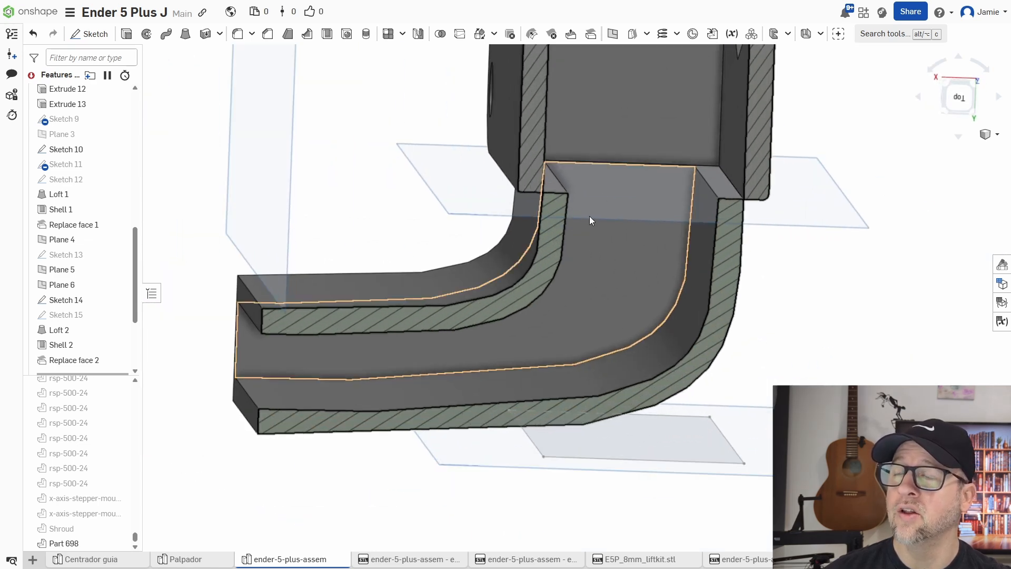
right_click_drag(616, 237, 642, 230)
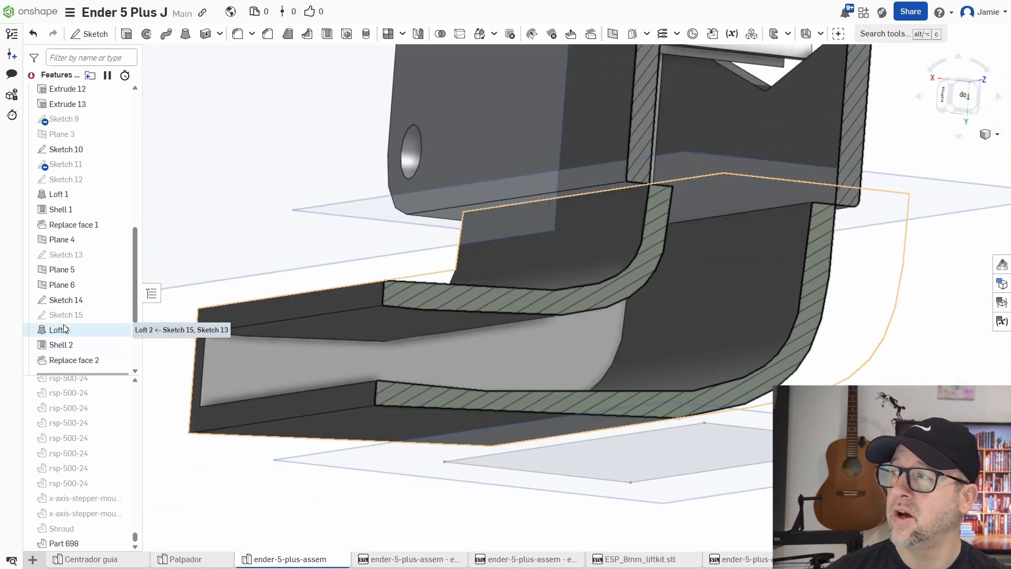
Open Sketch 13 on Plane 4 for editing and turn off the section view.
double_click(76, 300)
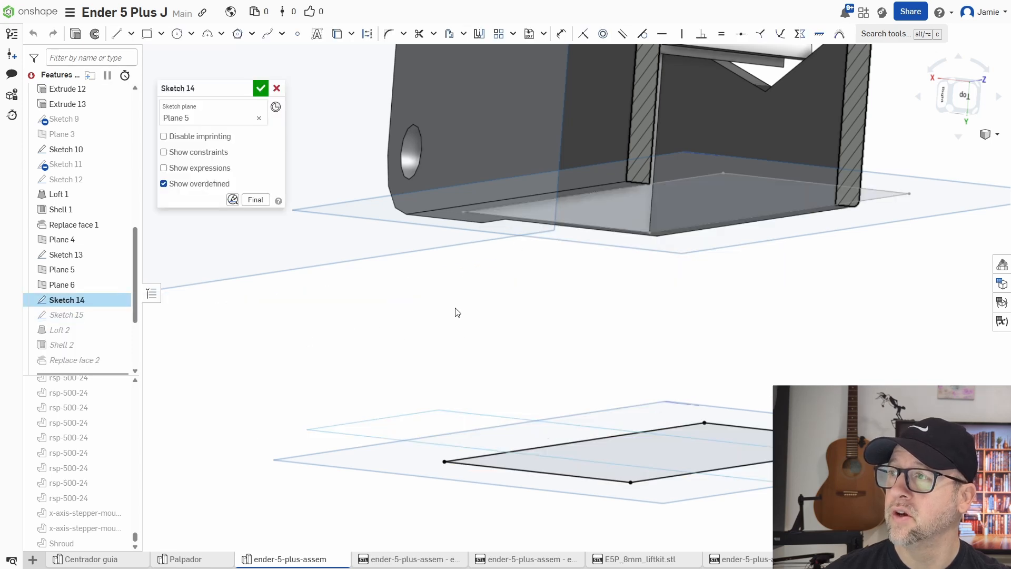
right_click_drag(463, 331, 472, 330)
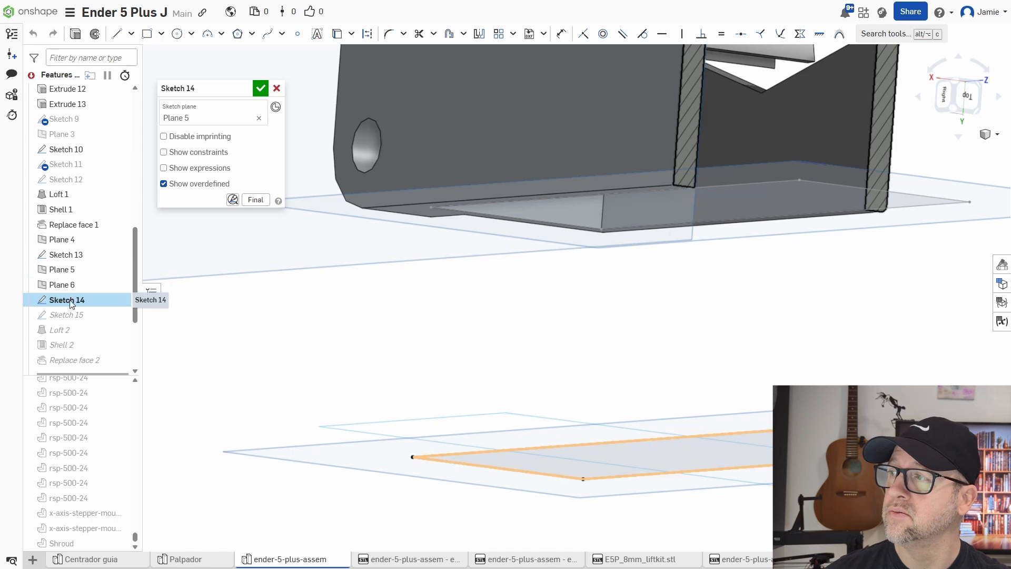
double_click(69, 255)
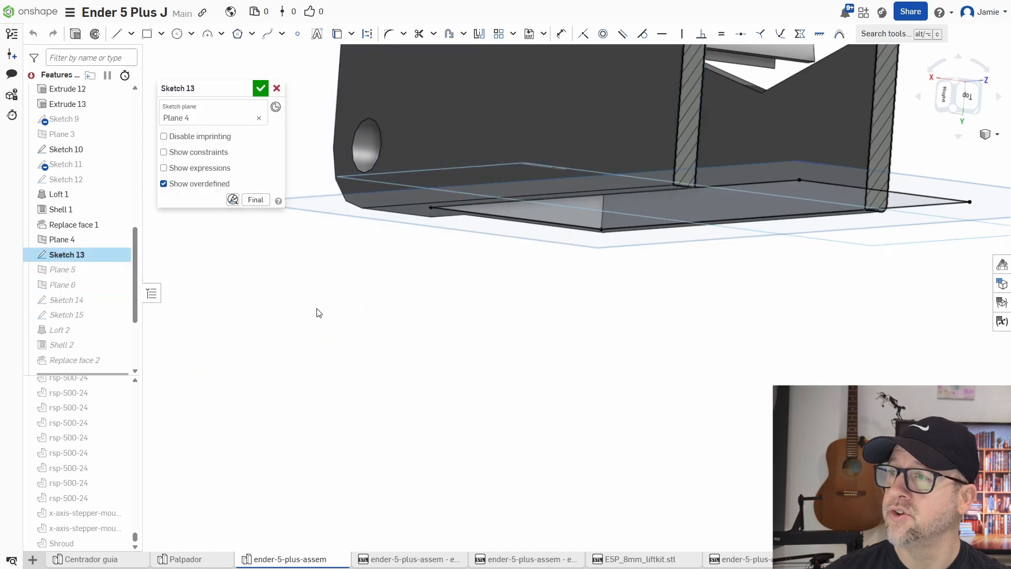
right_click_drag(541, 273, 663, 266)
middle_click_drag(663, 264, 636, 265)
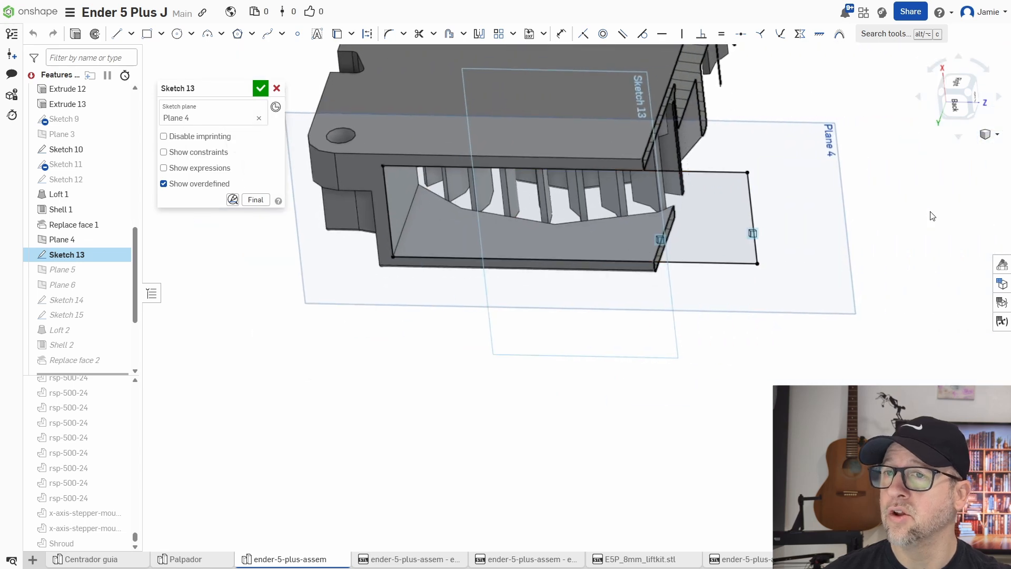
left_click(993, 135)
left_click(956, 310)
mouse_move(855, 335)
right_mouse_down()
mouse_move(827, 336)
mouse_move(841, 343)
right_mouse_up()
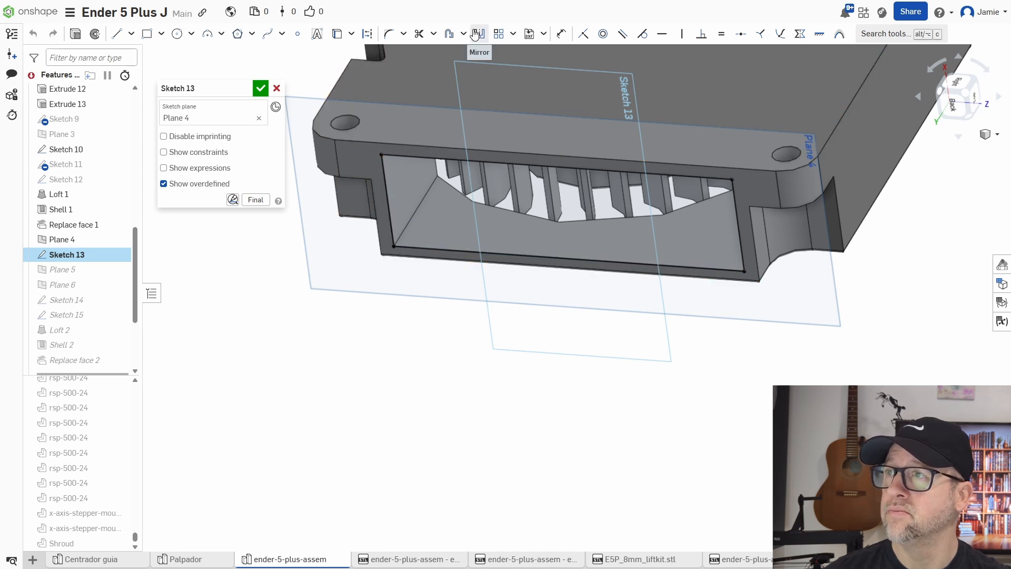
left_click(449, 35)
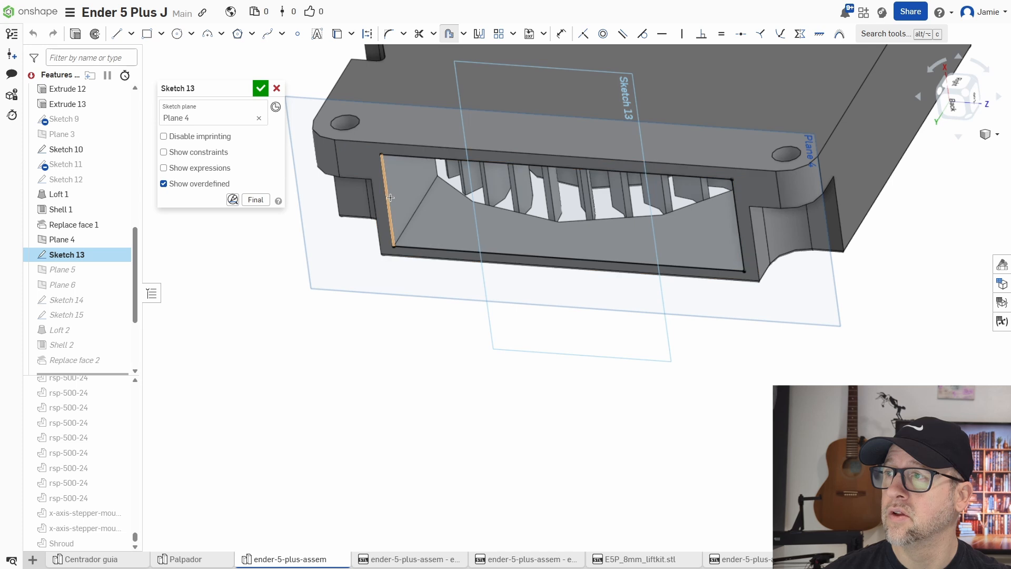
left_click(401, 154)
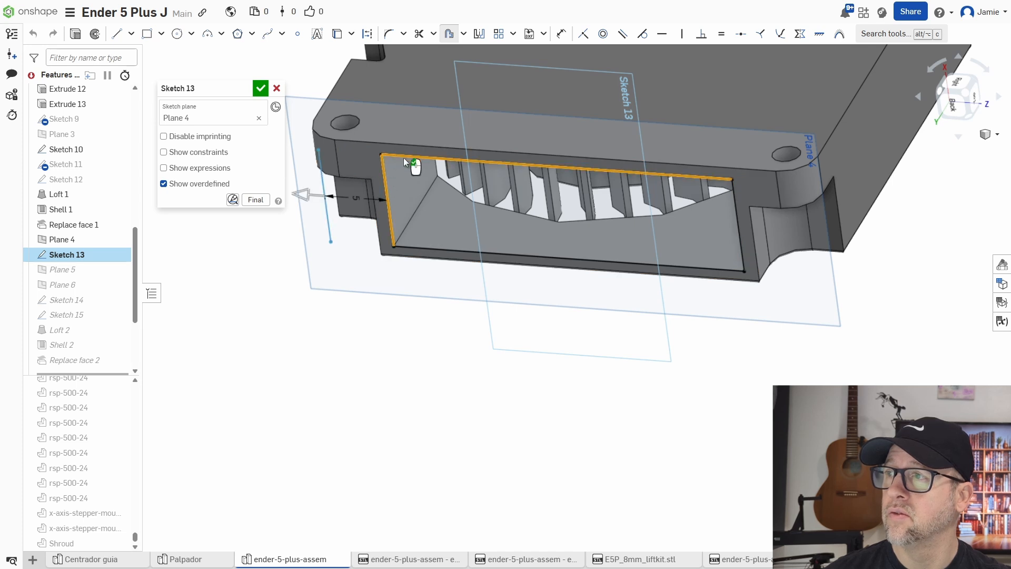
left_click(721, 273)
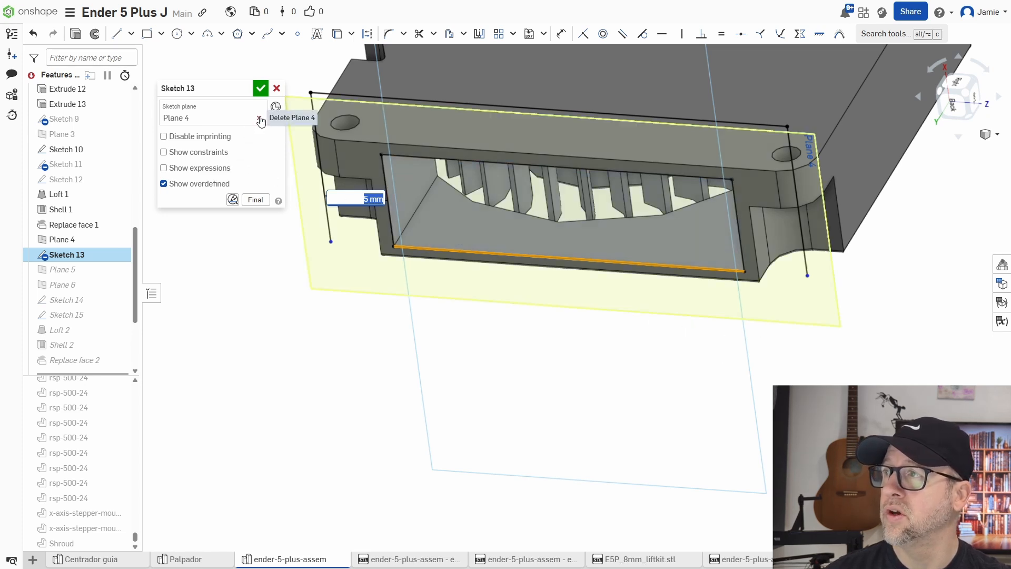
key("Return")
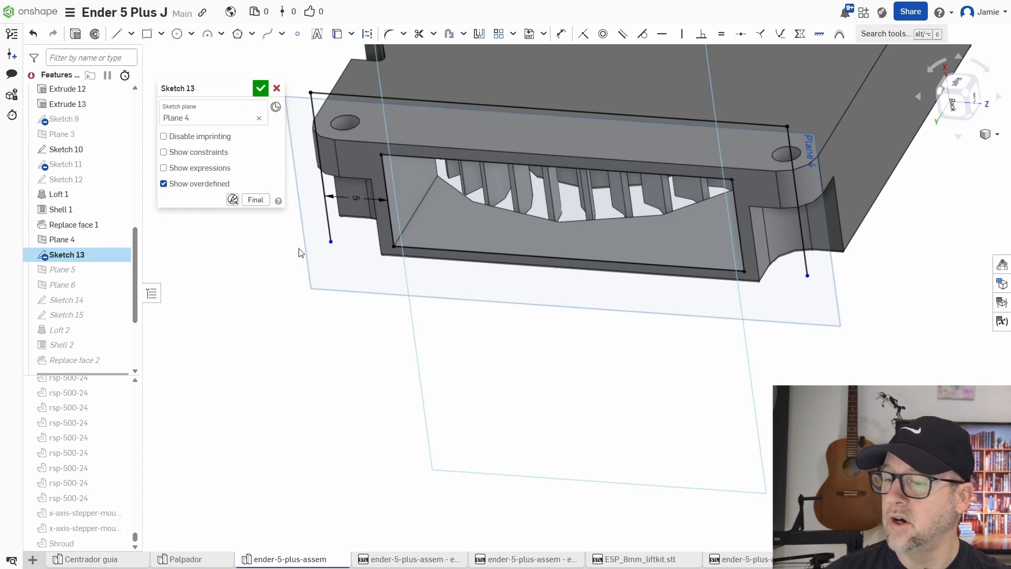
key("ctrl+z")
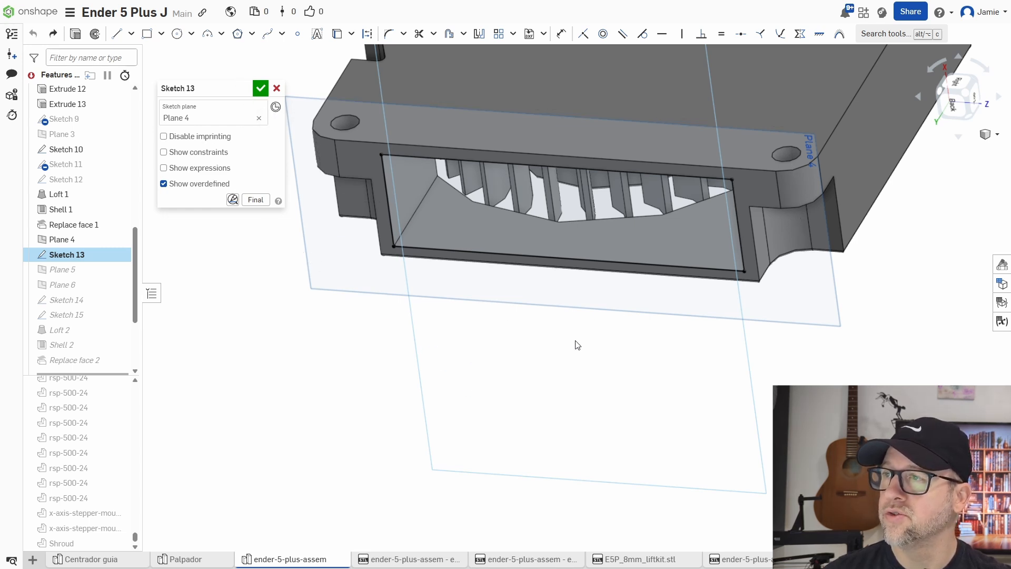
Offset the outlet rectangle outward by 1 mm and finish the sketch.
middle_click_drag(576, 341, 572, 362)
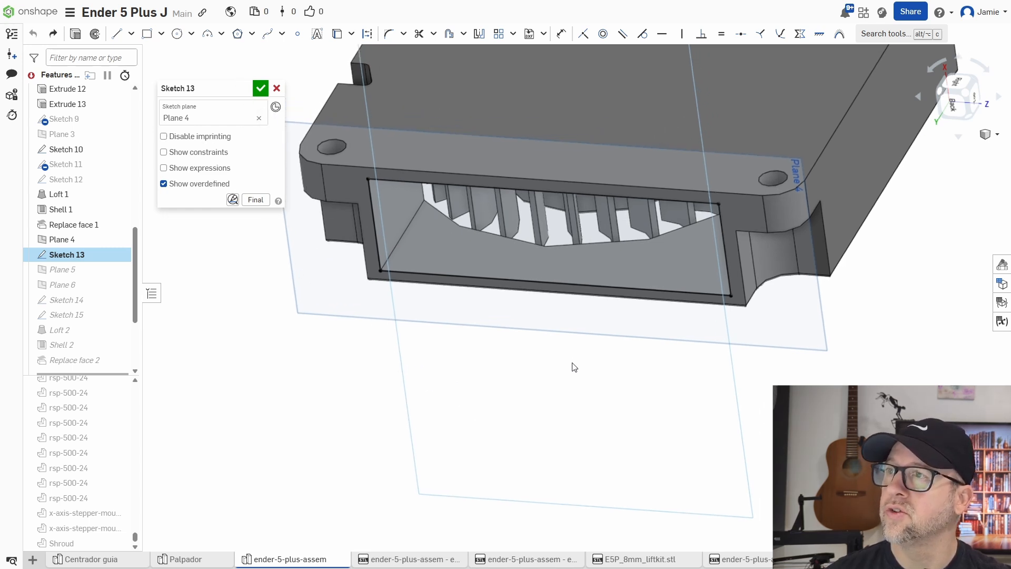
left_click(450, 34)
left_click(410, 179)
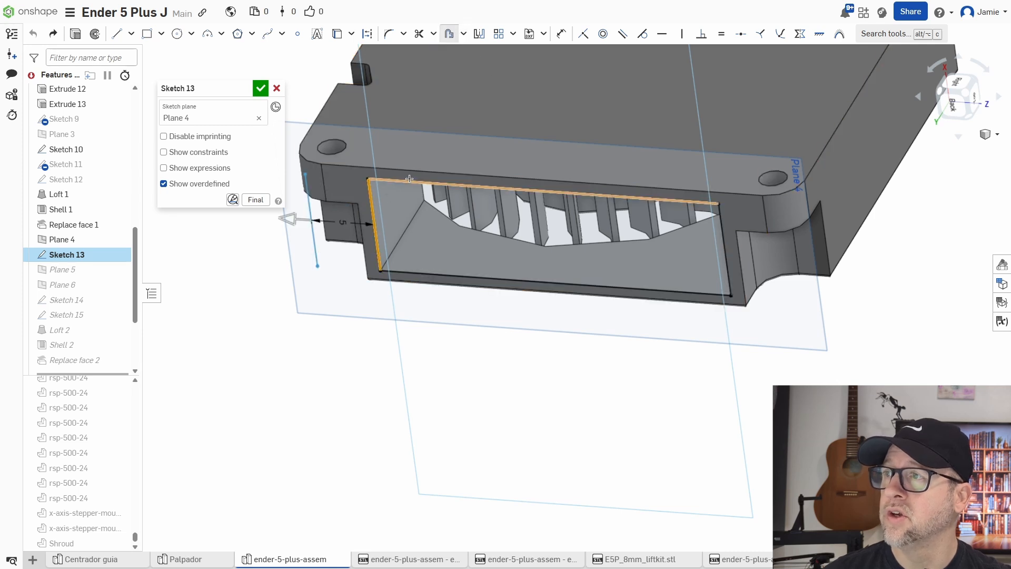
left_click(431, 181)
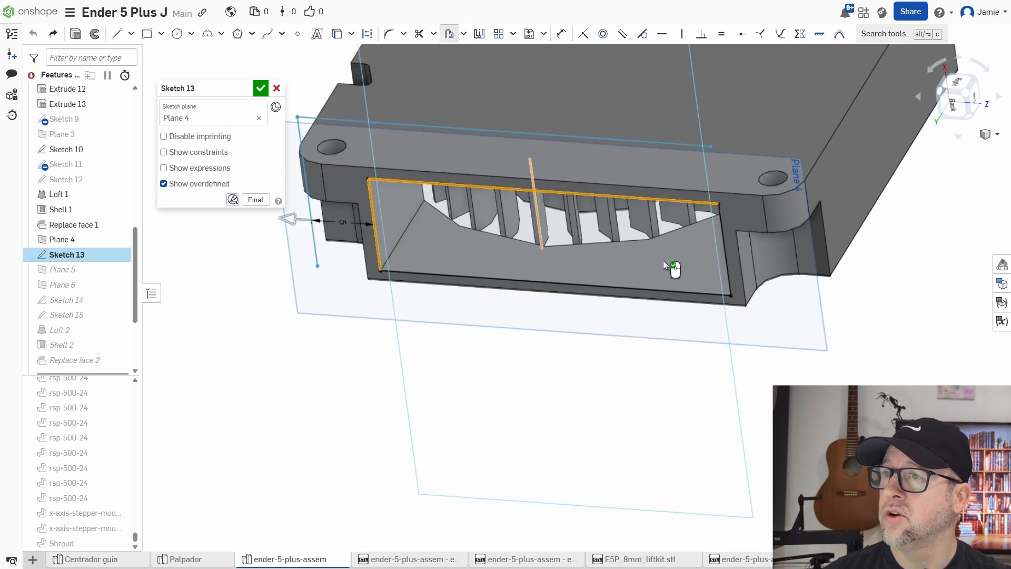
left_click(724, 219)
left_click(701, 296)
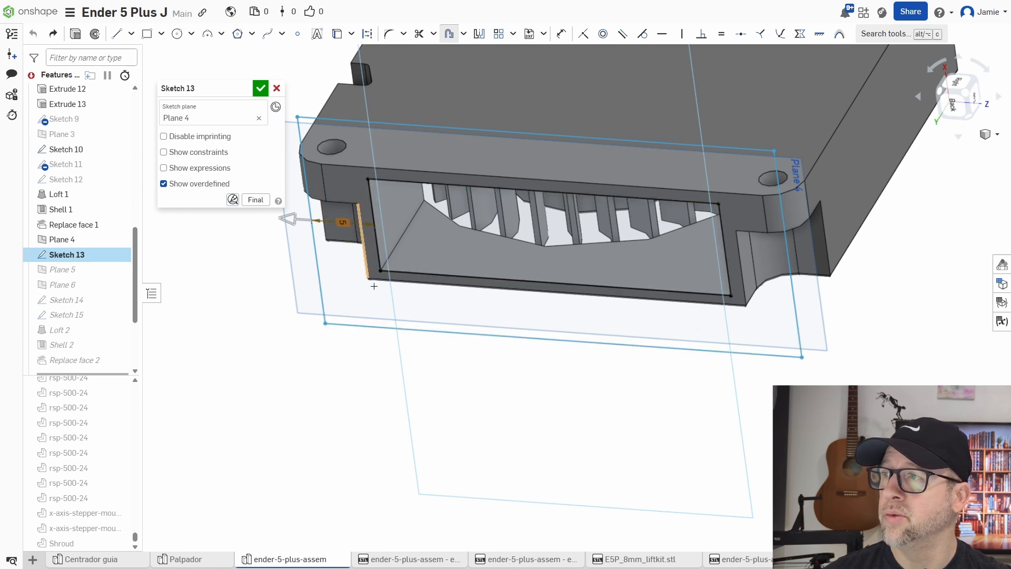
double_click(341, 224)
type("1")
key("Return")
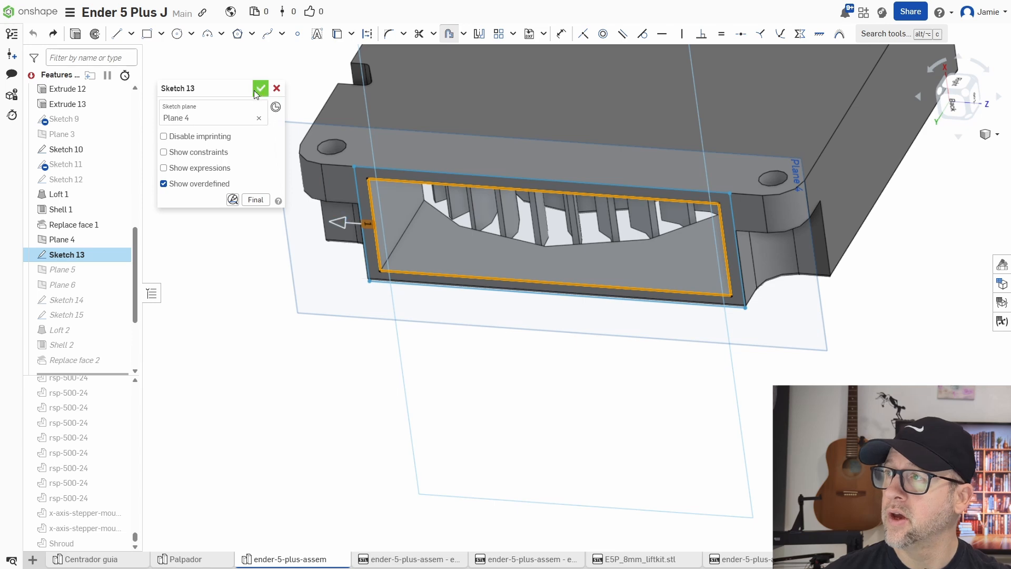
left_click(256, 94)
mouse_move(580, 366)
right_mouse_down()
mouse_move(530, 384)
mouse_move(562, 343)
mouse_move(562, 373)
mouse_move(533, 416)
mouse_move(532, 364)
mouse_move(521, 402)
mouse_move(187, 351)
right_mouse_up()
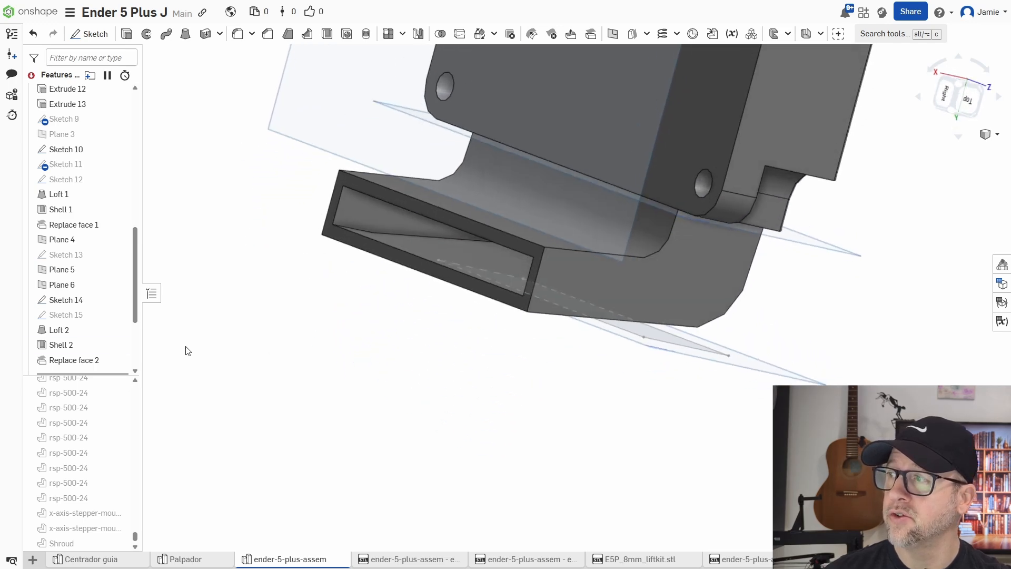
double_click(60, 330)
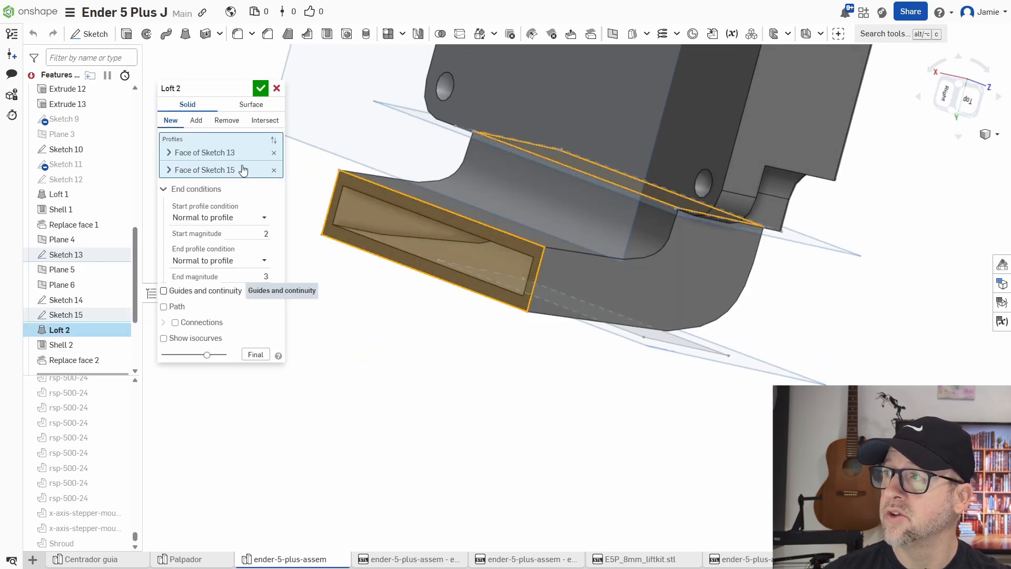
left_click(274, 152)
right_click_drag(579, 341, 615, 298)
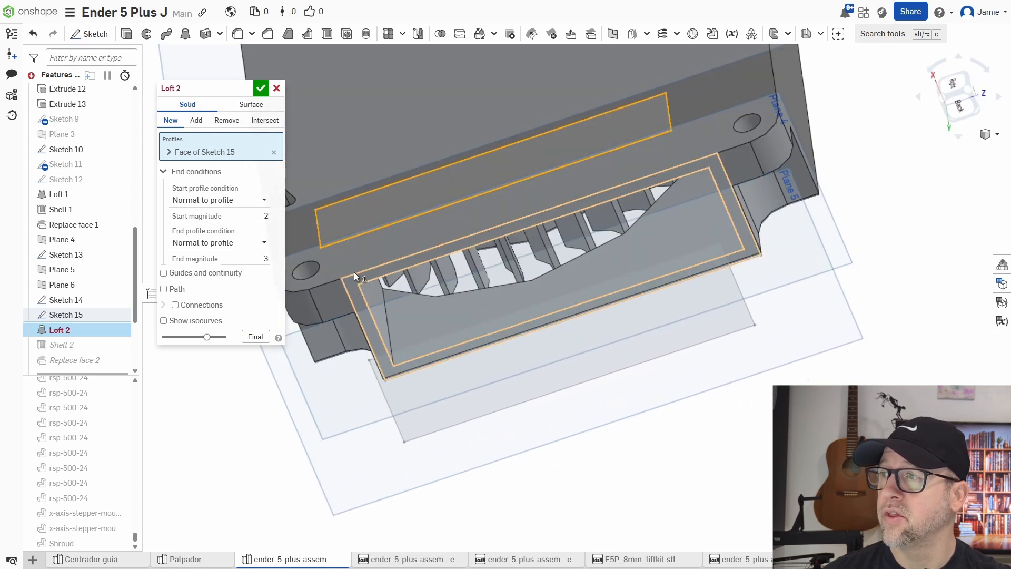
left_click(355, 274)
mouse_move(498, 358)
right_mouse_down()
mouse_move(488, 375)
mouse_move(548, 361)
mouse_move(360, 236)
right_mouse_up()
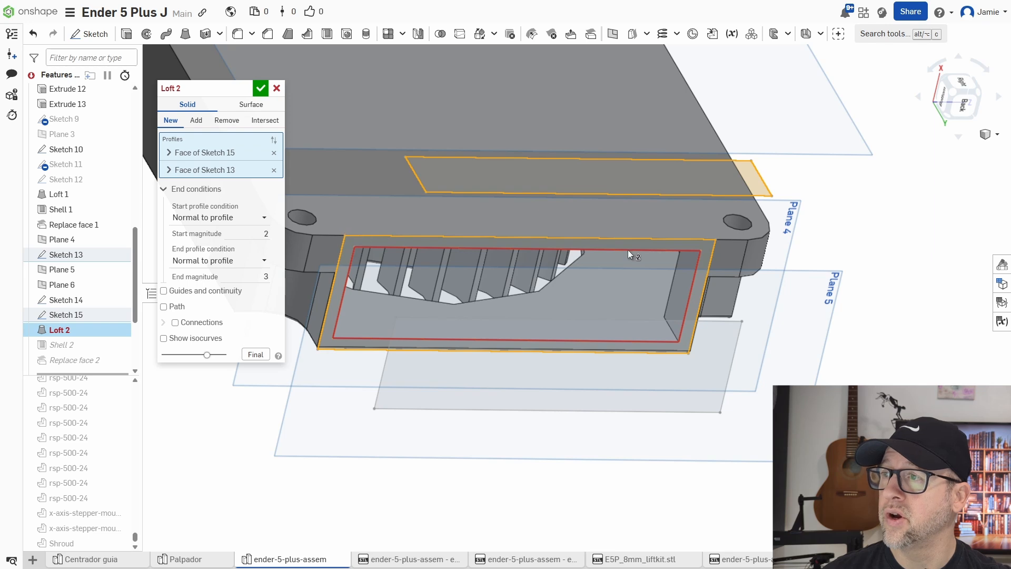
left_click(274, 153)
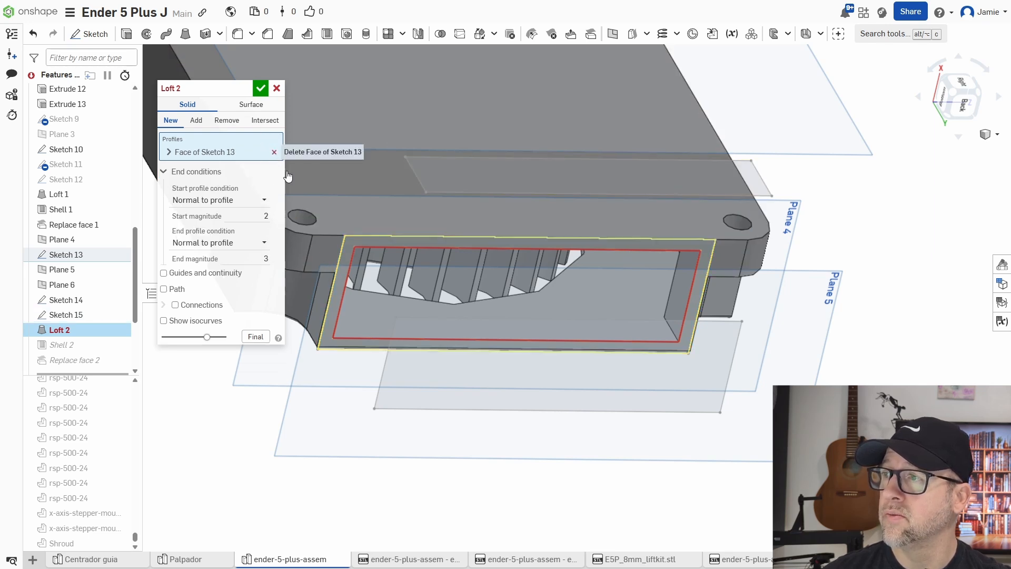
left_click(274, 153)
right_click_drag(555, 305, 633, 269)
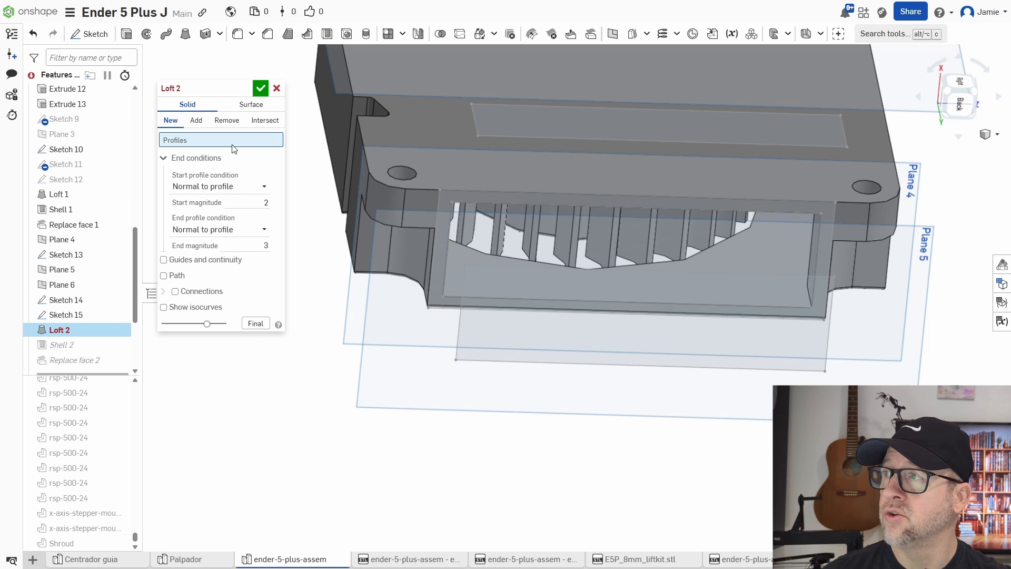
left_click(193, 159)
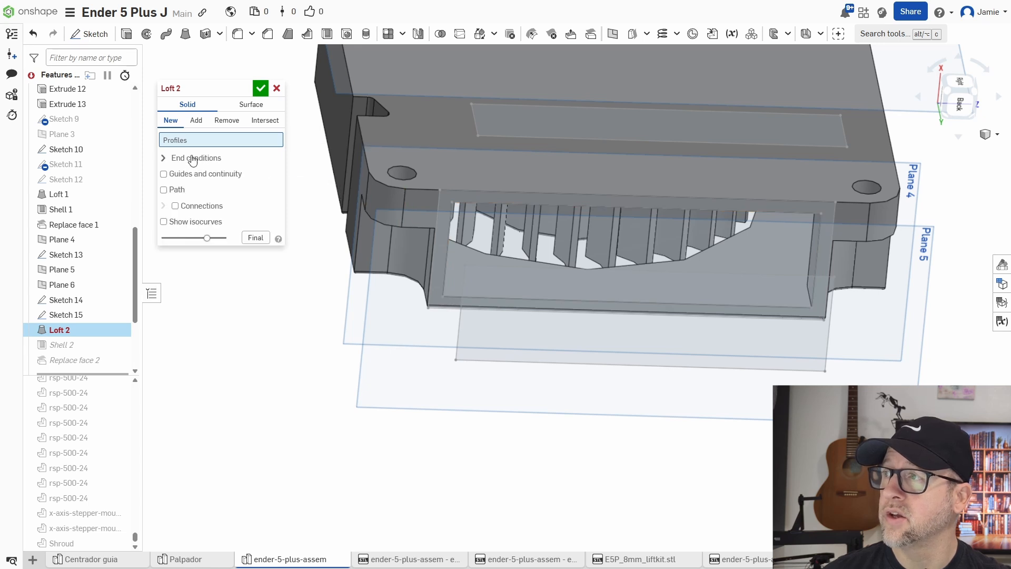
left_click(182, 159)
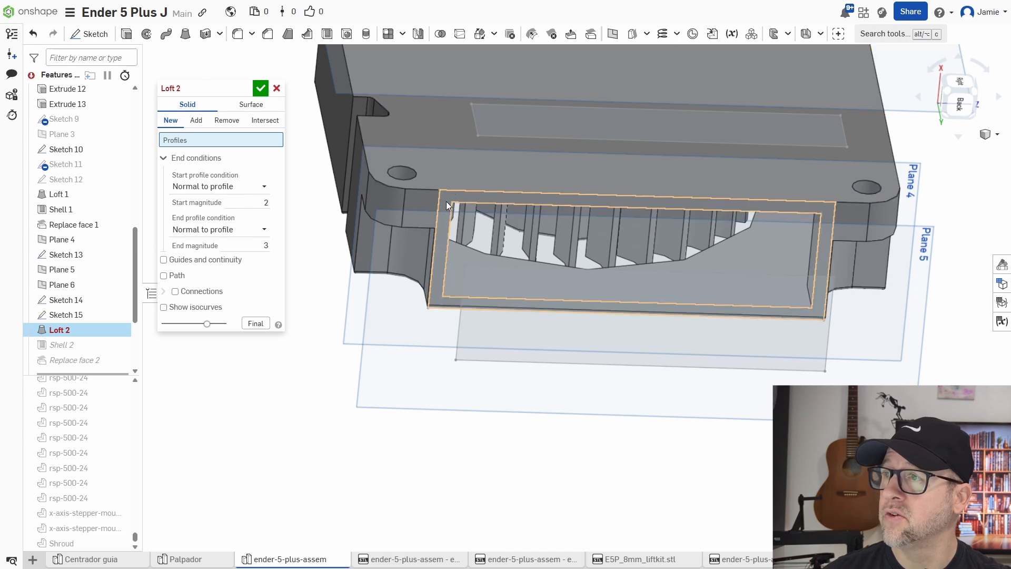
scroll(447, 201, "up", 5)
scroll(469, 185, "down", 5)
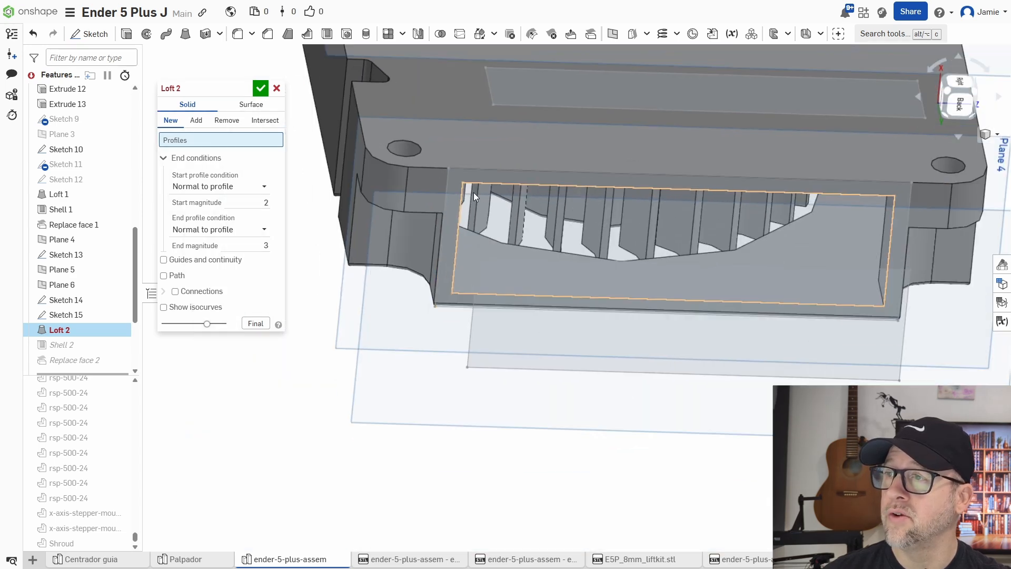
left_click(278, 88)
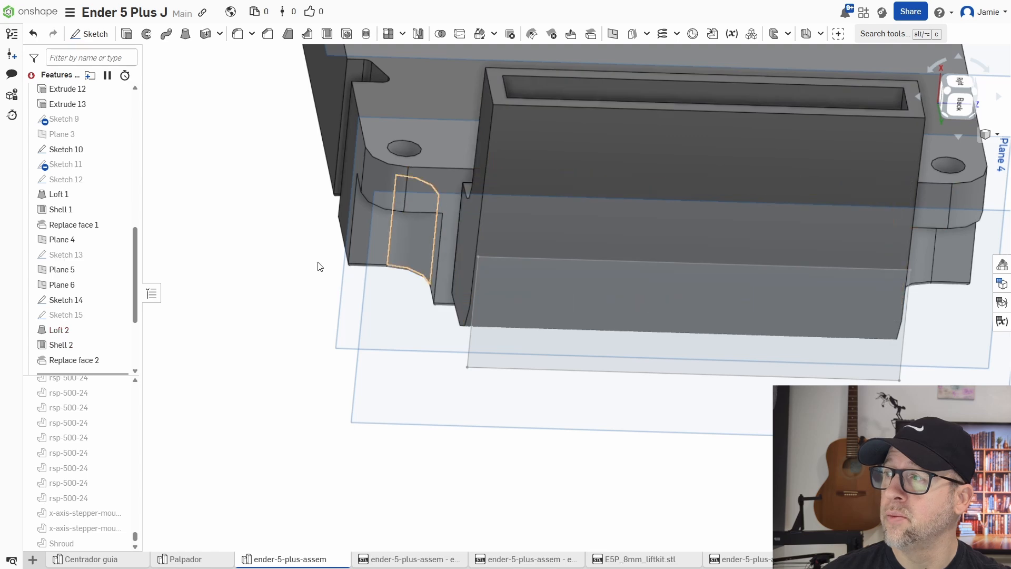
Convert the original inner outlet rectangle in Sketch 13 to construction geometry and finish the sketch.
double_click(76, 255)
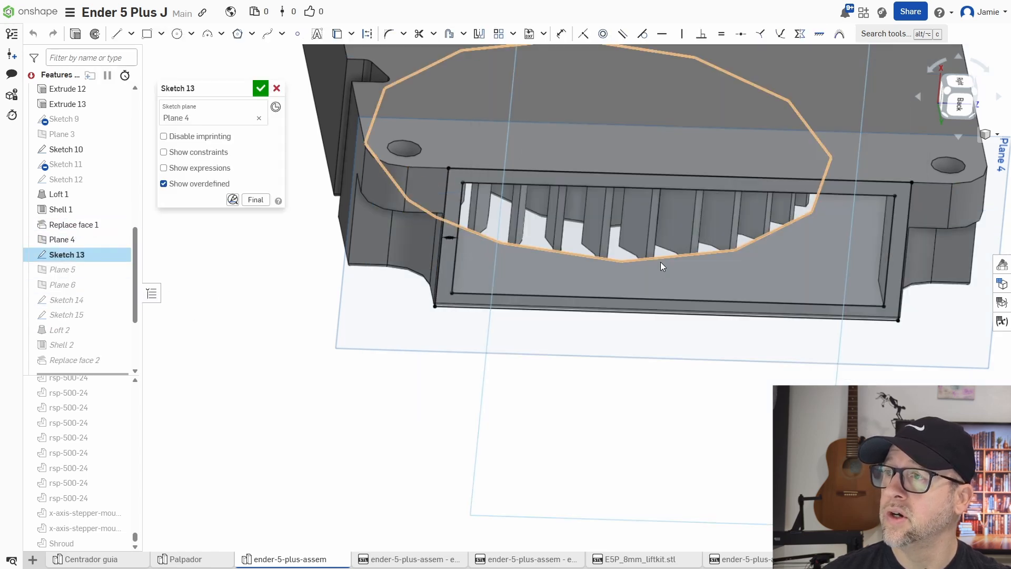
mouse_move(644, 276)
right_mouse_down()
mouse_move(563, 307)
mouse_move(605, 264)
right_mouse_up()
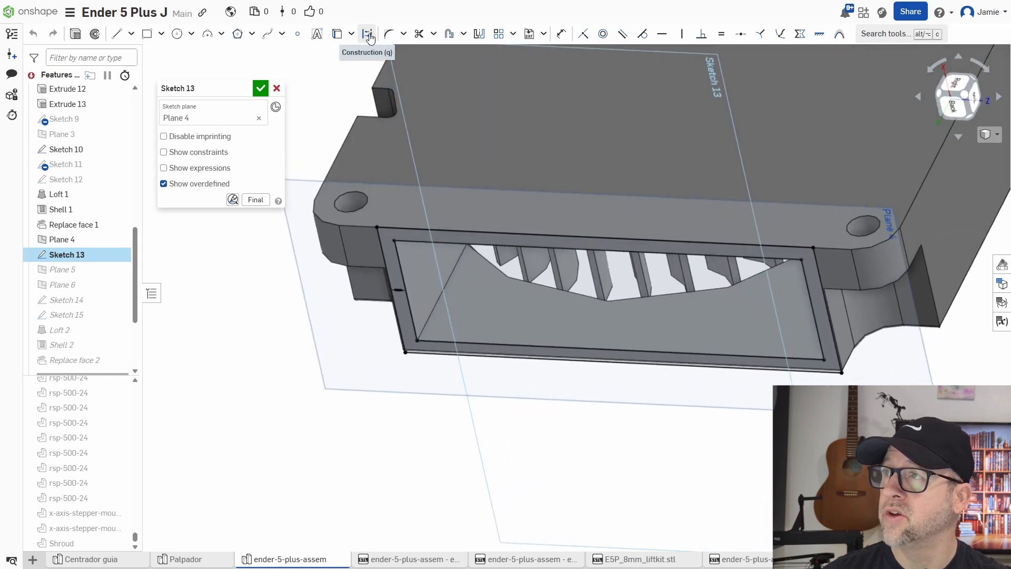
left_click(400, 252)
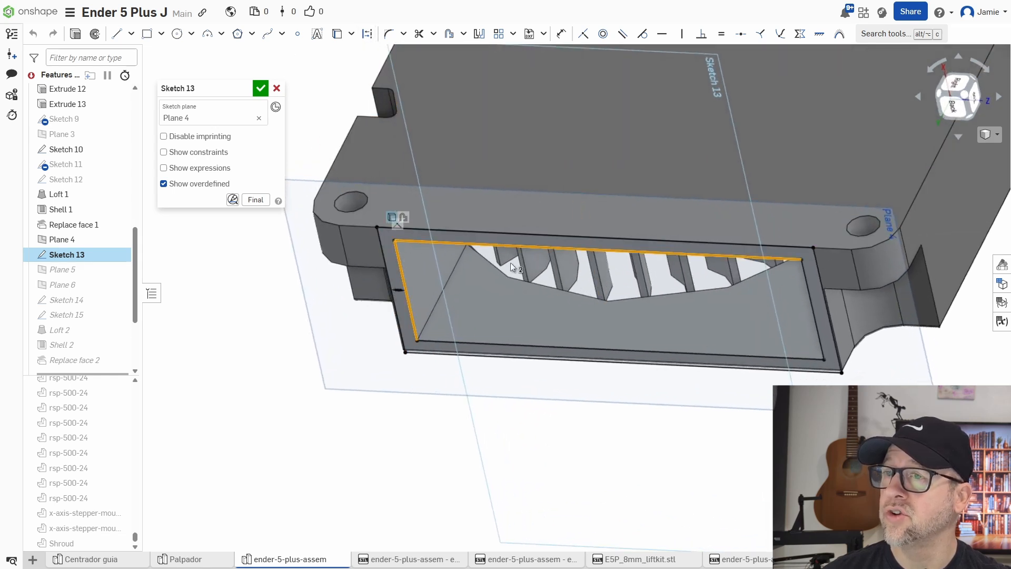
left_click(805, 279)
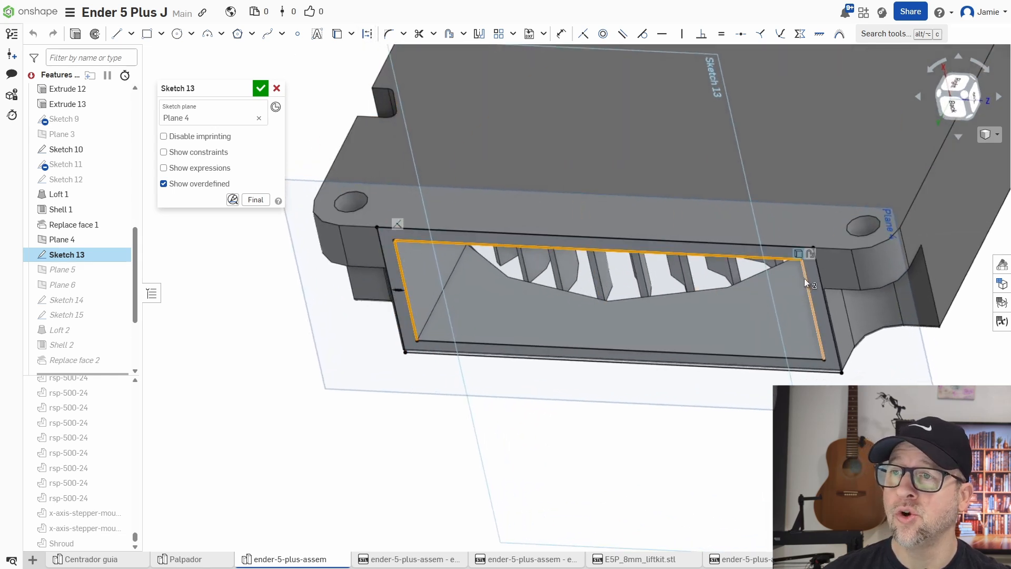
left_click(755, 356)
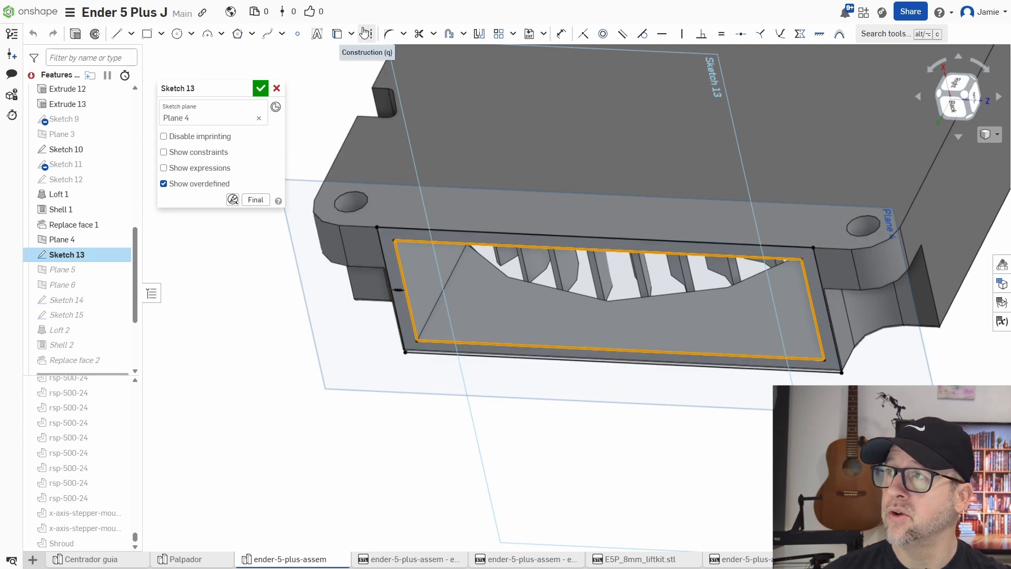
key("q")
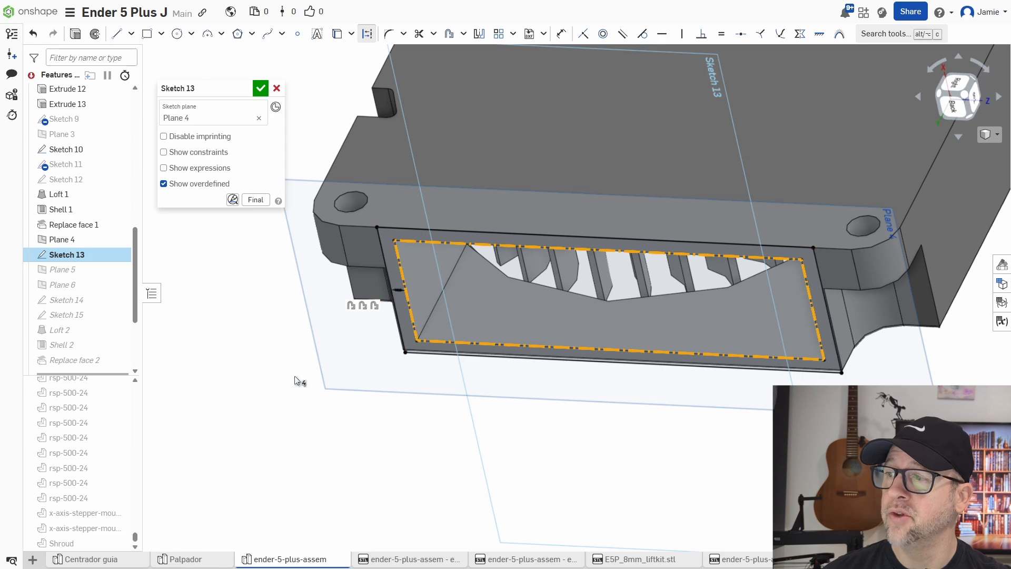
left_click(295, 375)
key("n")
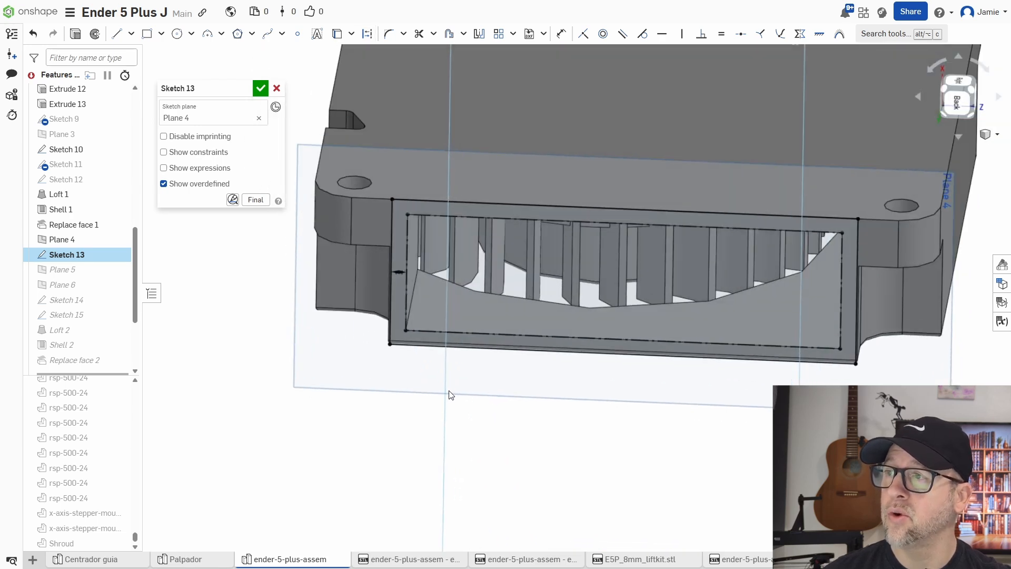
scroll(402, 256, "up", 5)
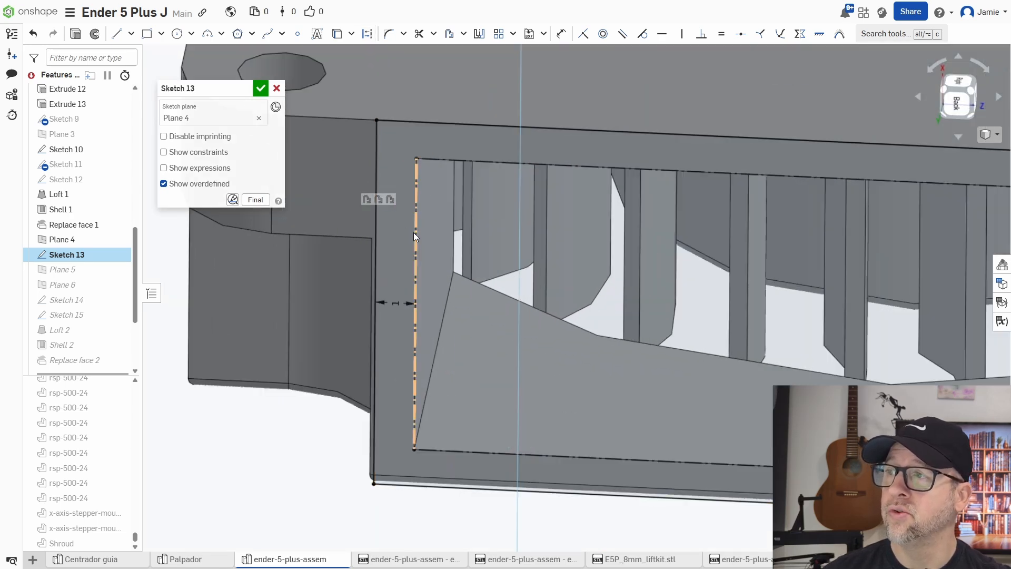
double_click(379, 235)
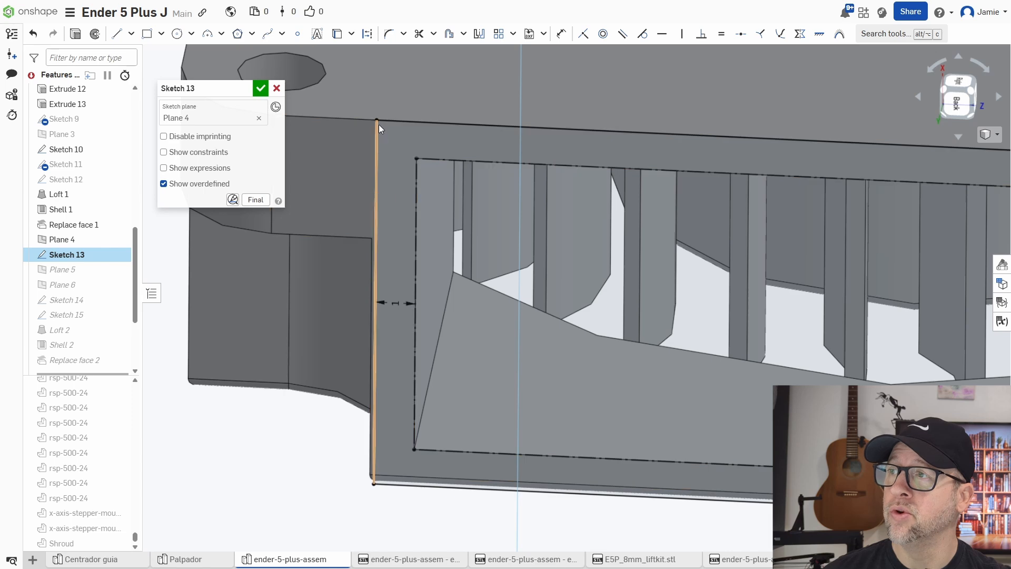
key("Return")
mouse_move(414, 196)
right_mouse_down()
mouse_move(456, 283)
mouse_move(499, 316)
right_mouse_up()
Reselect the offset outlet face of Sketch 13 as Loft 2's second profile and confirm the loft.
mouse_move(61, 333)
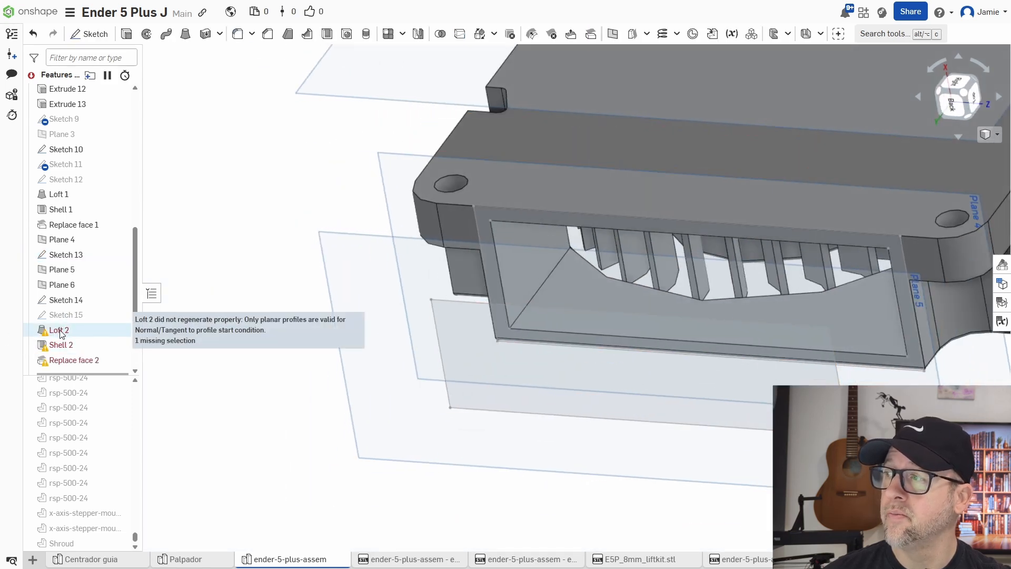
scroll(398, 390, "down", 3)
scroll(507, 398, "down", 3)
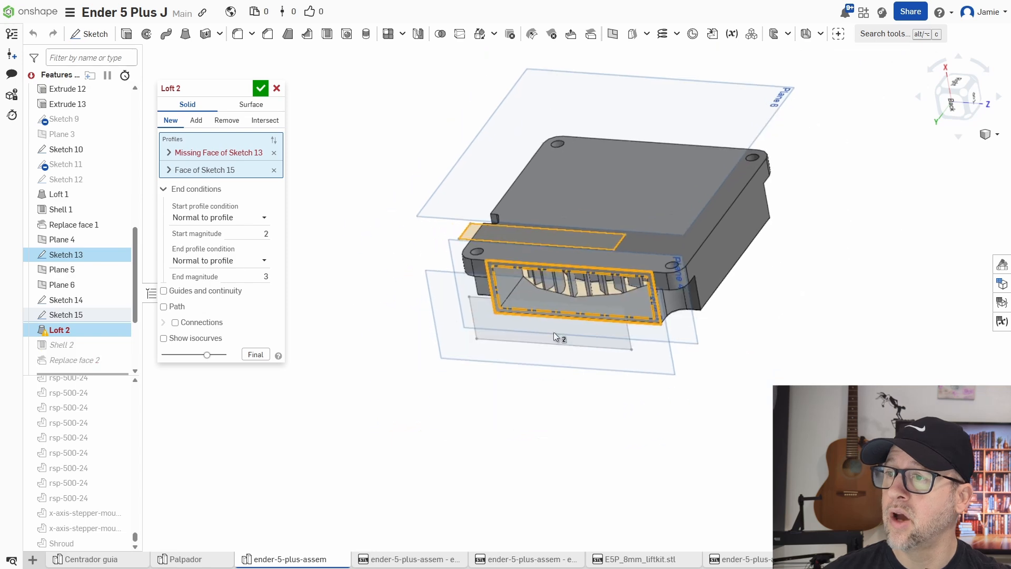
left_click(274, 153)
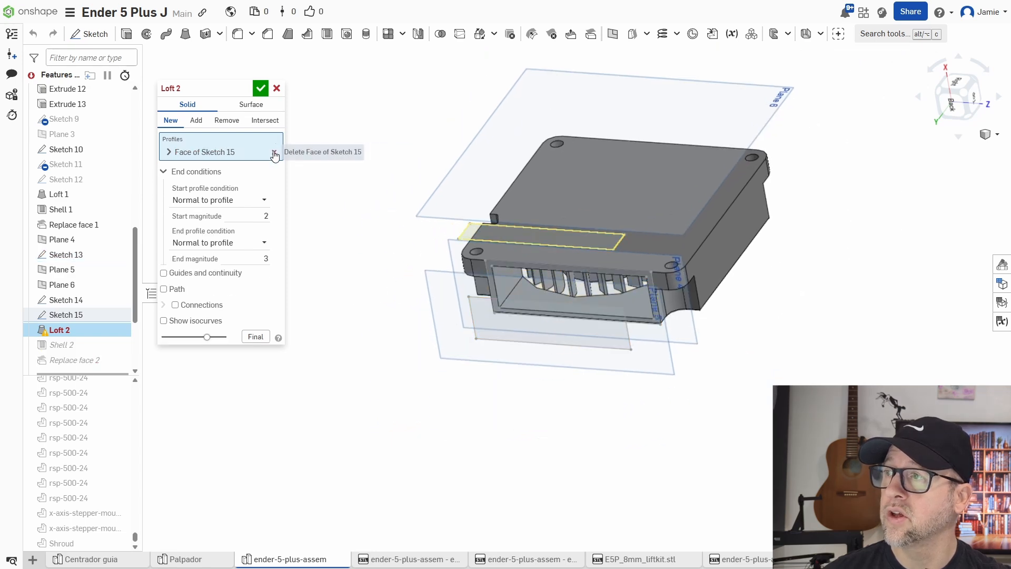
scroll(504, 258, "up", 5)
left_click(486, 252)
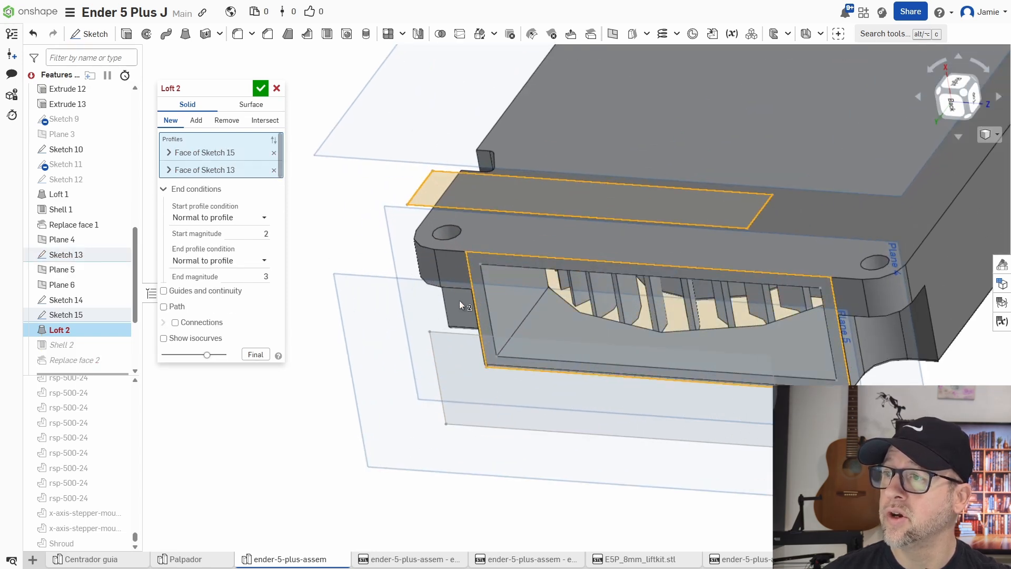
mouse_move(445, 337)
right_mouse_down()
mouse_move(431, 368)
mouse_move(388, 358)
mouse_move(403, 296)
mouse_move(432, 364)
mouse_move(310, 337)
right_mouse_up()
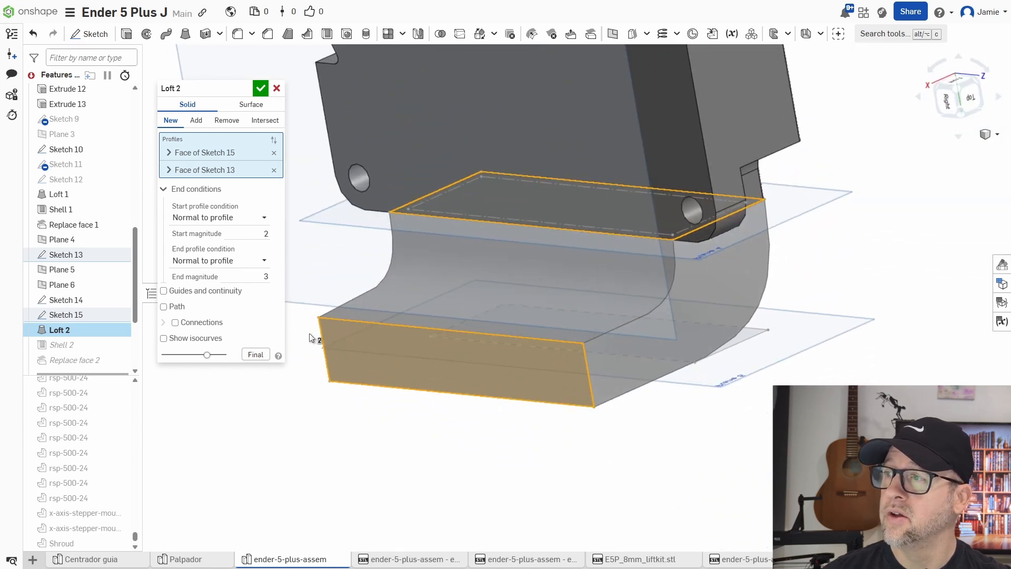
left_click(261, 88)
right_click_drag(634, 402, 691, 353)
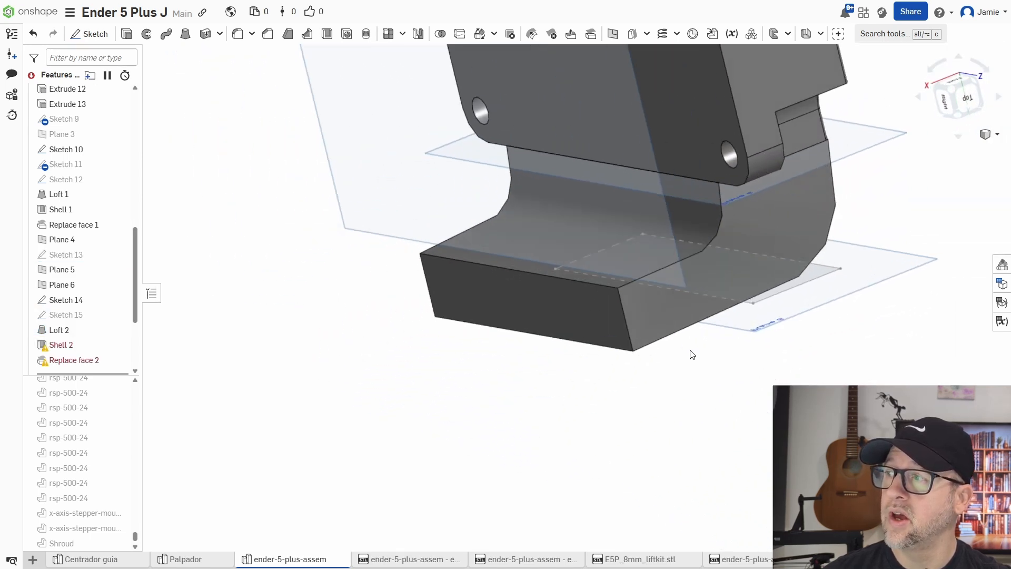
Edit Shell 2 to remove the loft's end face at the nozzle outlet, keeping the 1 mm thickness.
double_click(124, 345)
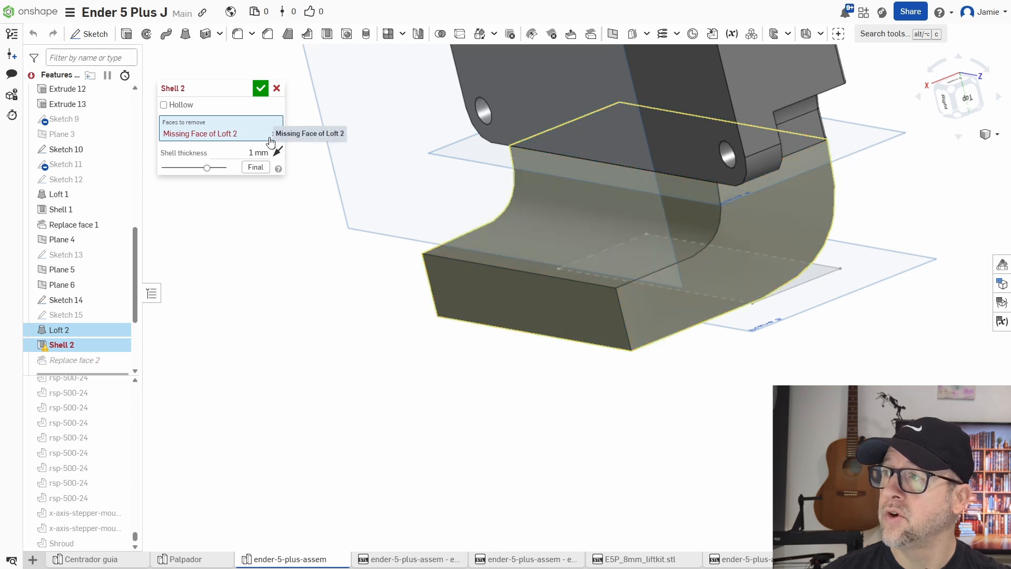
left_click(271, 139)
left_click(470, 291)
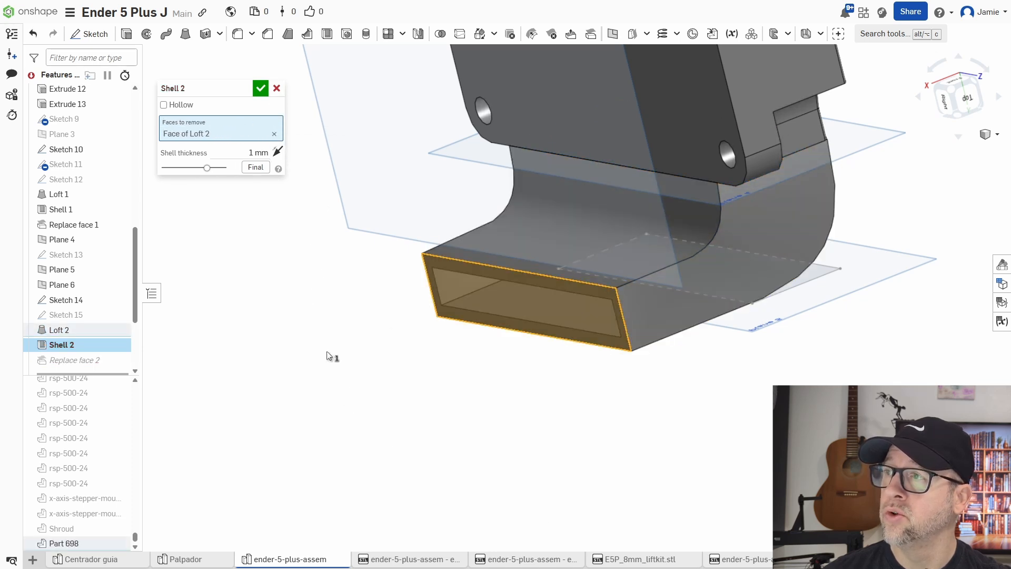
left_click(260, 88)
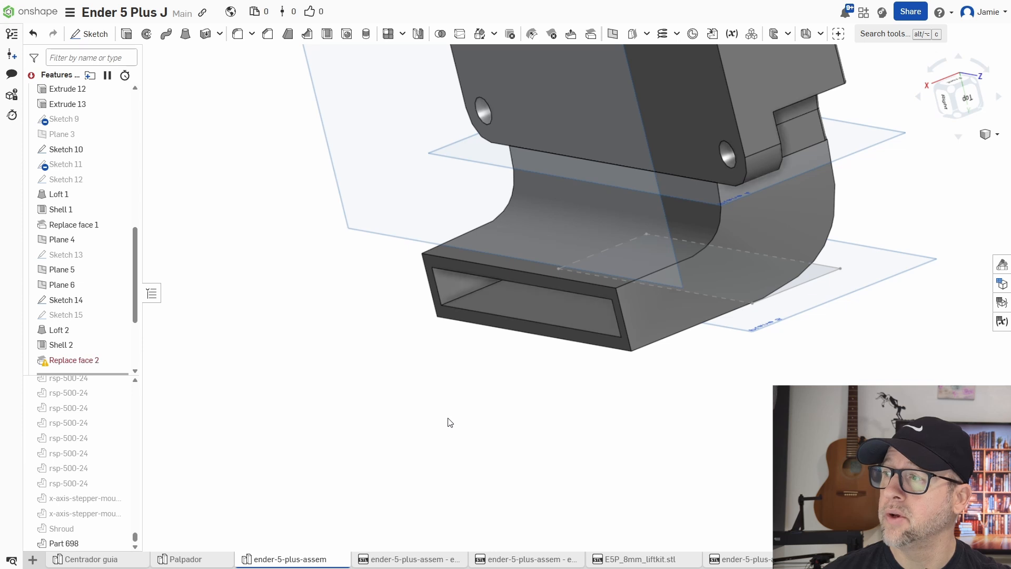
double_click(88, 364)
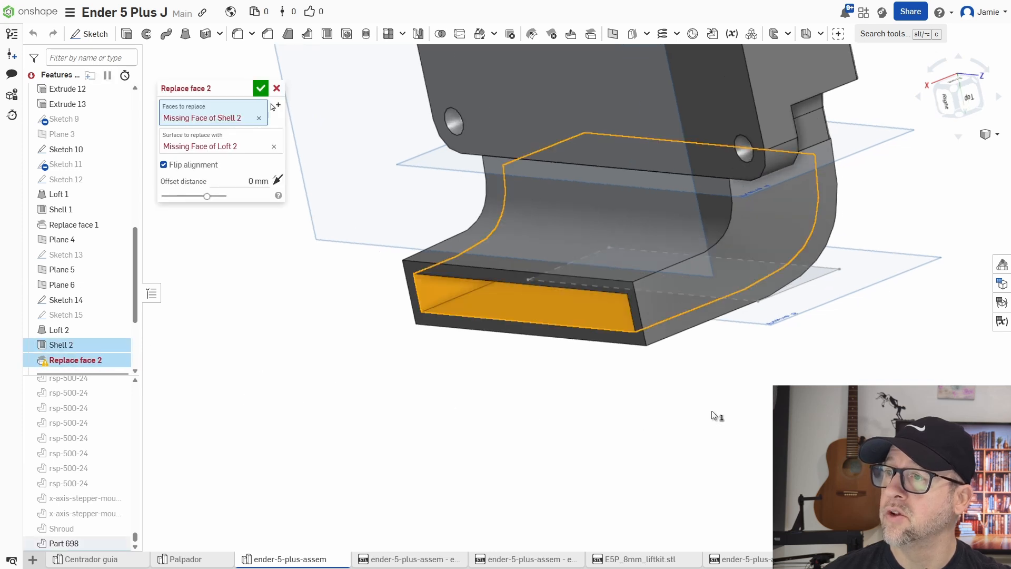
left_click(259, 118)
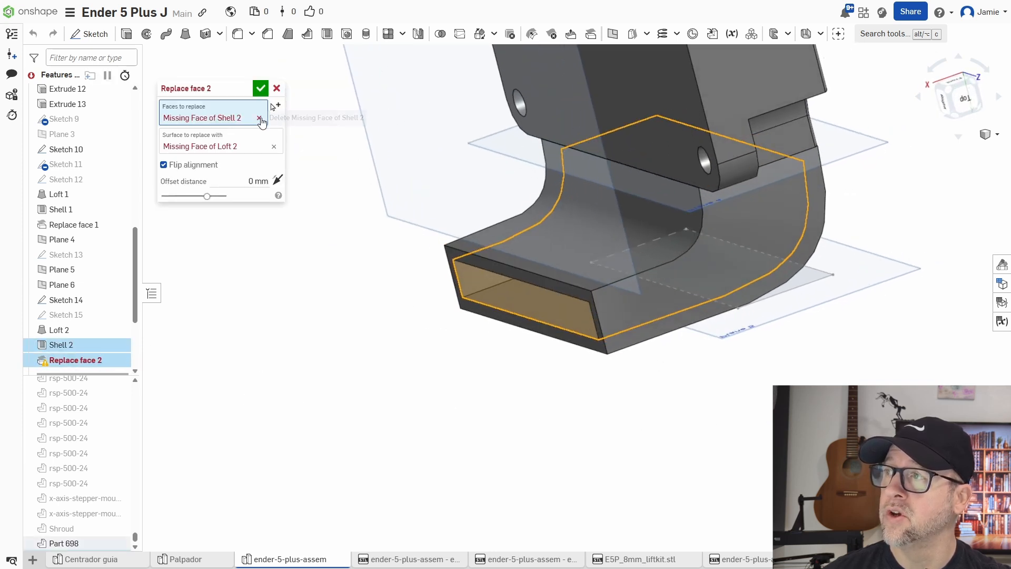
left_click(275, 137)
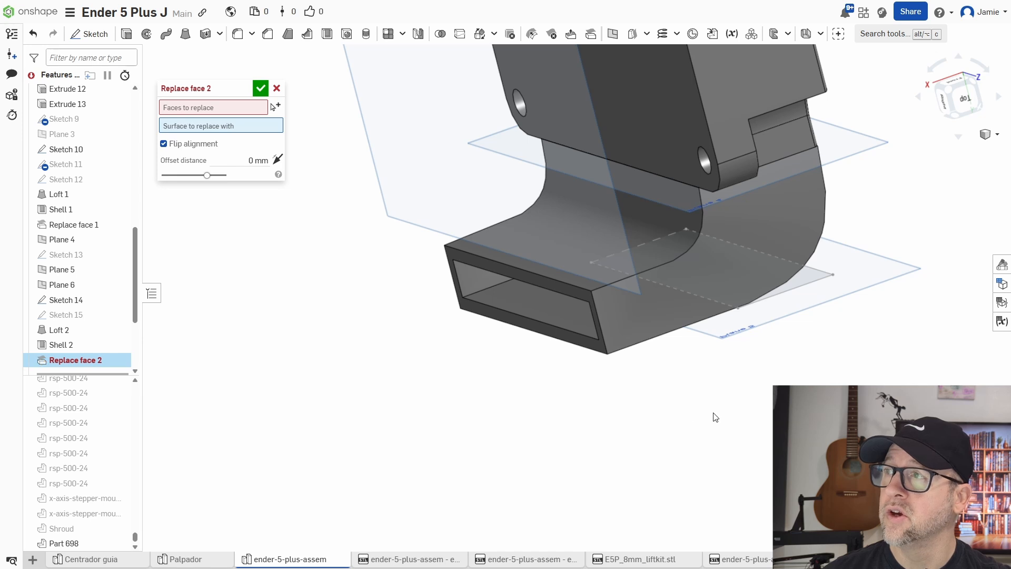
left_click(990, 134)
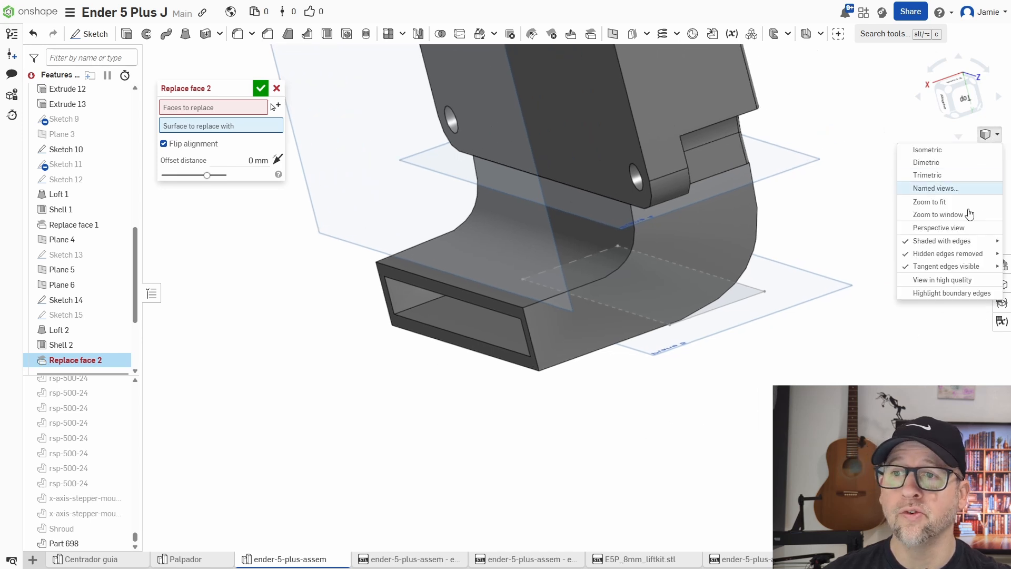
left_click(990, 134)
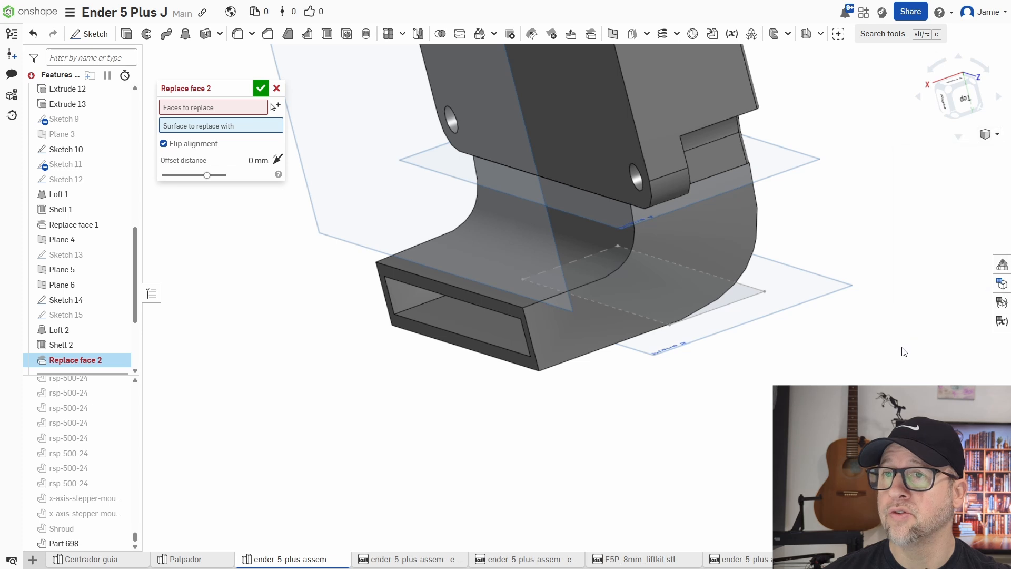
middle_click_drag(852, 296, 780, 338)
right_click_drag(779, 338, 788, 306)
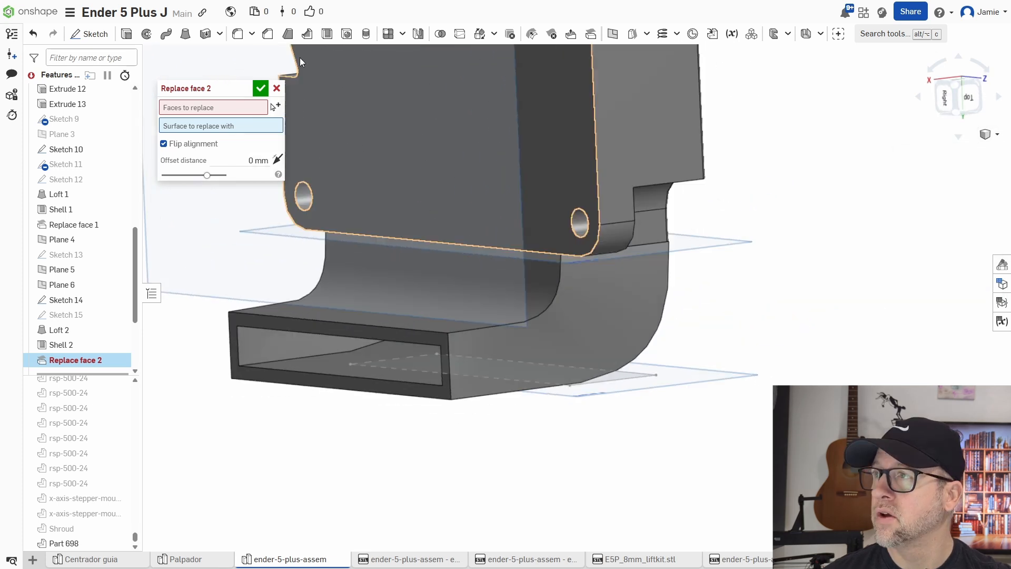
left_click(277, 89)
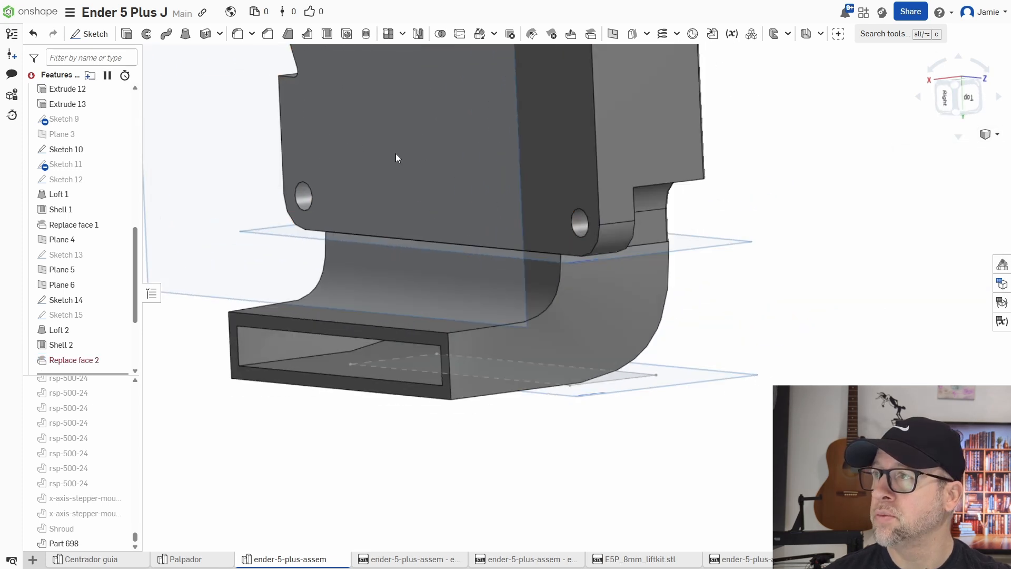
Open a section view through the duct and fan using Section plane 1.
left_click(988, 134)
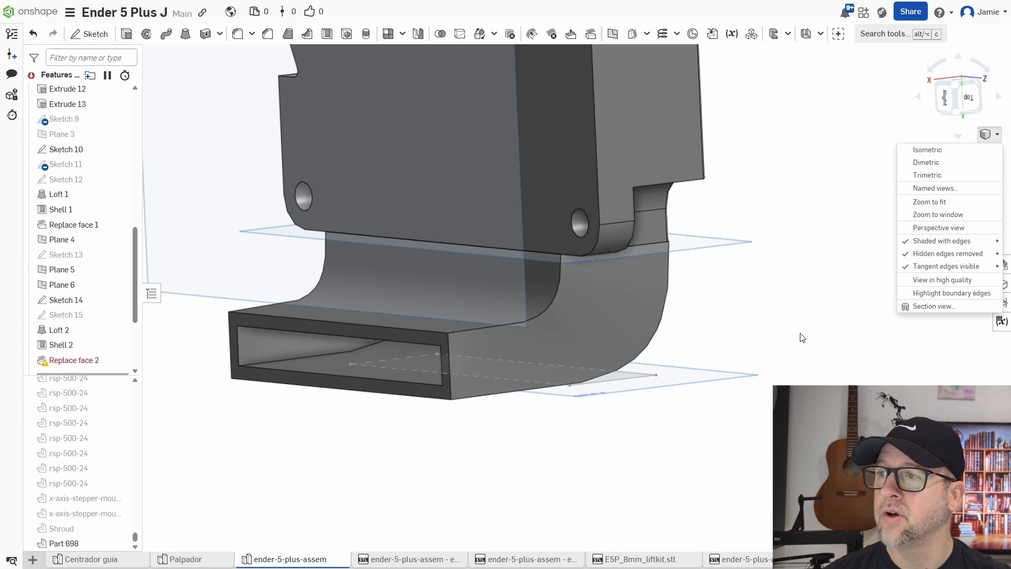
left_click(835, 303)
left_click(988, 134)
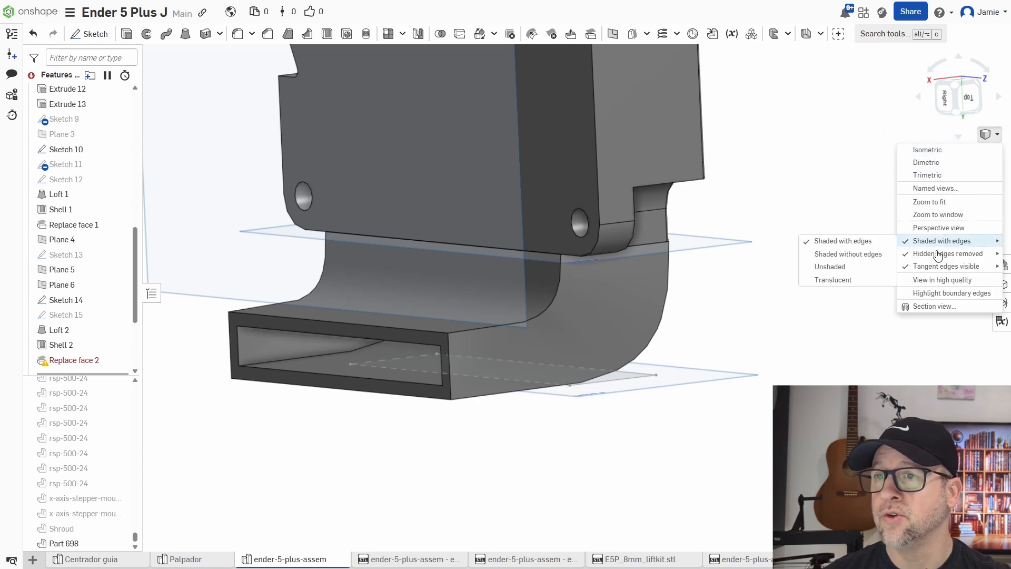
left_click(912, 305)
mouse_move(826, 308)
right_mouse_down()
mouse_move(837, 278)
mouse_move(801, 287)
mouse_move(820, 290)
right_mouse_up()
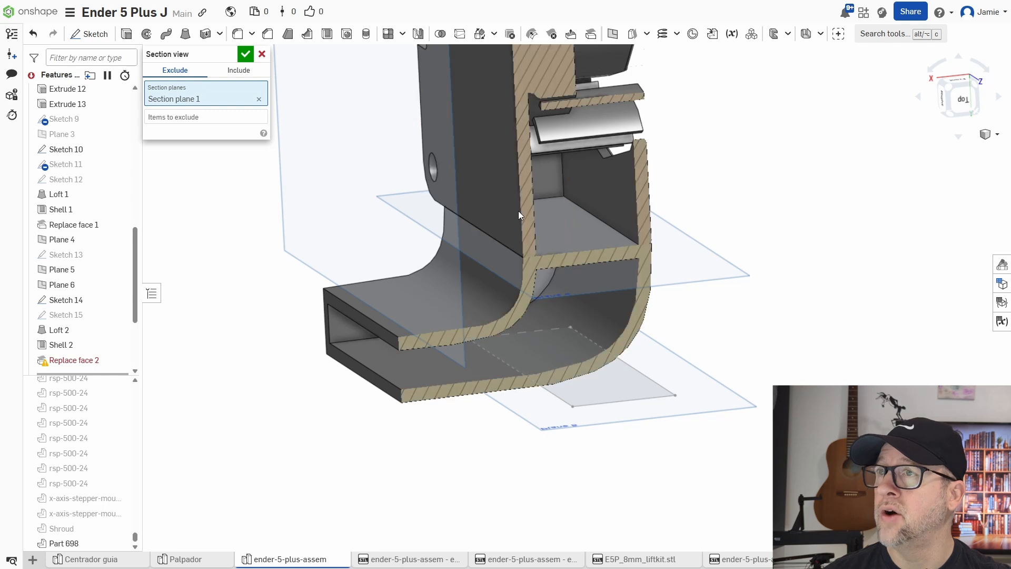
Use Replace face to replace an inner face of Shell 2 with the adjoining fan face.
left_click(591, 34)
right_click_drag(390, 261, 542, 249)
left_click(539, 242)
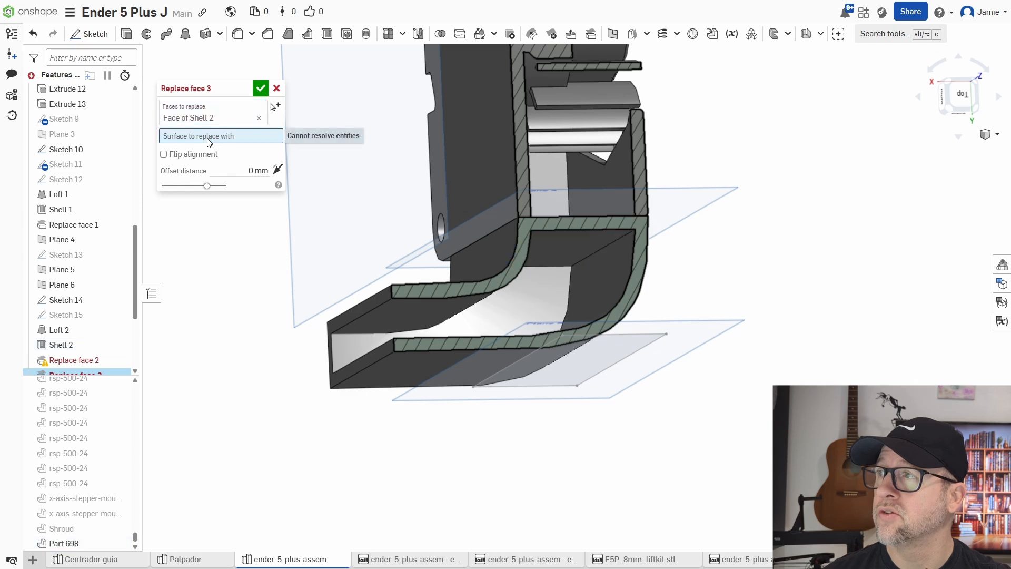
mouse_move(678, 247)
right_mouse_down()
mouse_move(626, 254)
mouse_move(690, 273)
right_mouse_up()
left_click(550, 240)
key("Return")
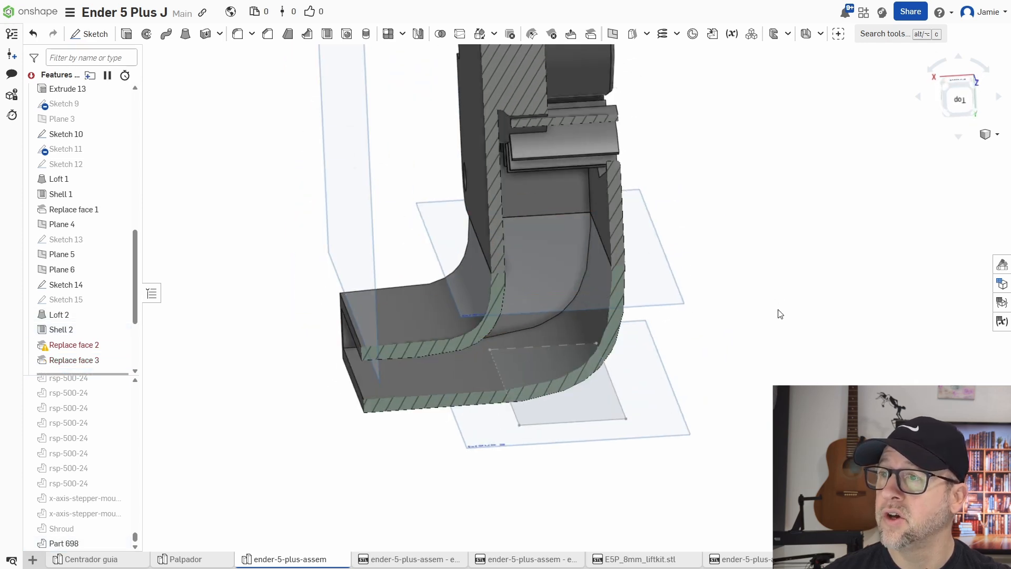
Turn off the section view.
right_click_drag(750, 340, 760, 330)
mouse_move(777, 315)
right_mouse_down()
mouse_move(759, 325)
mouse_move(772, 325)
right_mouse_up()
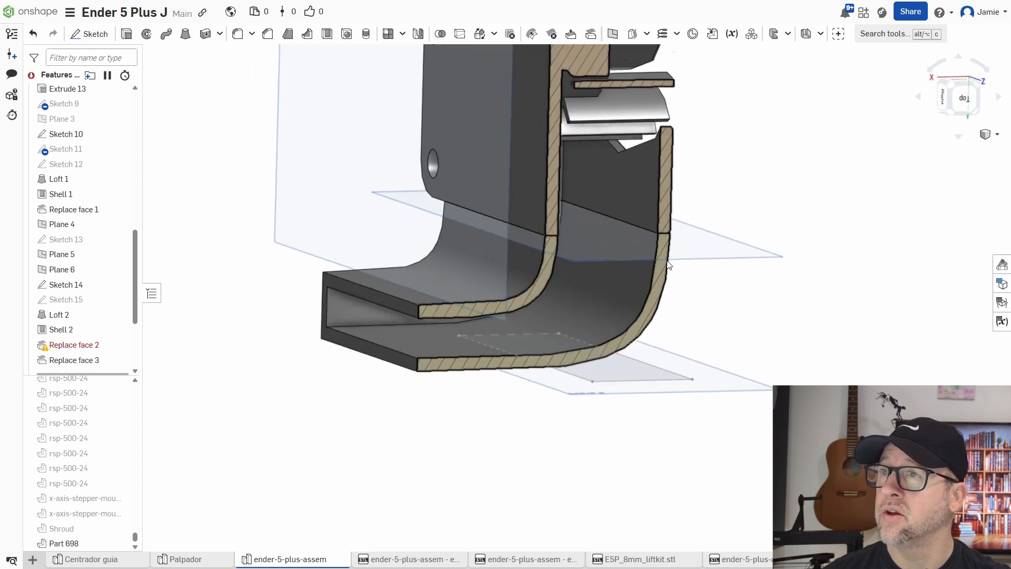
left_click(986, 134)
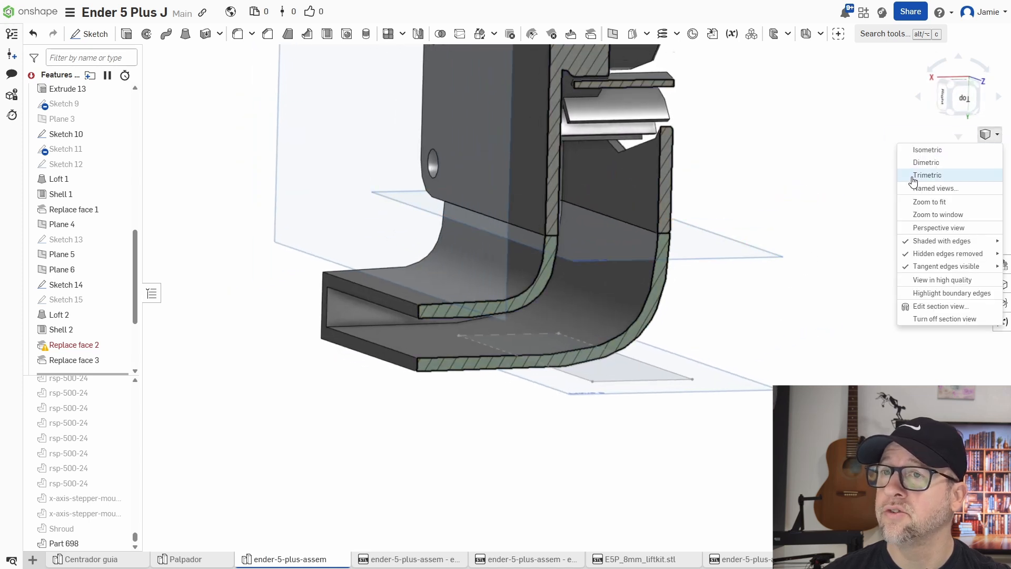
left_click(932, 320)
Union the duct body with the part-cooling-fan body using a Boolean.
right_click_drag(831, 316, 817, 325)
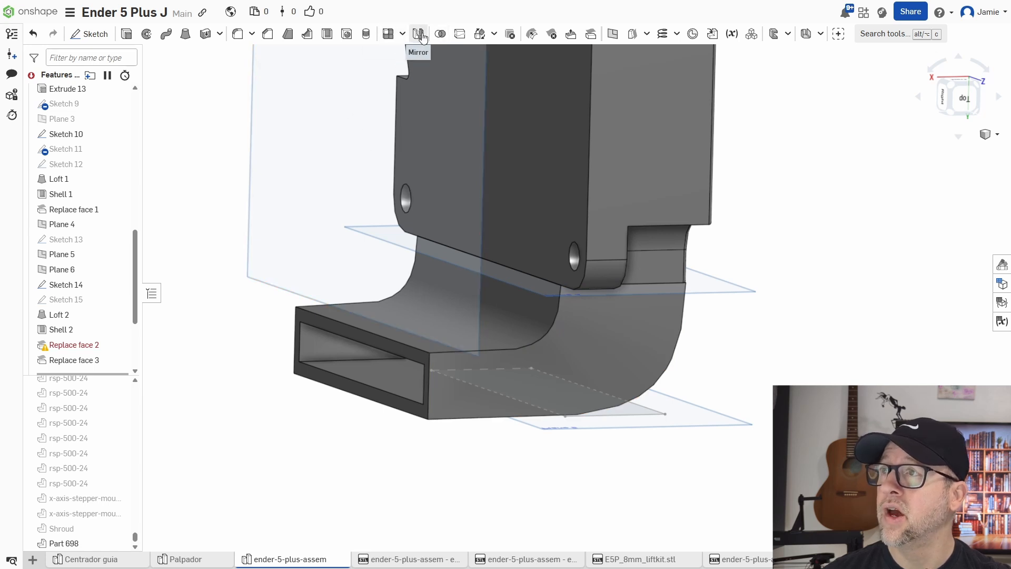
left_click(441, 34)
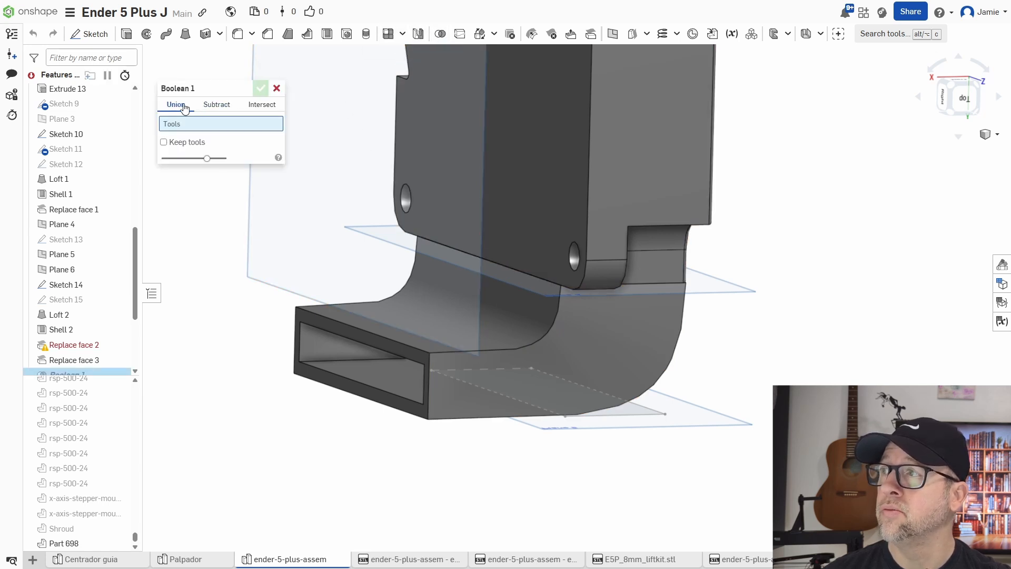
left_click(620, 208)
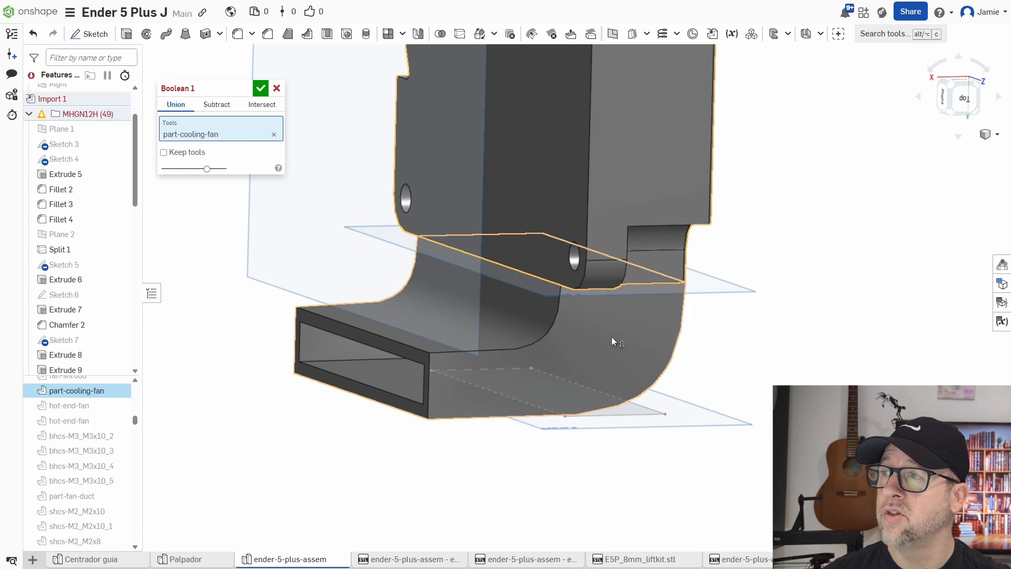
left_click(612, 341)
left_click(260, 88)
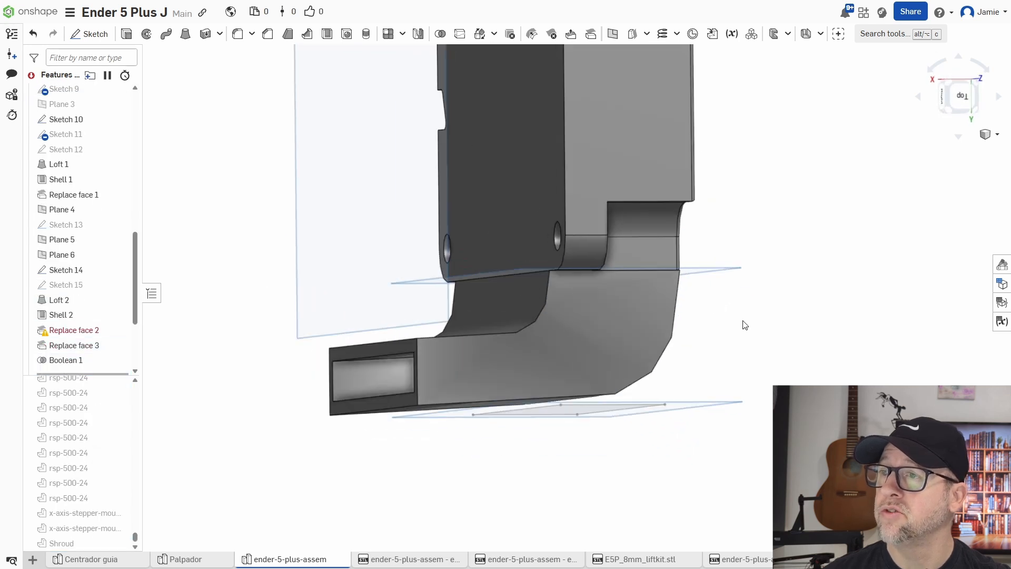
Hide the part-cooling-fan part, then undo the hide.
left_click(603, 330)
right_click(603, 330)
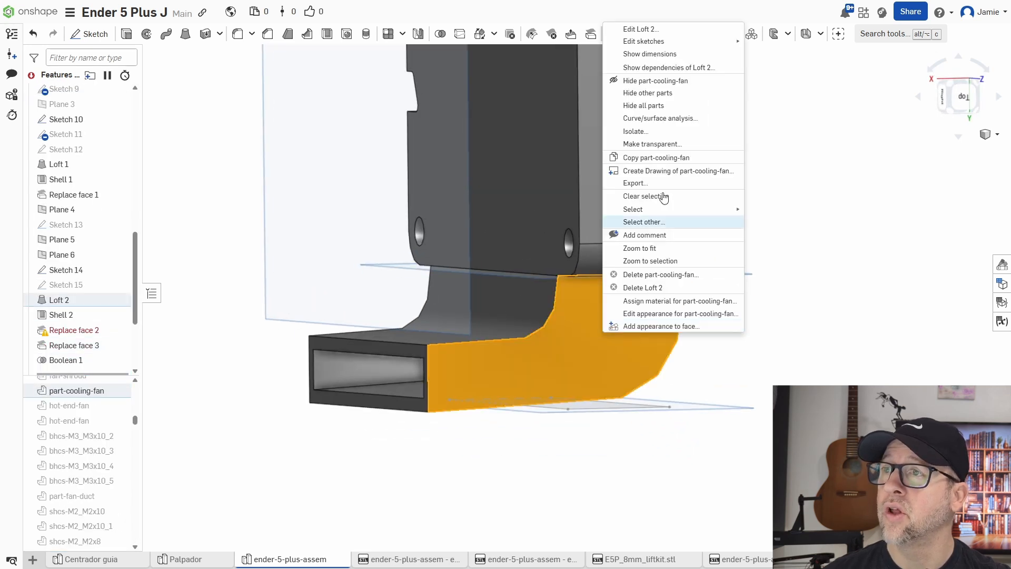
left_click(637, 81)
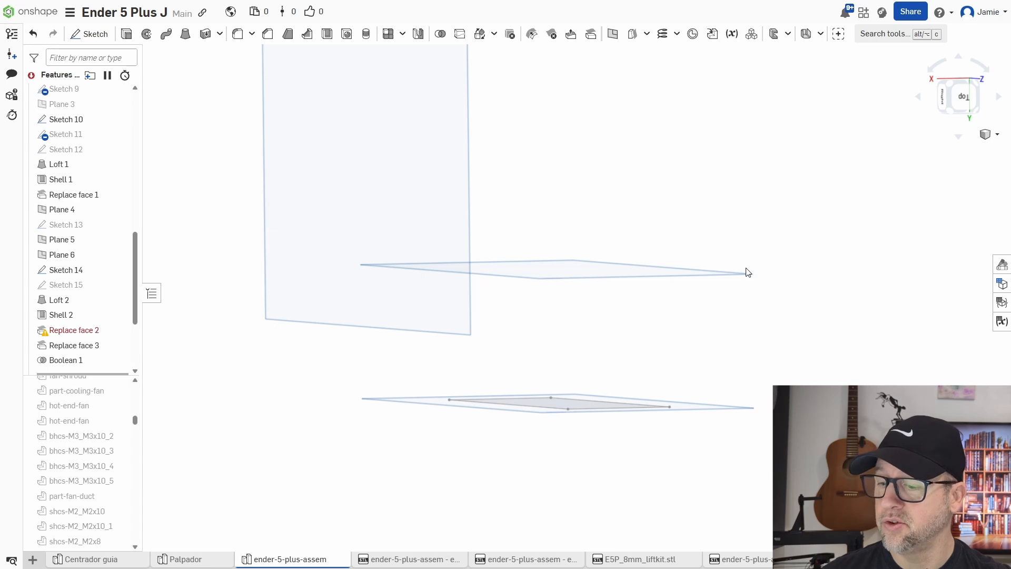
key("ctrl+z")
Fillet the two outer and two inner bend edges of the duct with a 1 mm radius.
mouse_move(813, 376)
right_mouse_down()
mouse_move(839, 364)
mouse_move(822, 380)
right_mouse_up()
right_click_drag(529, 367, 546, 367)
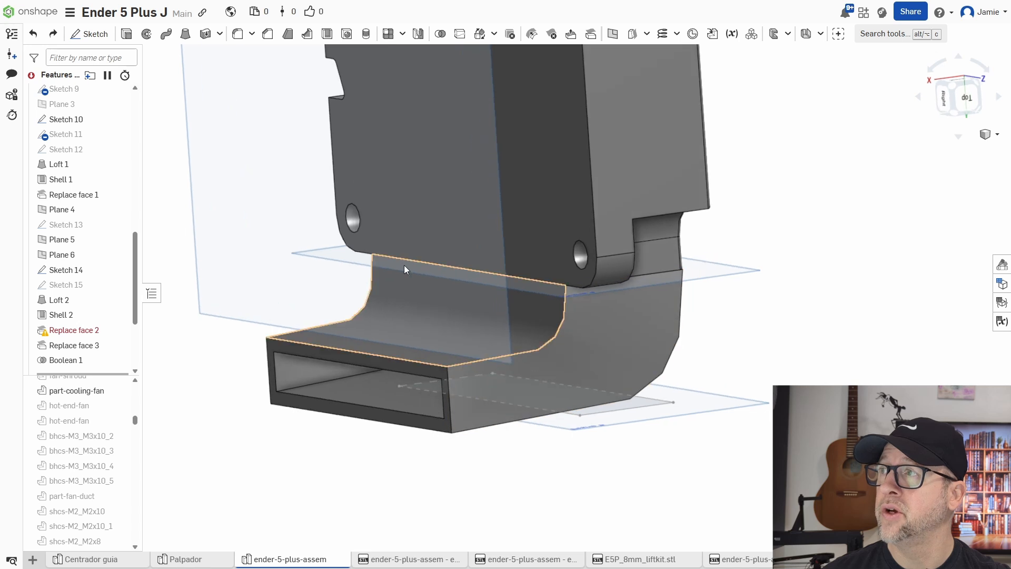
left_click(238, 34)
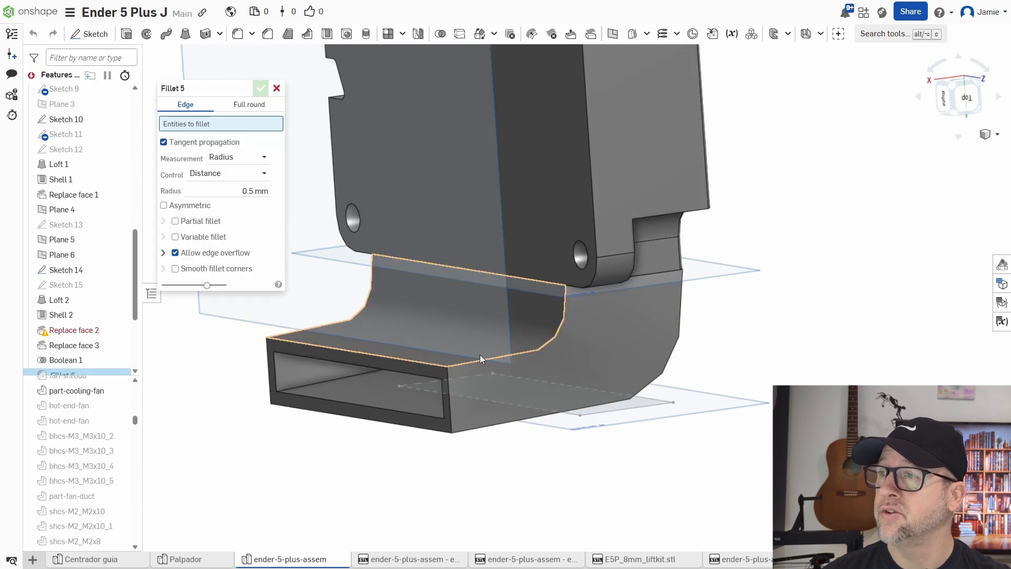
left_click(482, 361)
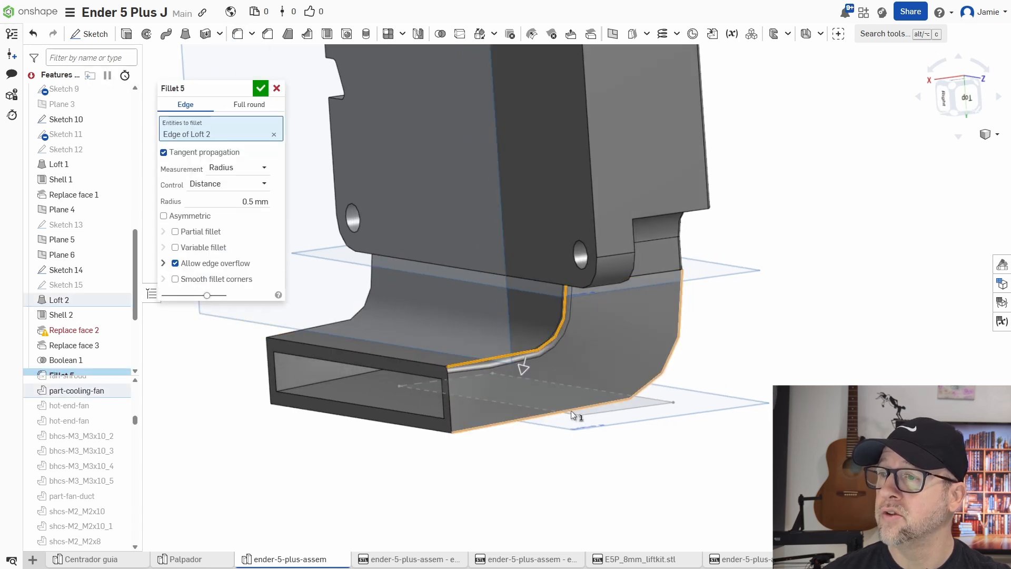
left_click(490, 351)
left_click(237, 214)
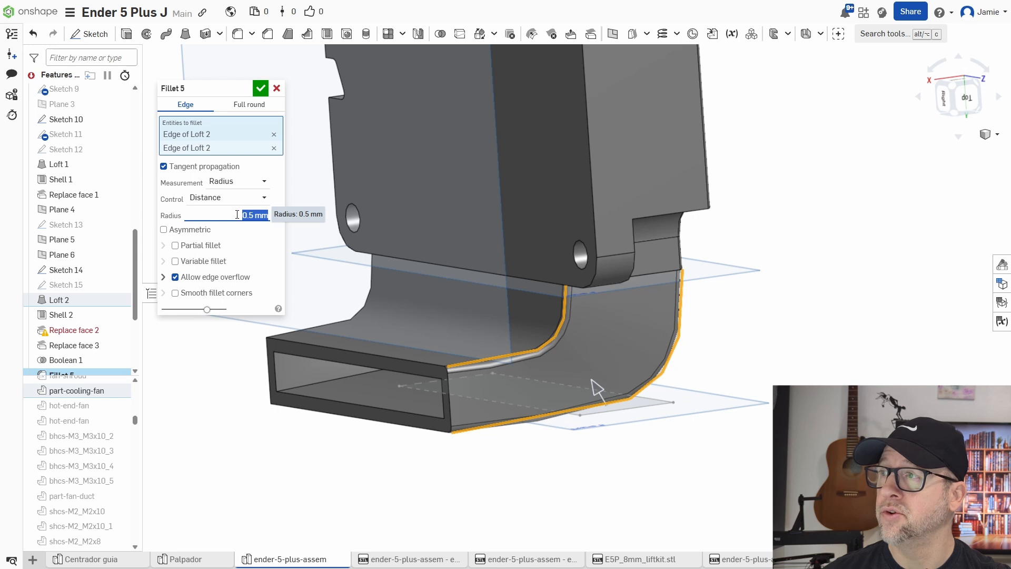
right_click_drag(473, 385, 531, 386)
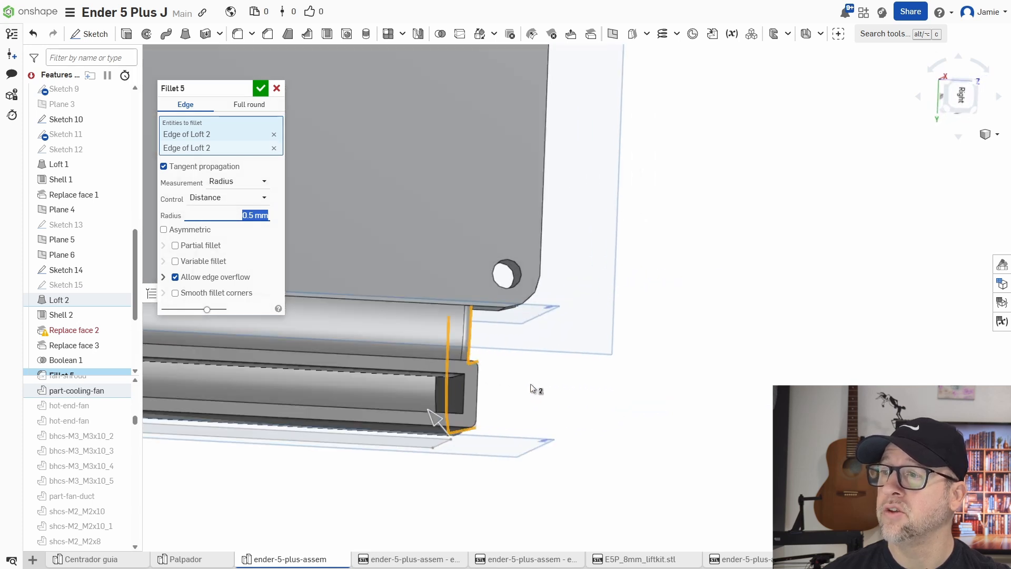
scroll(449, 389, "up", 3)
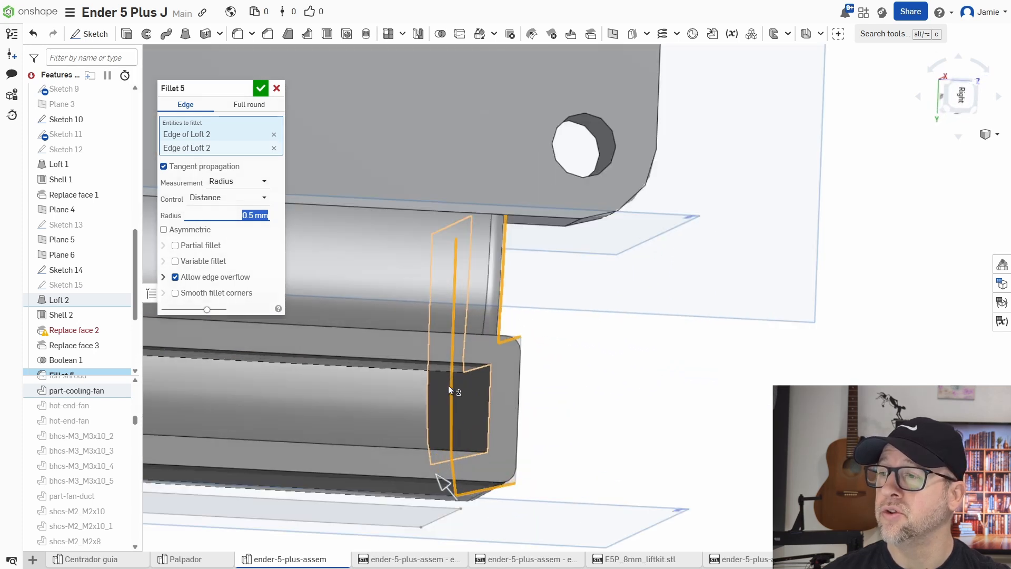
scroll(448, 384, "up", 2)
left_click(488, 364)
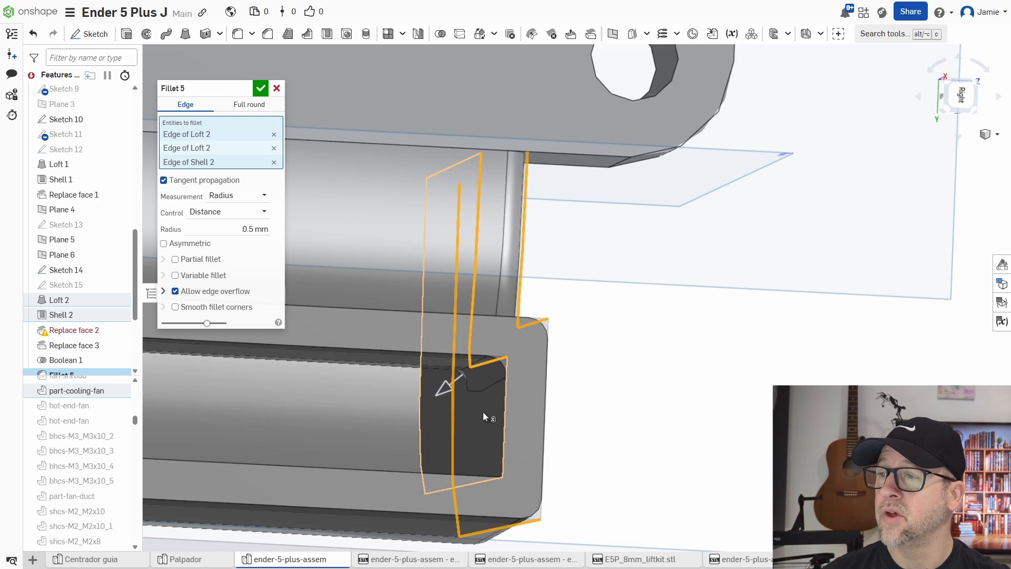
right_click_drag(482, 412, 484, 438)
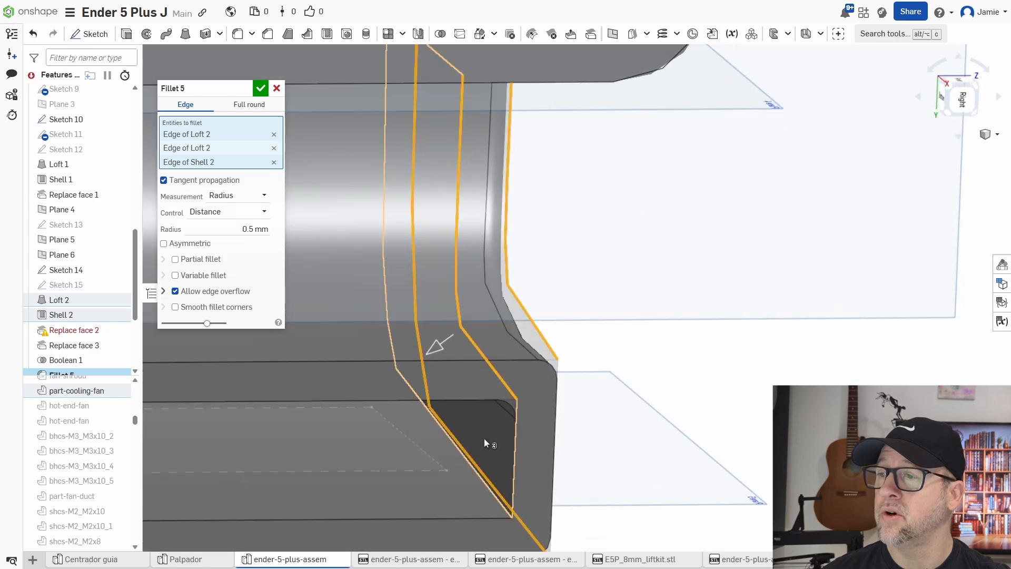
left_click(477, 474)
scroll(447, 476, "down", 3)
left_click(222, 246)
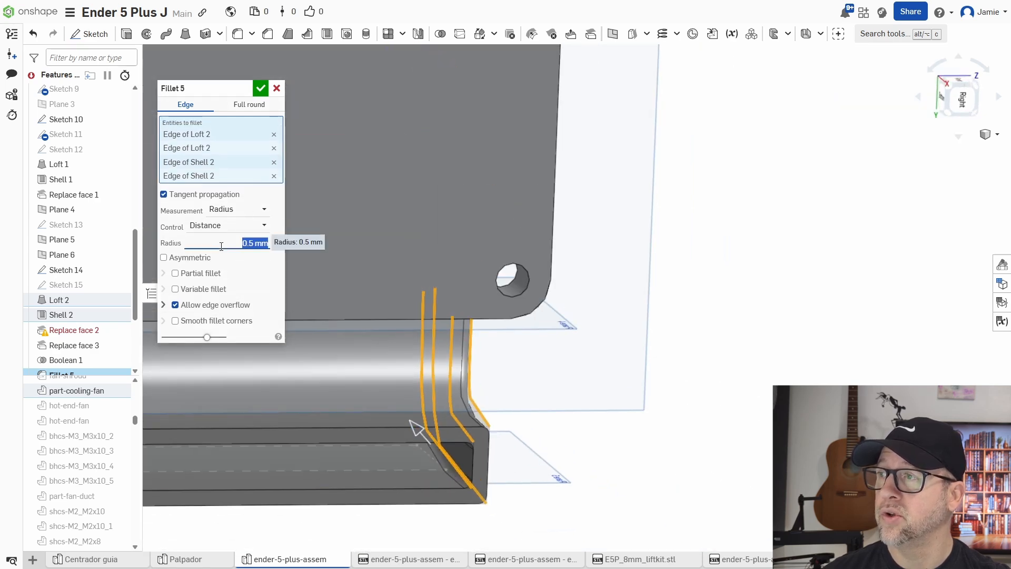
left_click(260, 88)
Edit Fillet 5 to add the bend edges on the duct's other side.
right_click_drag(716, 401, 643, 401)
scroll(617, 400, "down", 4)
middle_click_drag(570, 437, 635, 408)
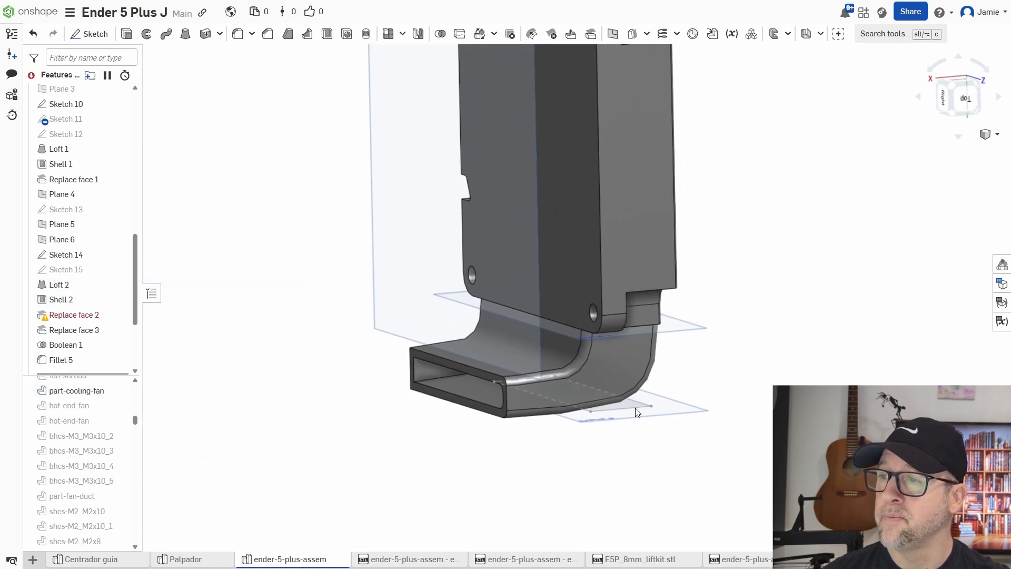
right_click_drag(635, 408, 680, 449)
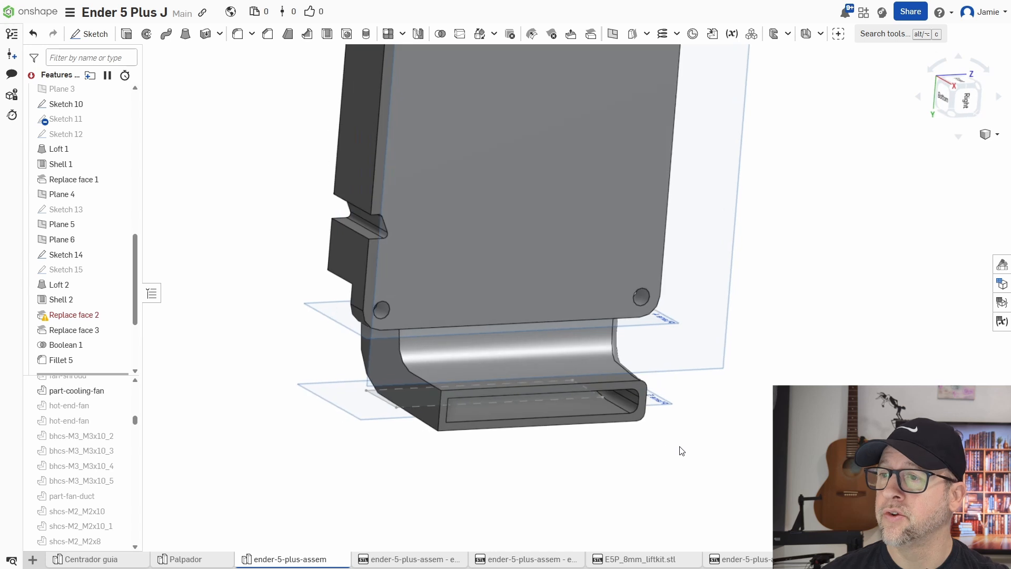
mouse_move(535, 467)
right_mouse_down()
mouse_move(561, 466)
mouse_move(540, 467)
mouse_move(548, 462)
right_mouse_up()
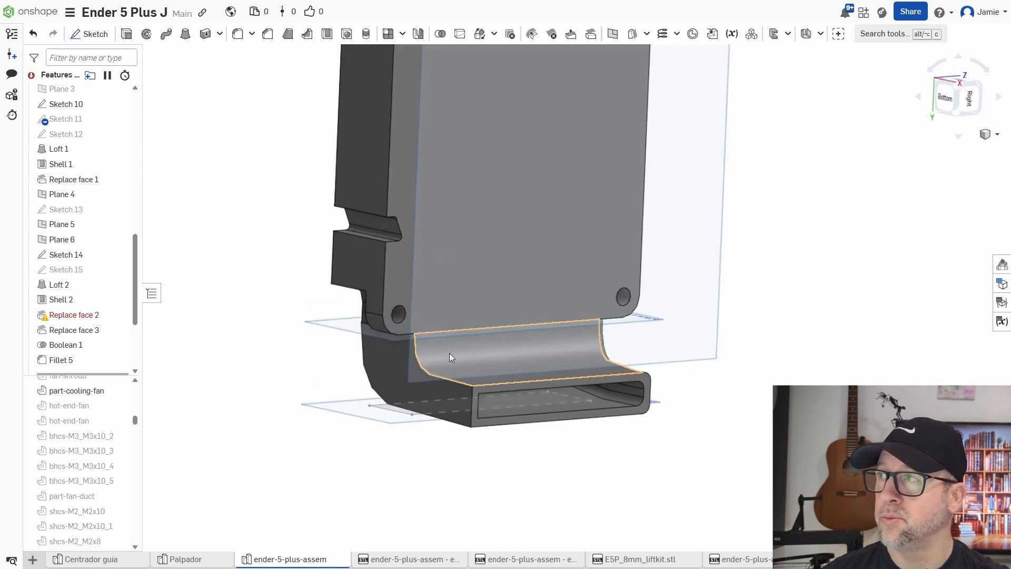
left_click(64, 360)
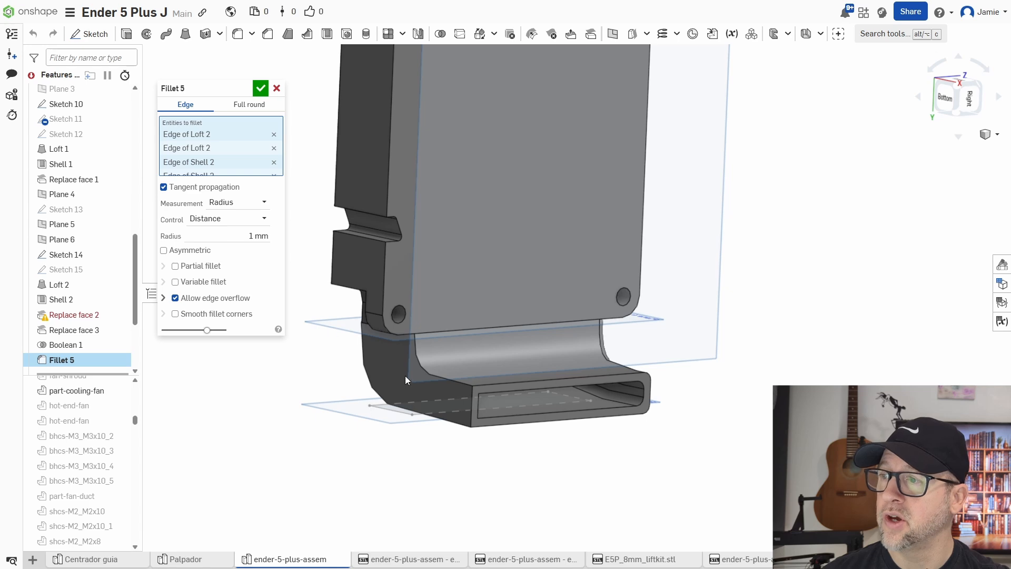
left_click(431, 372)
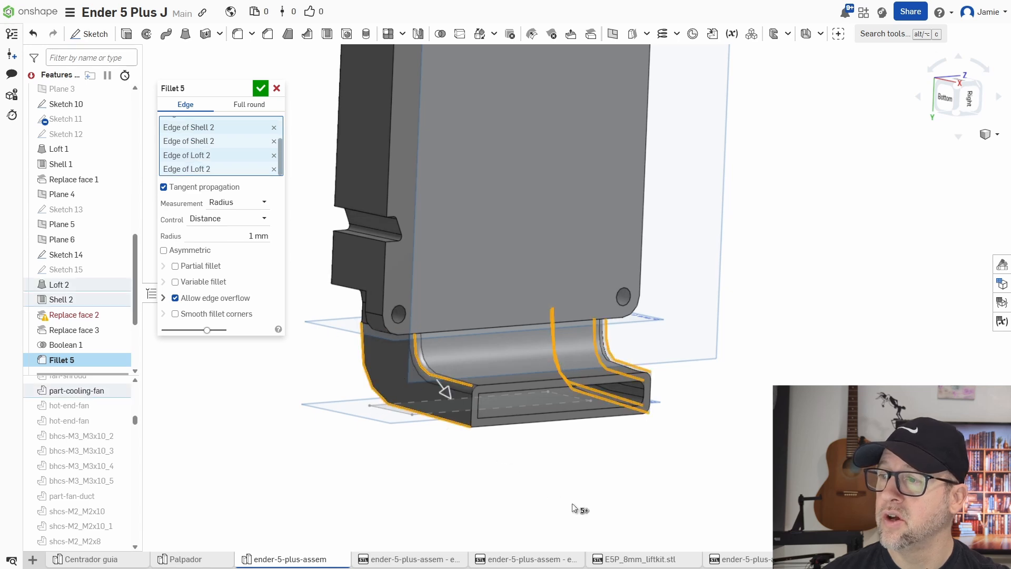
right_click_drag(573, 505, 486, 473)
scroll(374, 383, "up", 5)
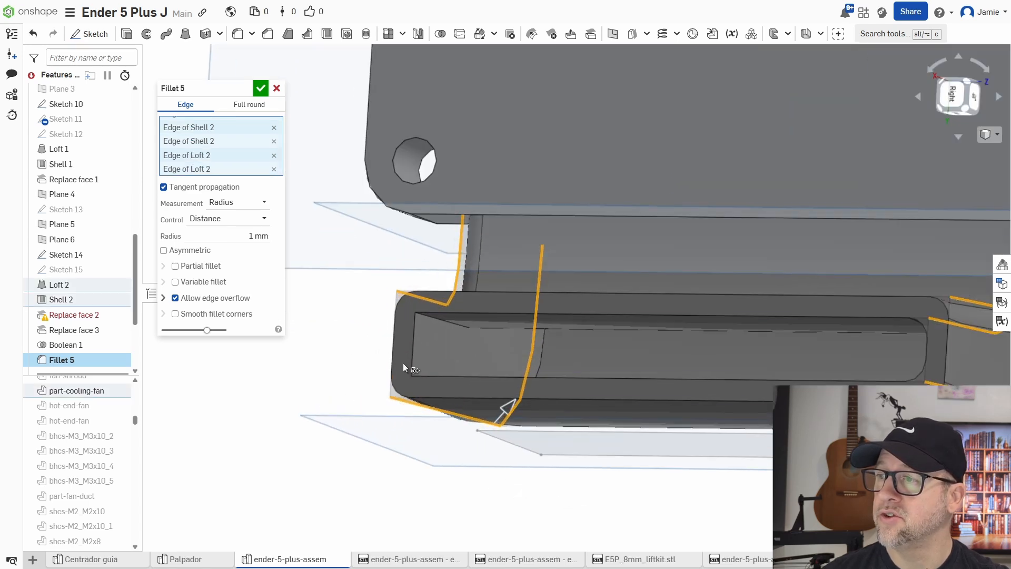
left_click(448, 324)
right_click_drag(466, 346, 461, 384)
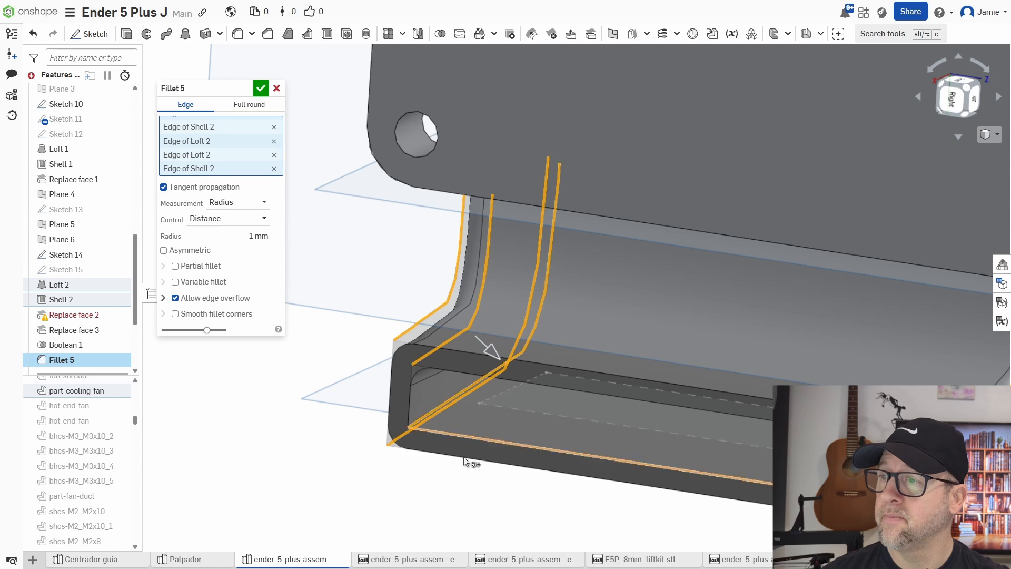
left_click(260, 88)
scroll(375, 353, "down", 5)
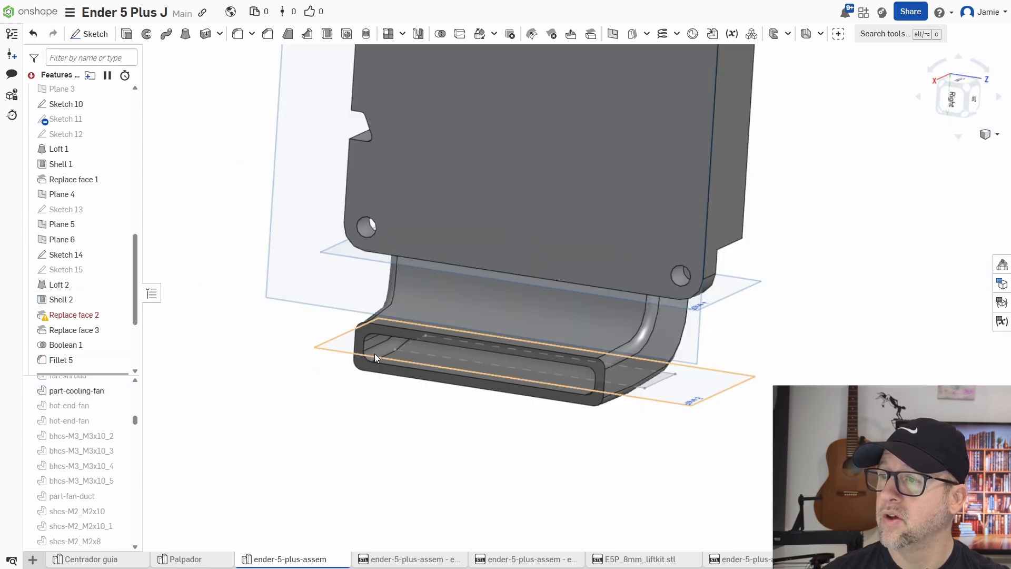
right_click_drag(375, 353, 814, 368)
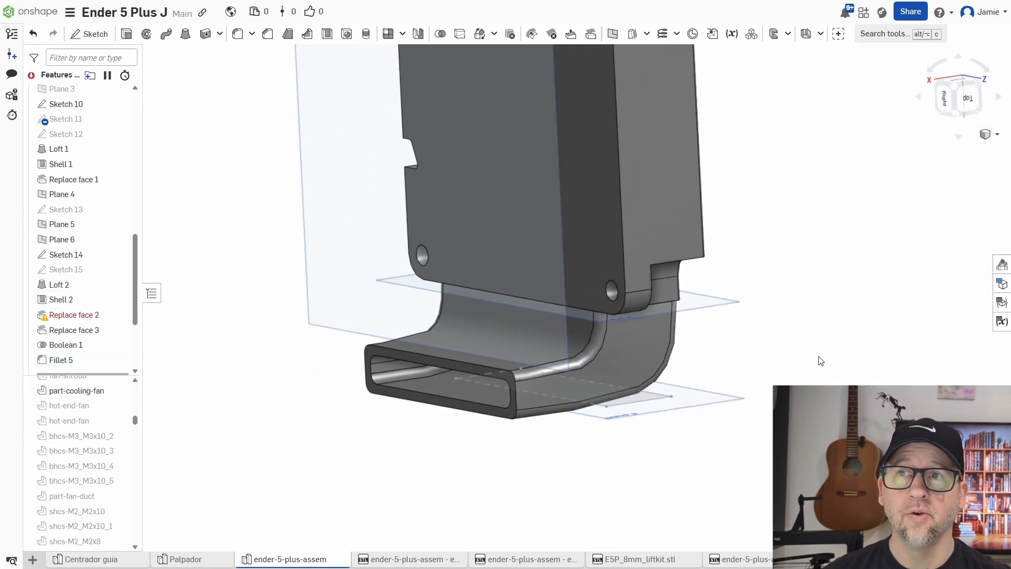
mouse_move(934, 334)
right_mouse_down()
mouse_move(914, 323)
mouse_move(933, 332)
right_mouse_up()
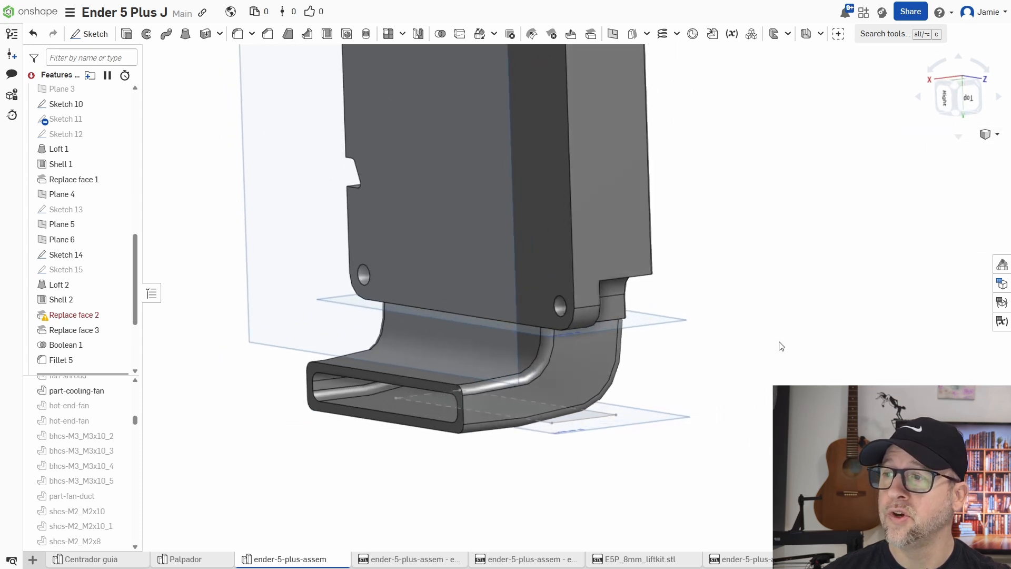
scroll(765, 381, "down", 3)
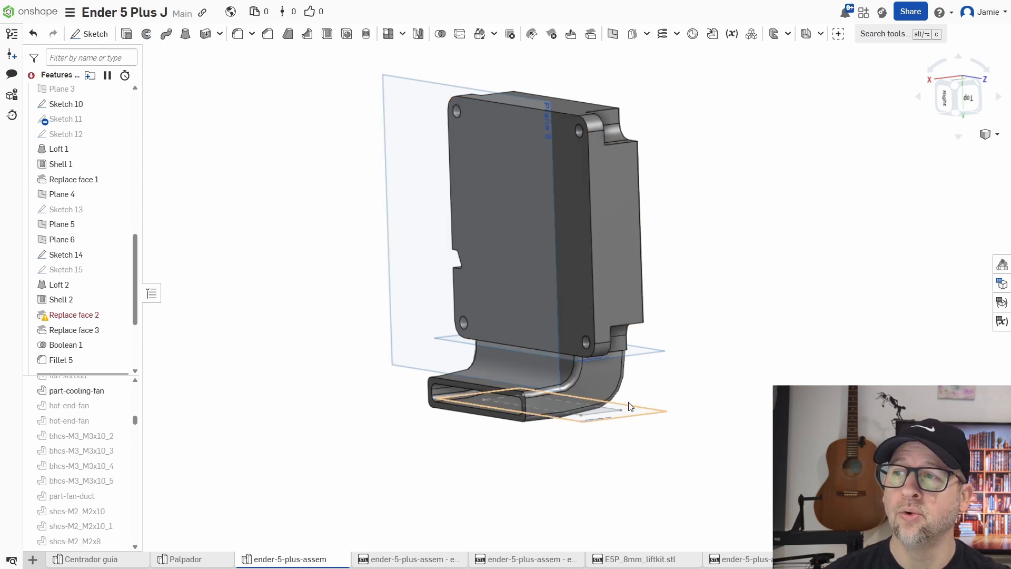
middle_click_drag(740, 314, 711, 331)
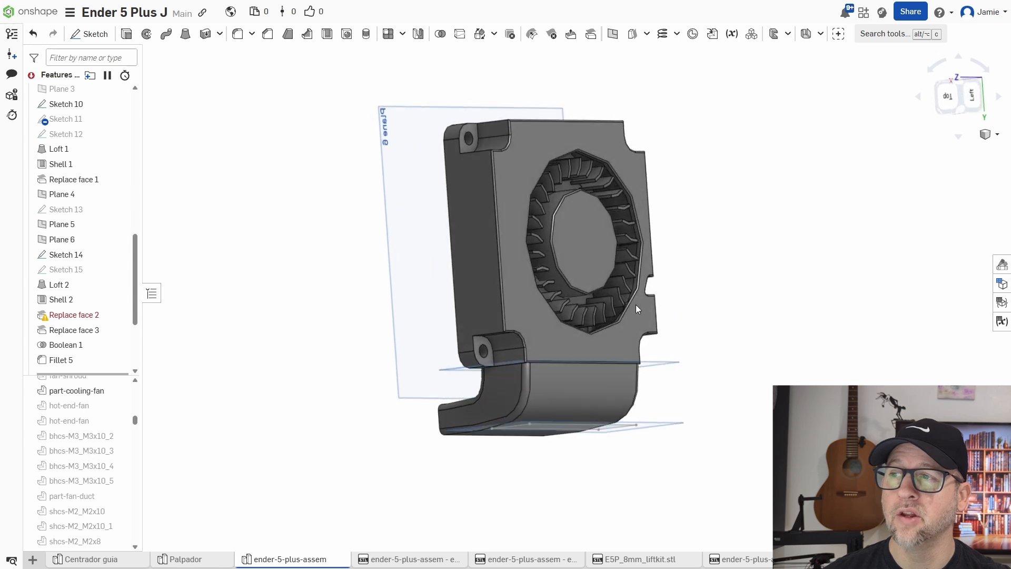